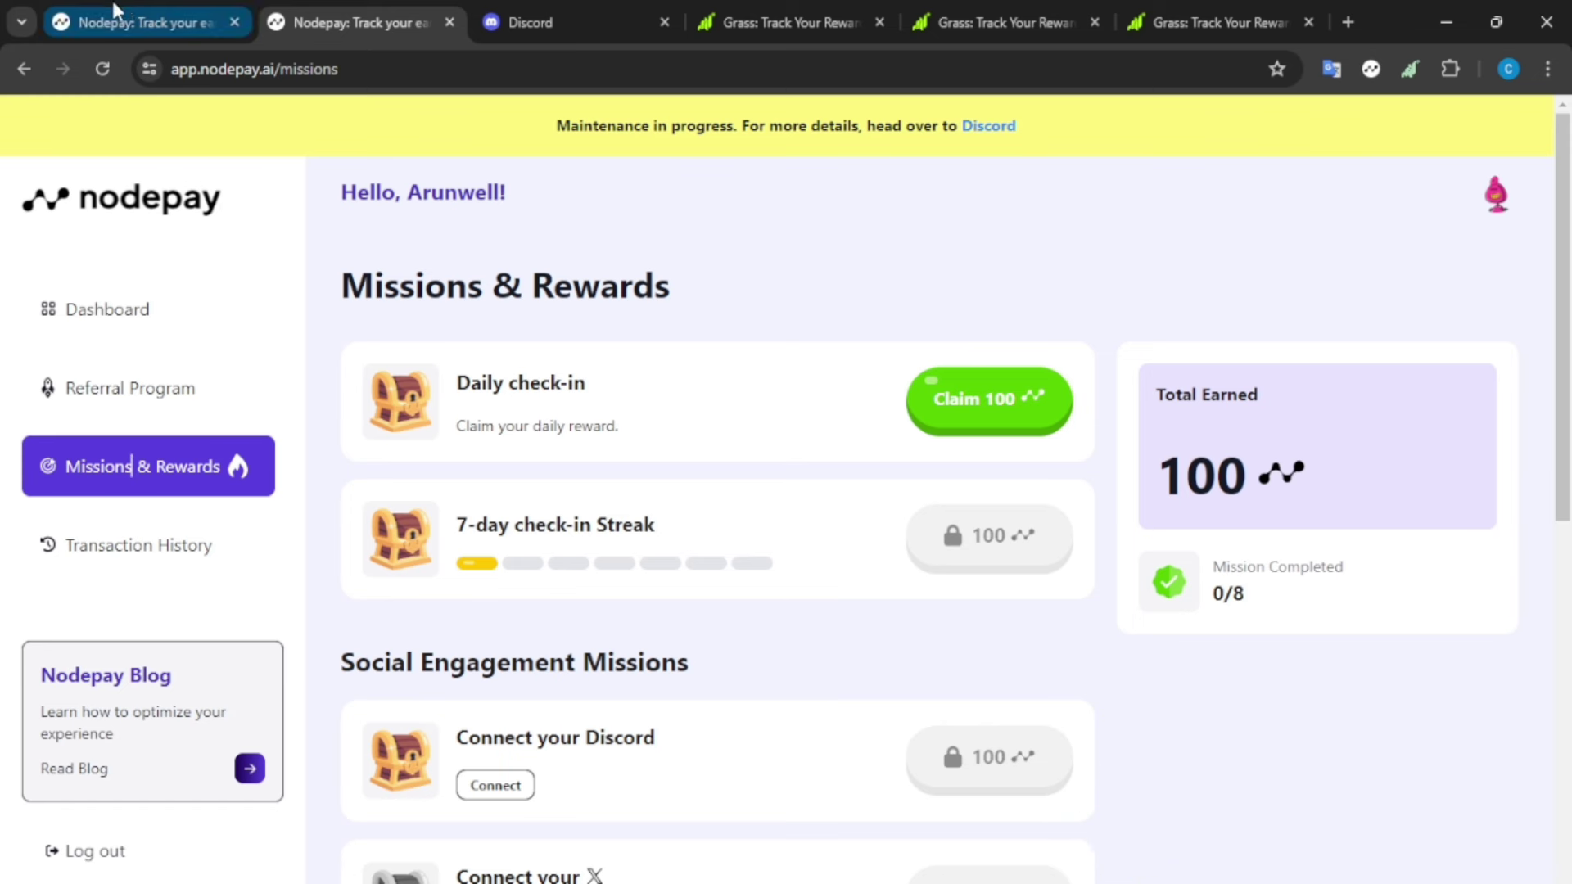
left_click_drag(238, 214, 72, 227)
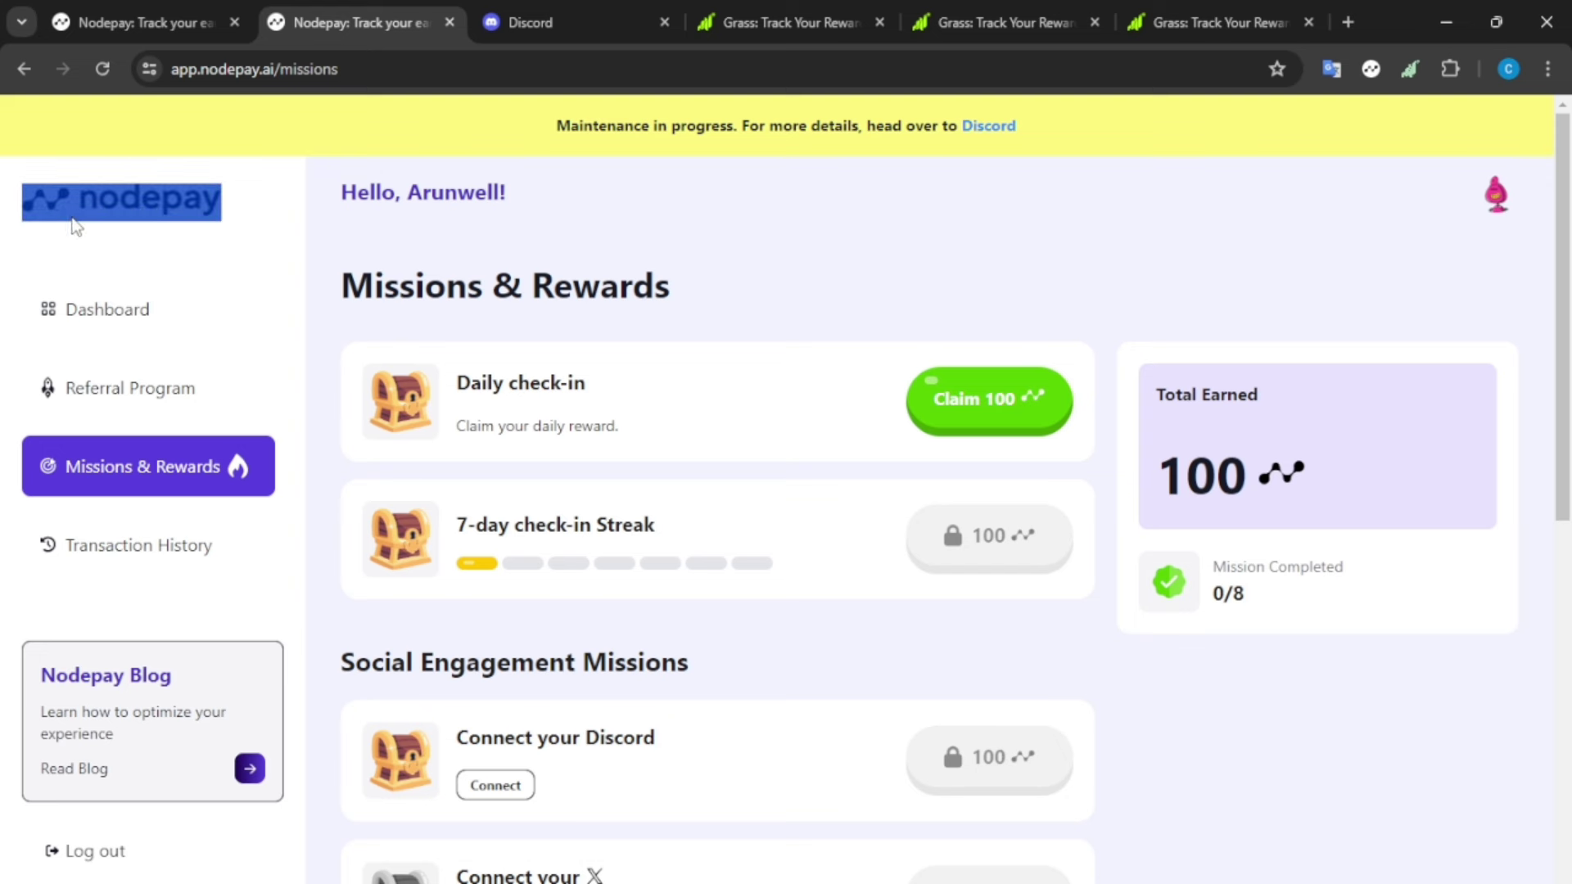
left_click(596, 209)
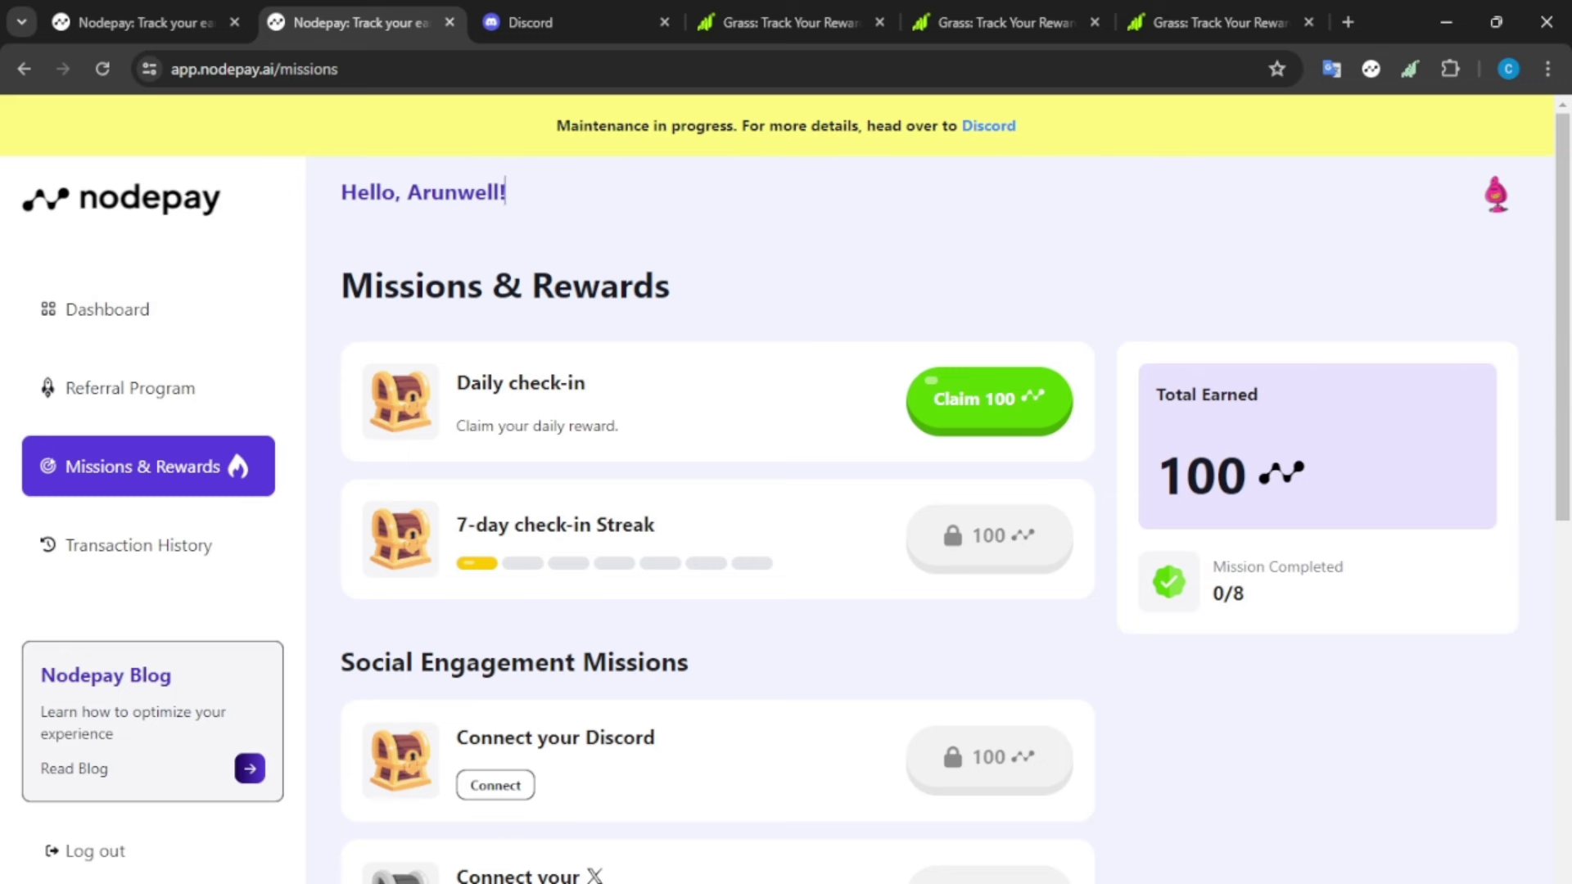
- Go to the Nodepay registration form and examine its email, user name and password fields
left_click(162, 11)
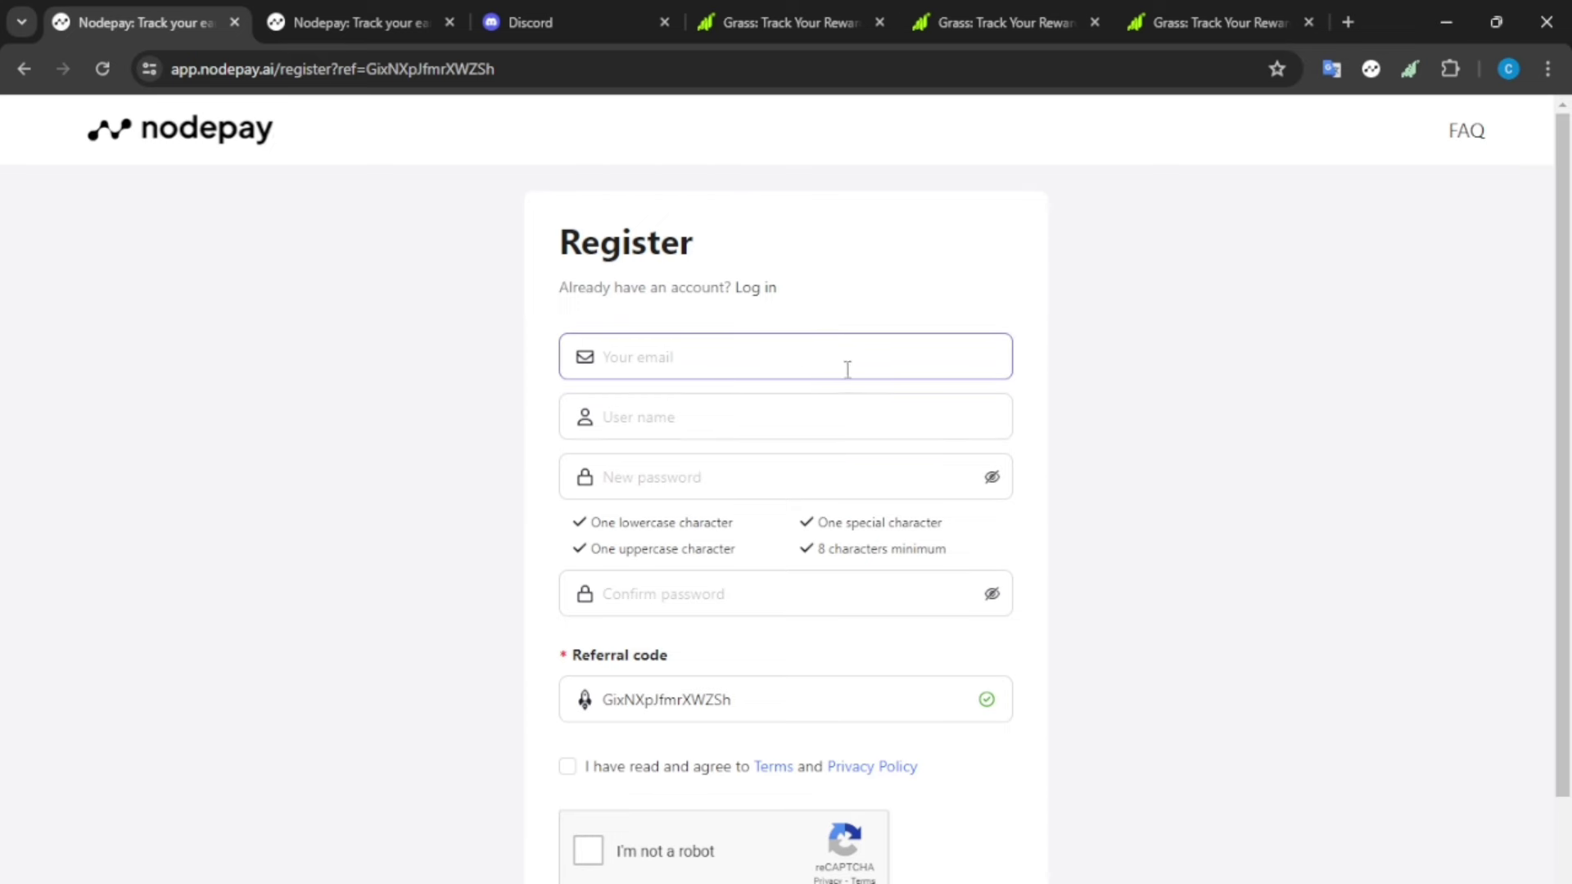
scroll(845, 372, "down", 2)
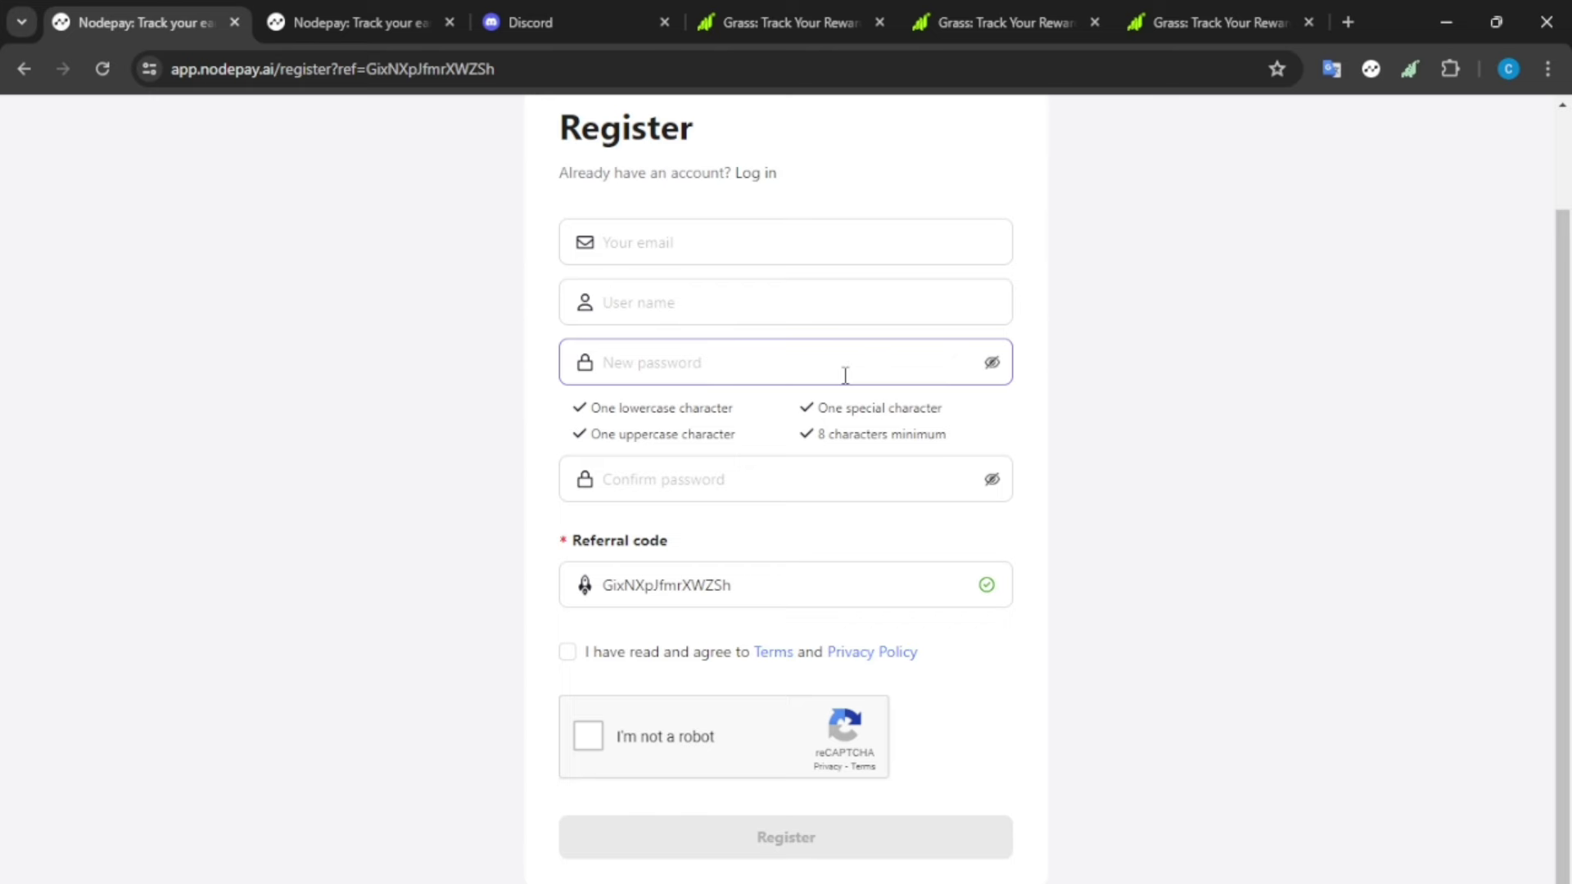
scroll(851, 376, "up", 2)
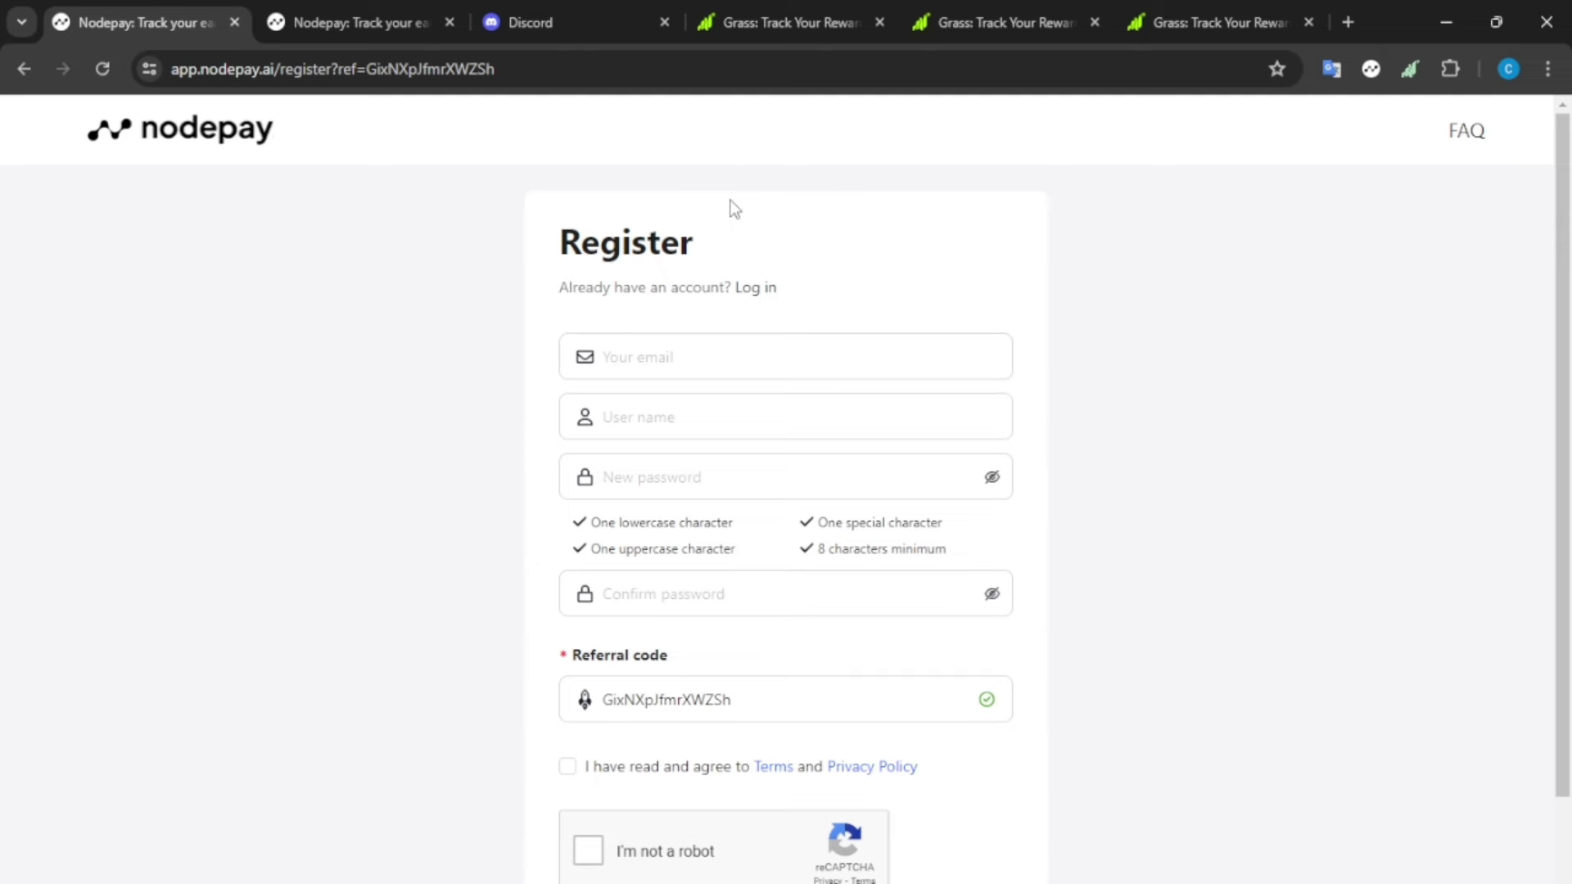
left_click(678, 360)
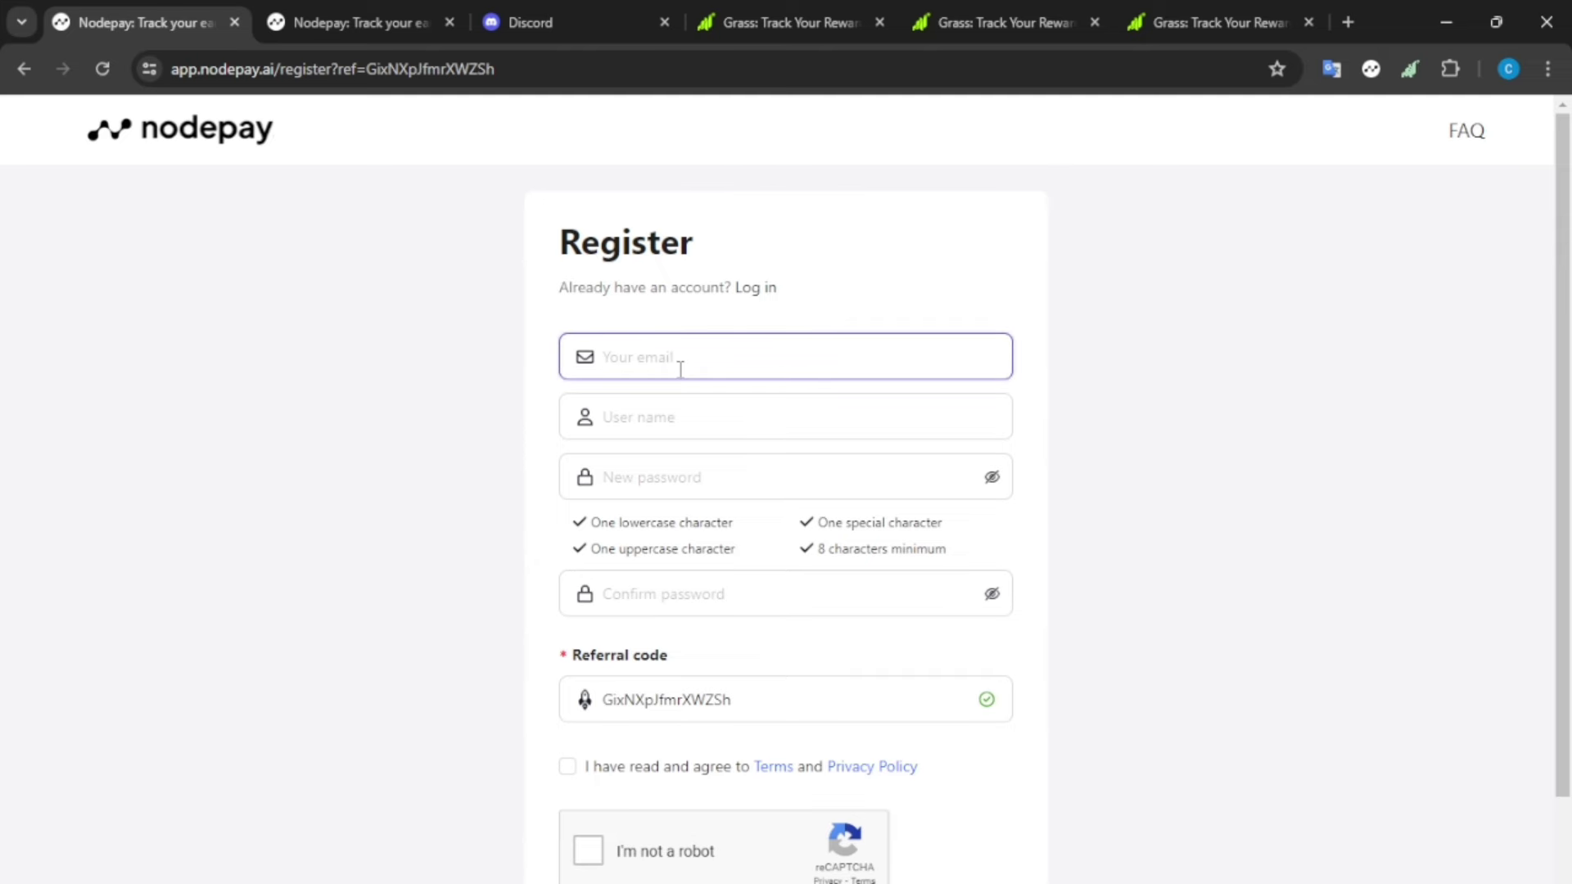
scroll(687, 372, "down", 2)
left_click(708, 300)
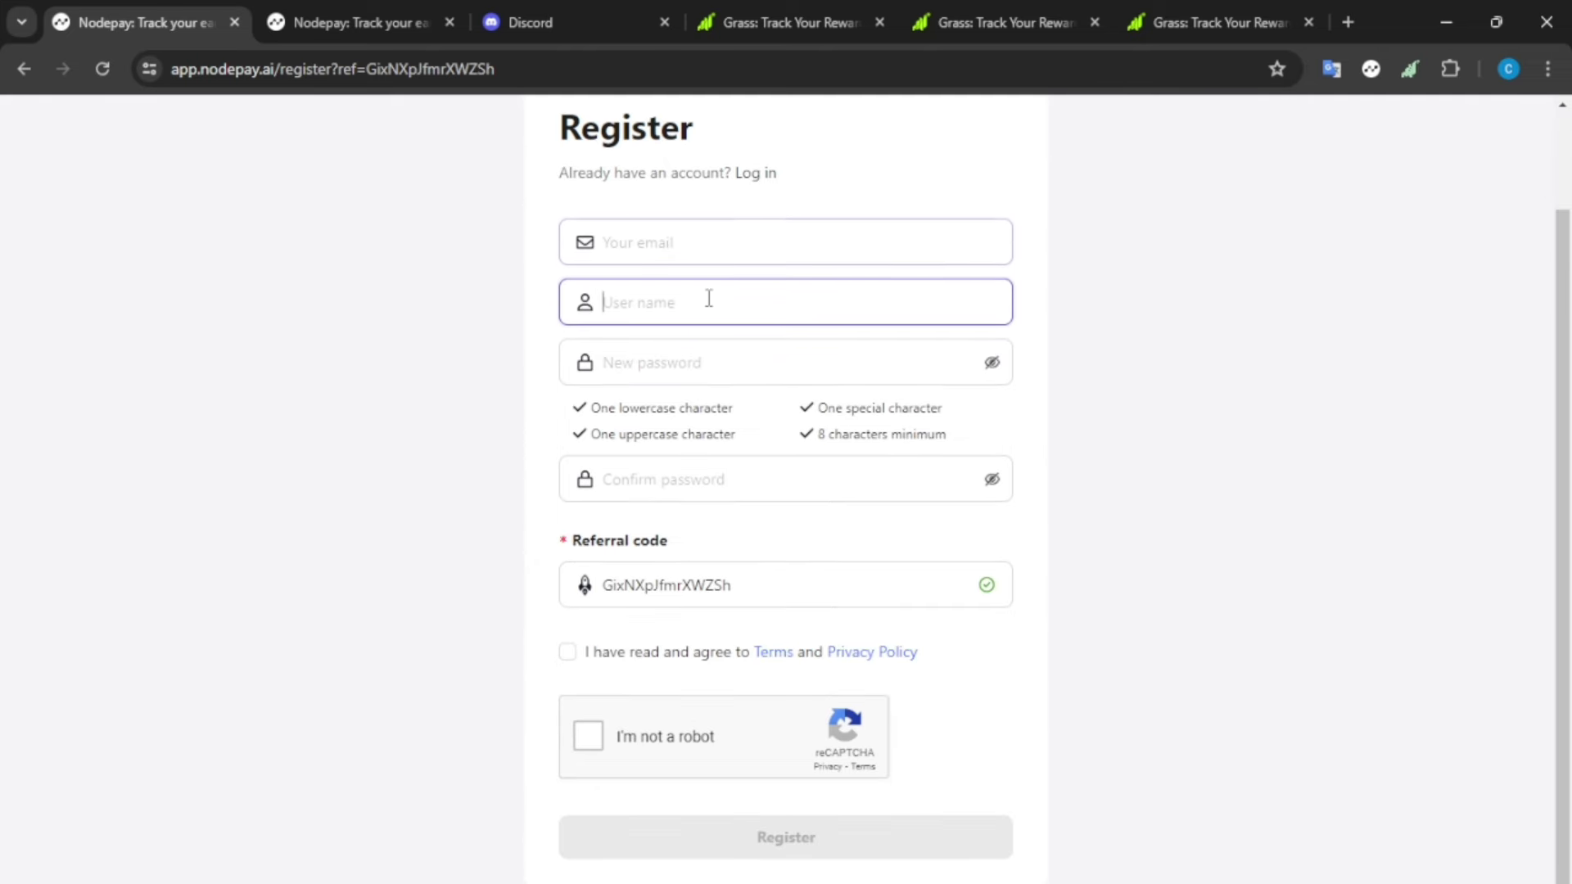
left_click(736, 362)
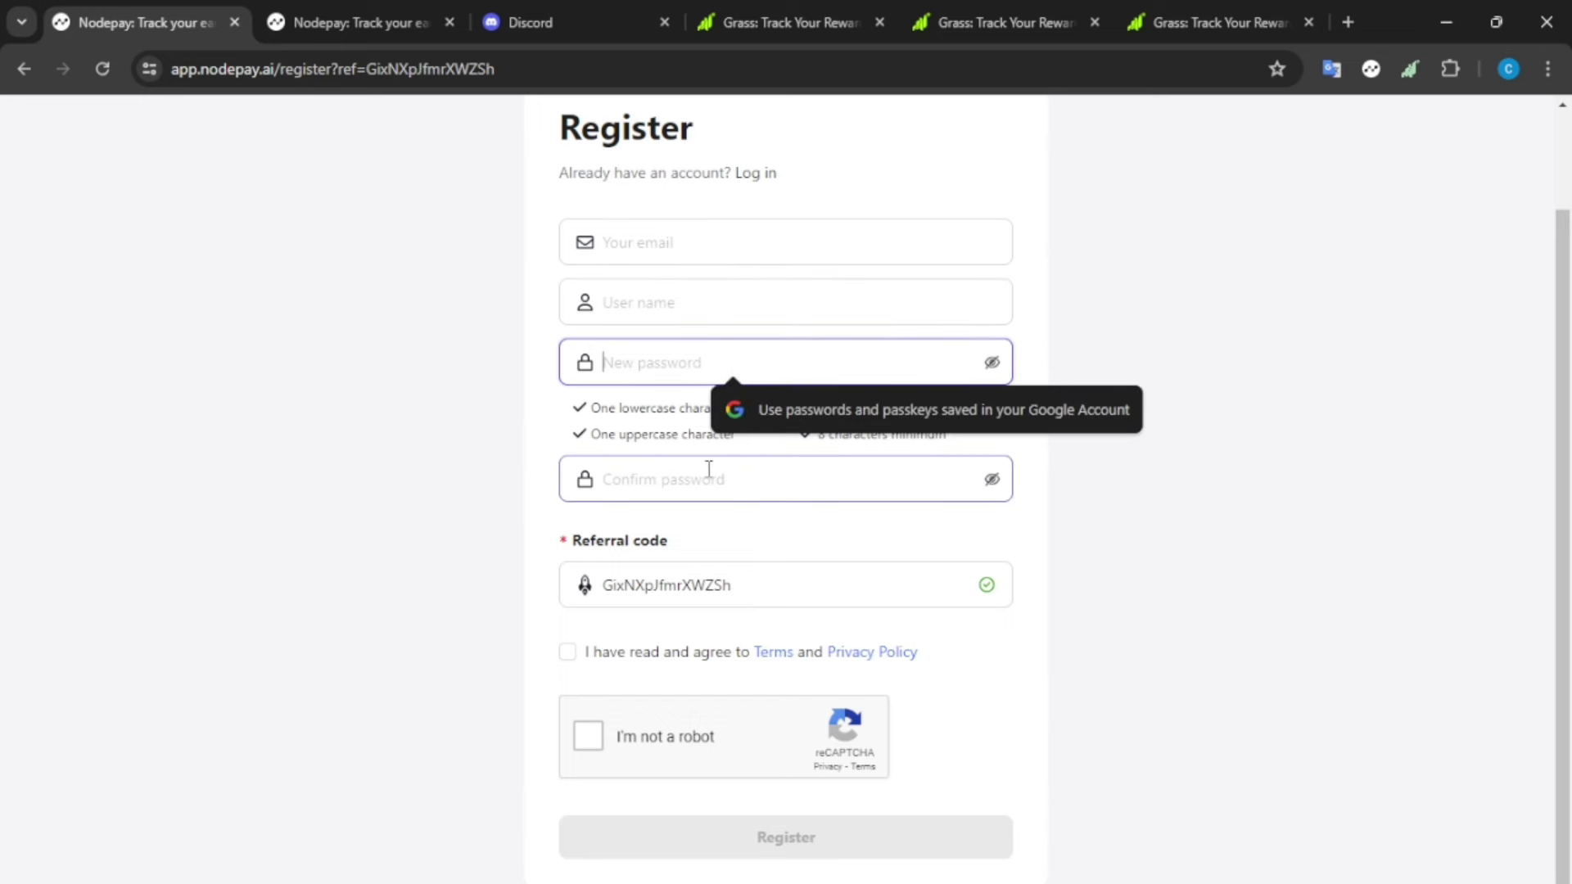
- Accept the Terms and Privacy Policy on the registration form and complete the "I'm not a robot" check
left_click(568, 655)
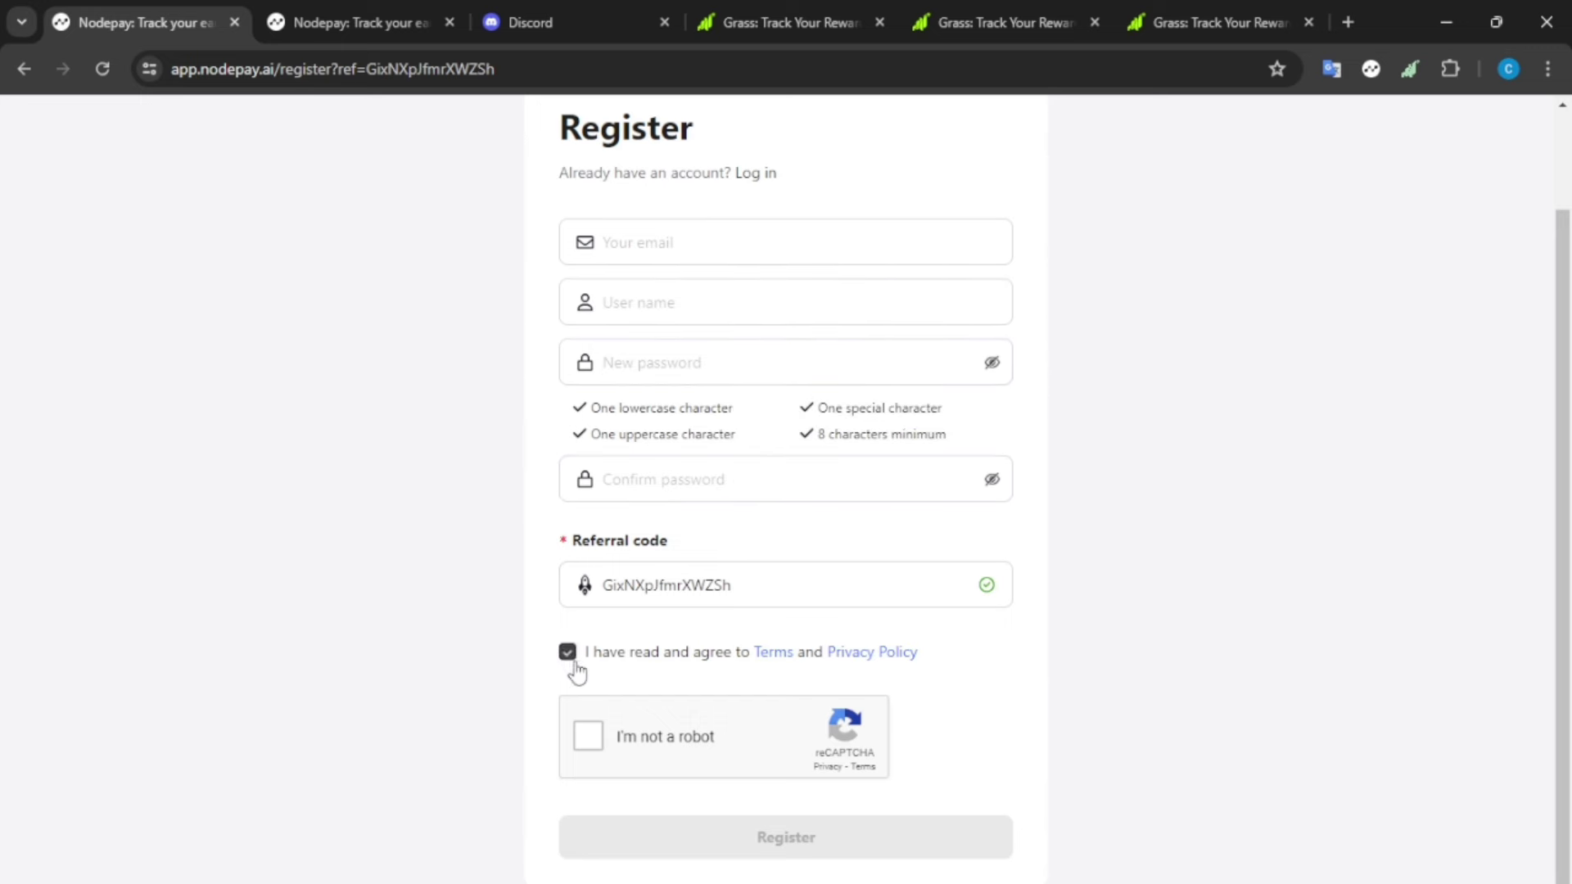
left_click(588, 735)
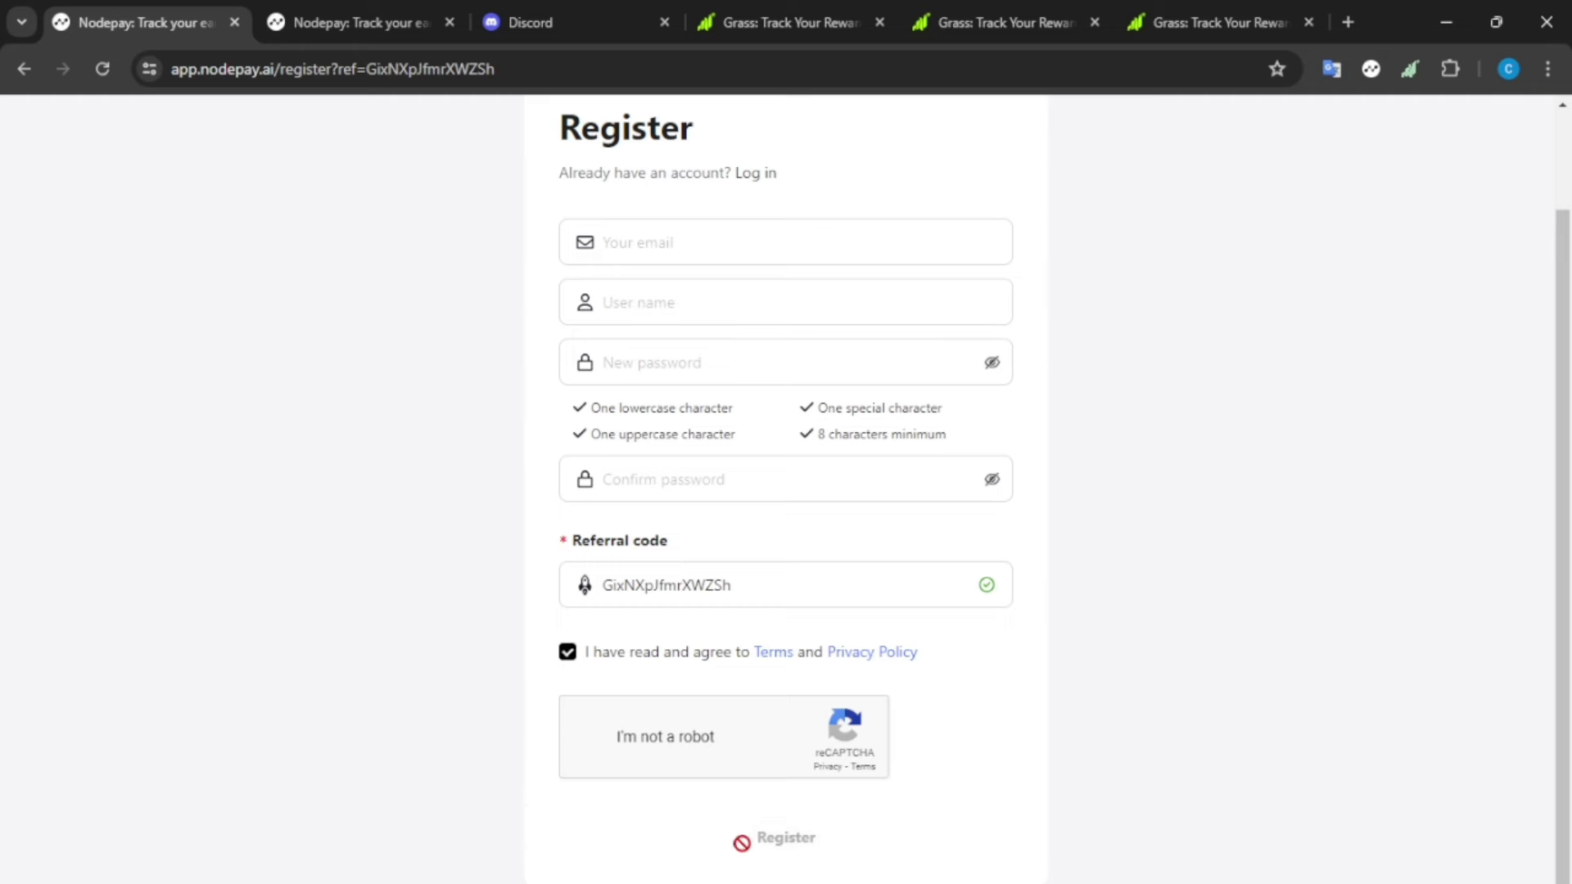
scroll(1112, 643, "up", 2)
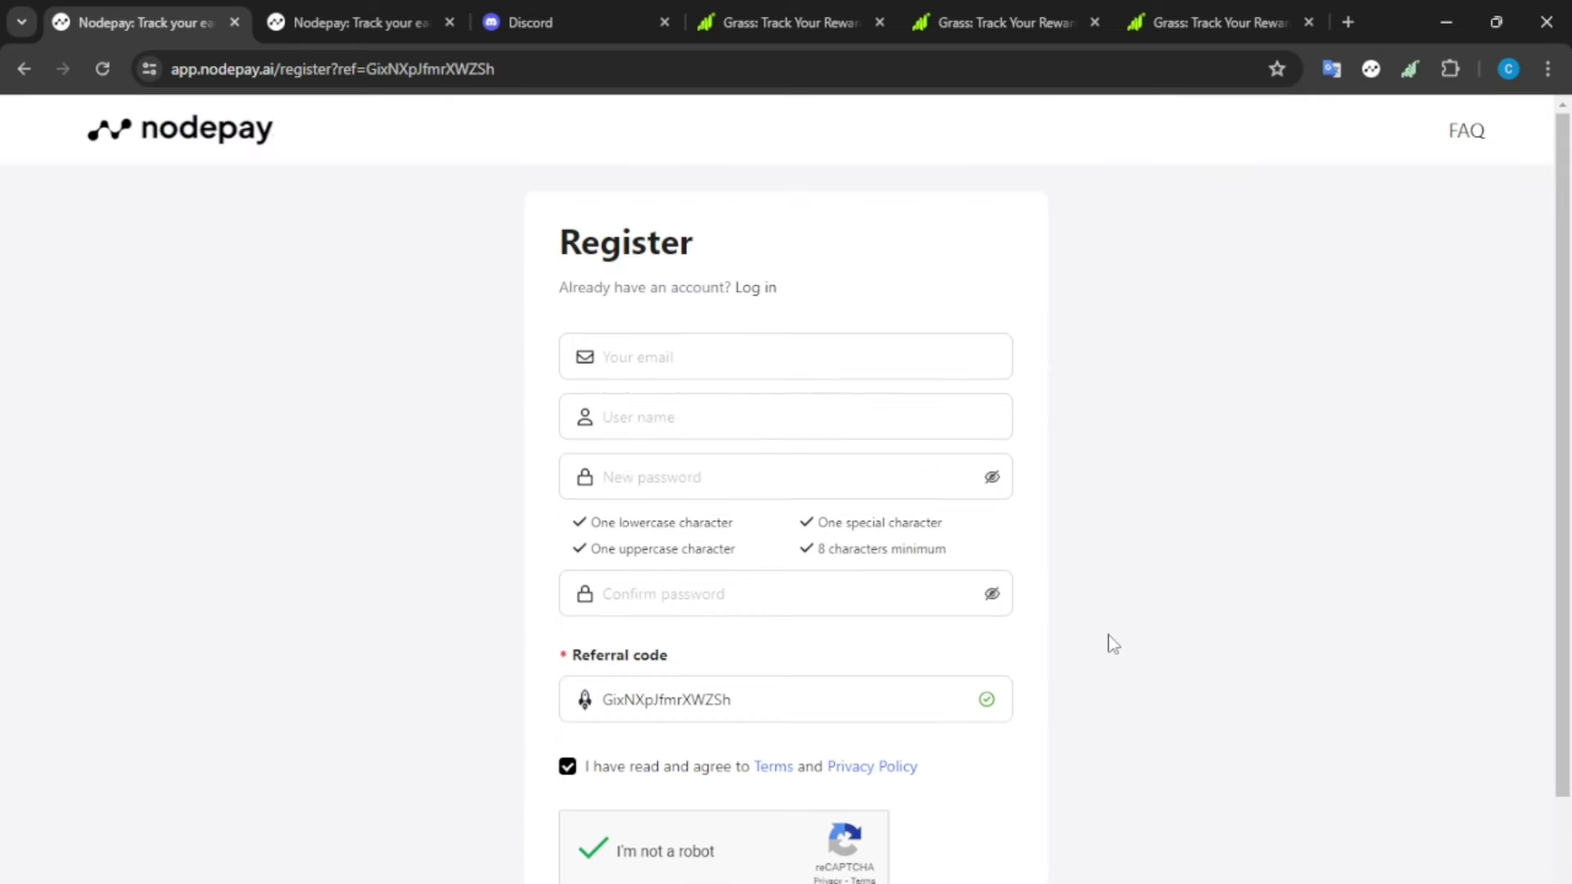
- Open the browser's extension management page and go from there to the Chrome Web Store
left_click(1447, 70)
scroll(1290, 611, "down", 1)
left_click(1236, 653)
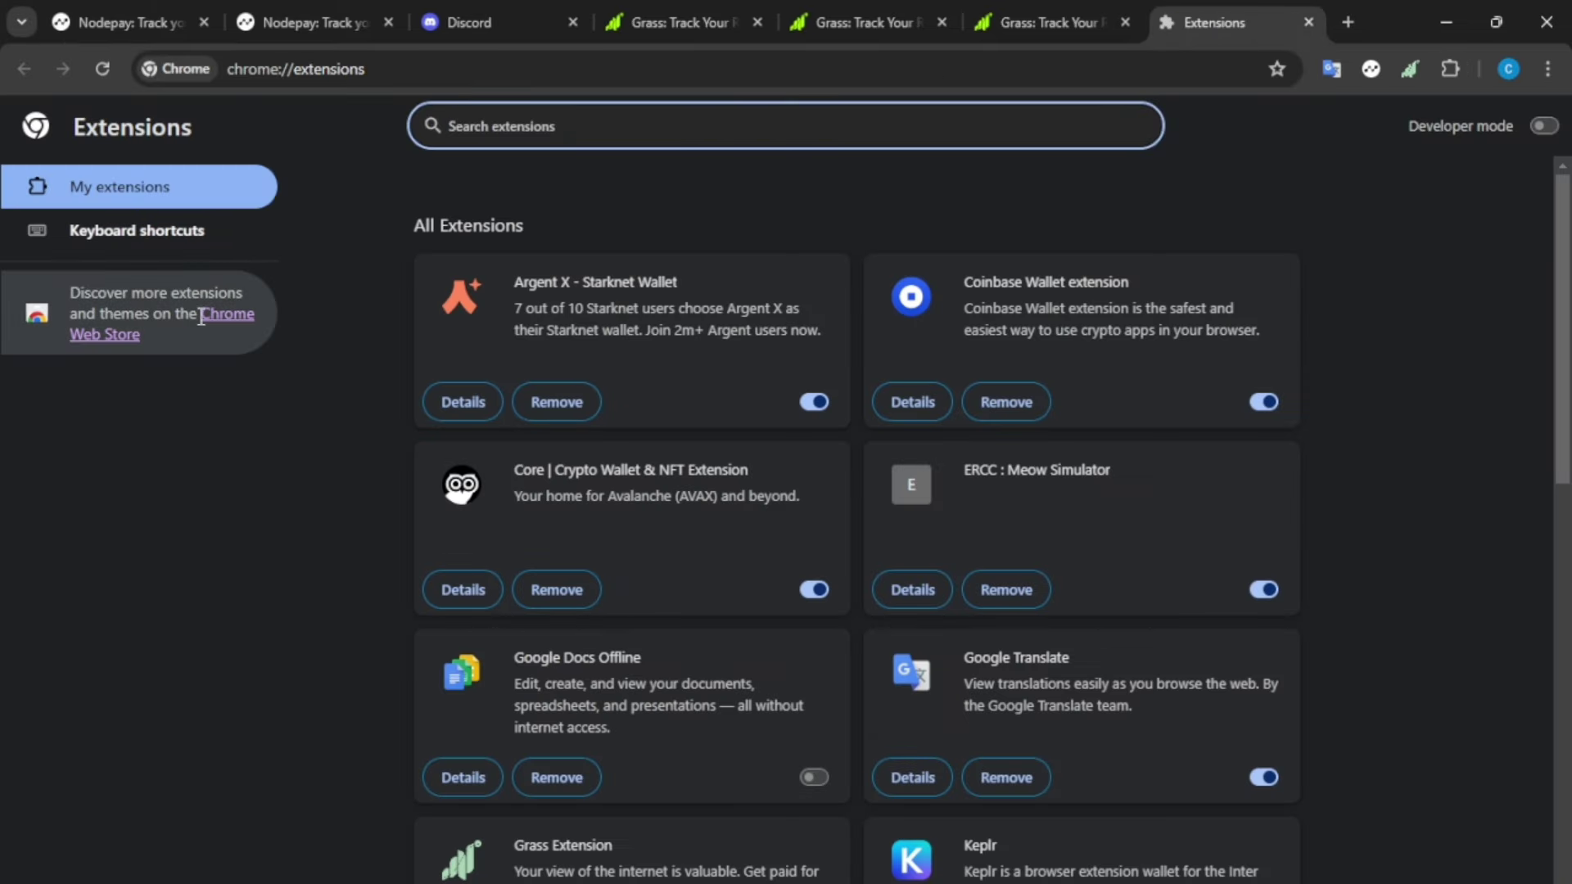
left_click(246, 324)
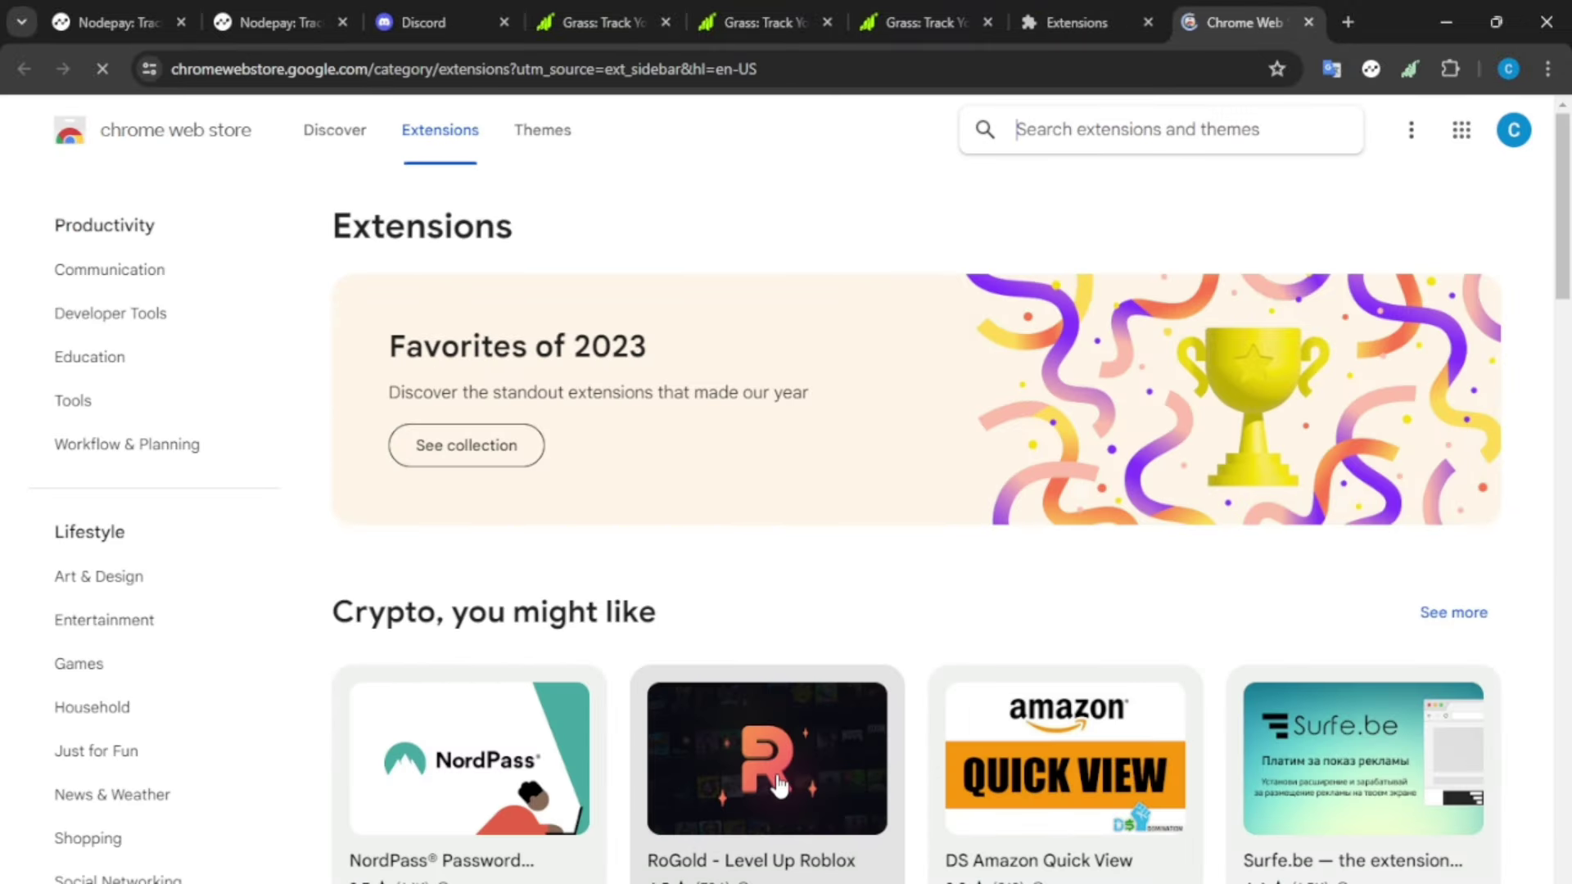
- Search the Chrome Web Store for "NODE" and open the Nodepay Extension page
type("NODE")
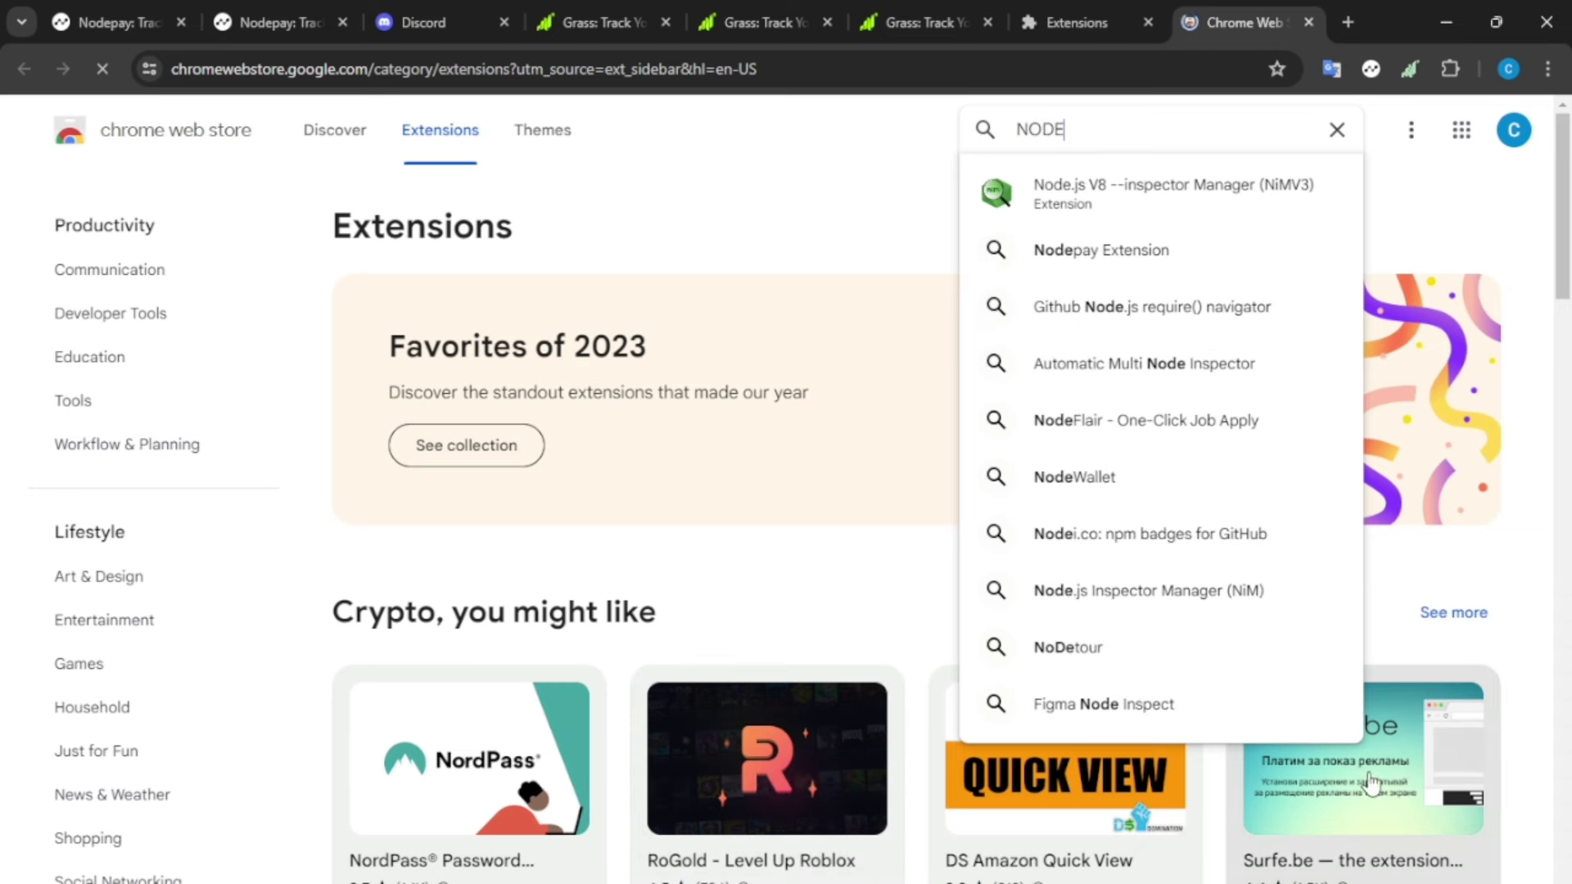
left_click(1238, 257)
left_click(724, 299)
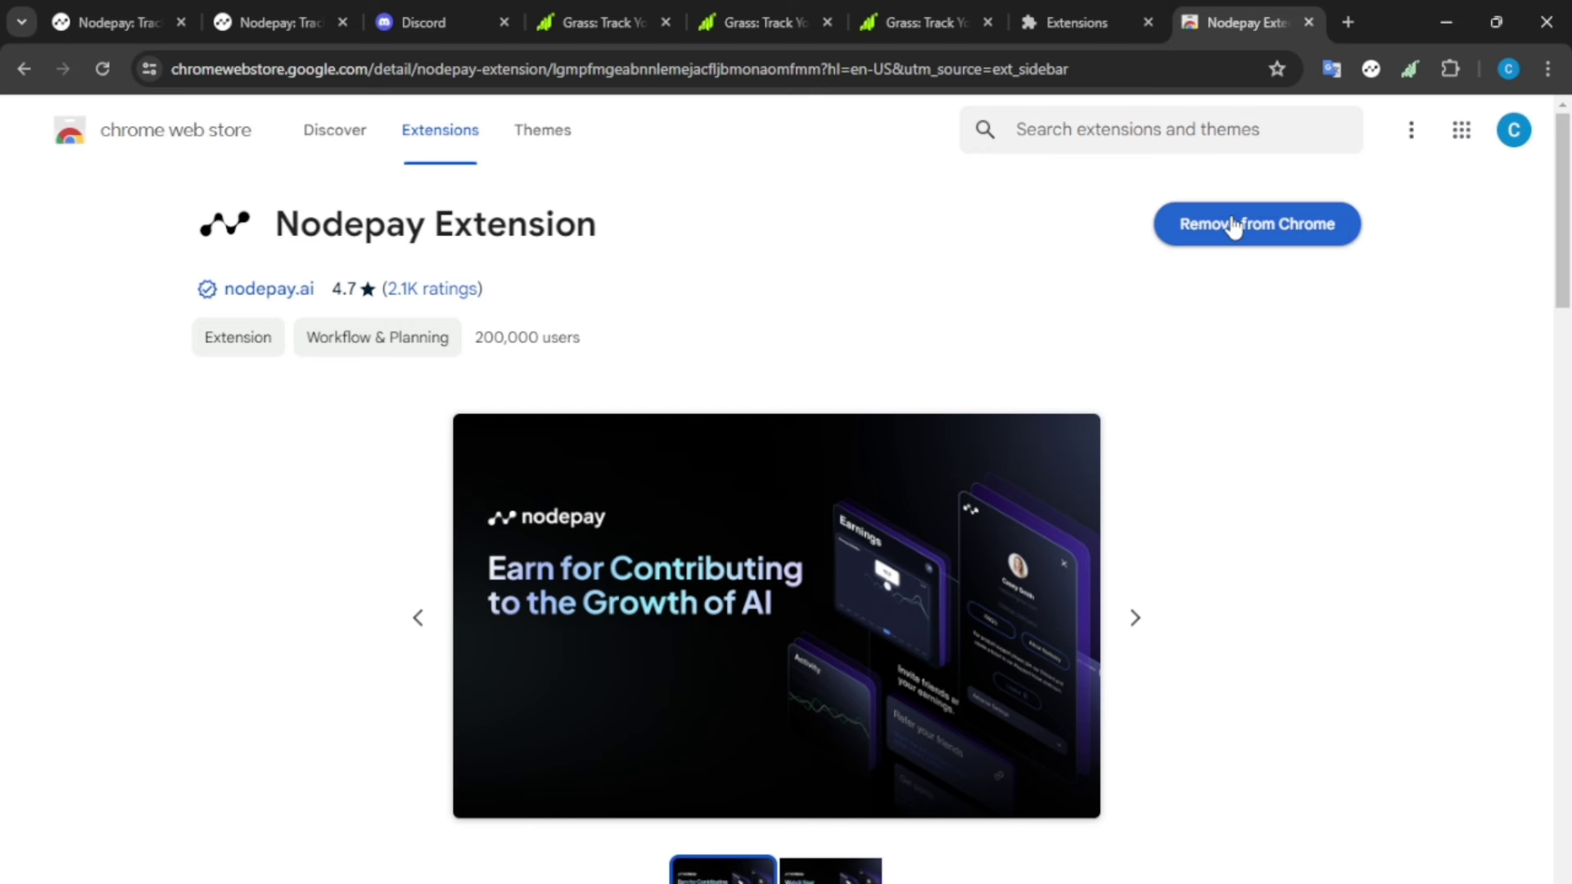
- Log out of the Nodepay extension and start its login
left_click(1371, 69)
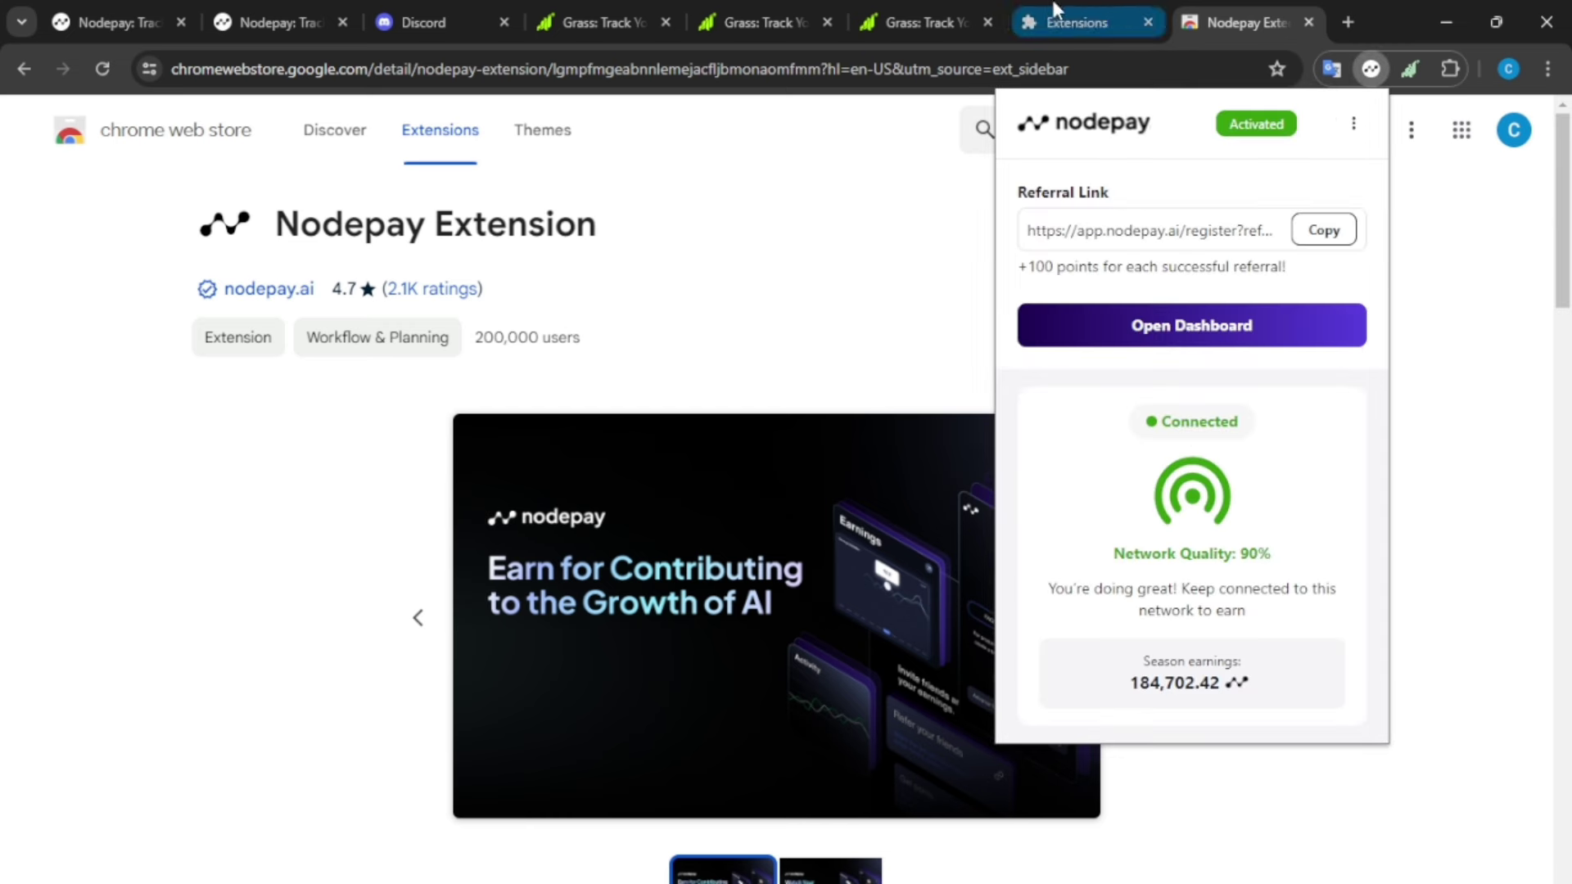
left_click(1353, 125)
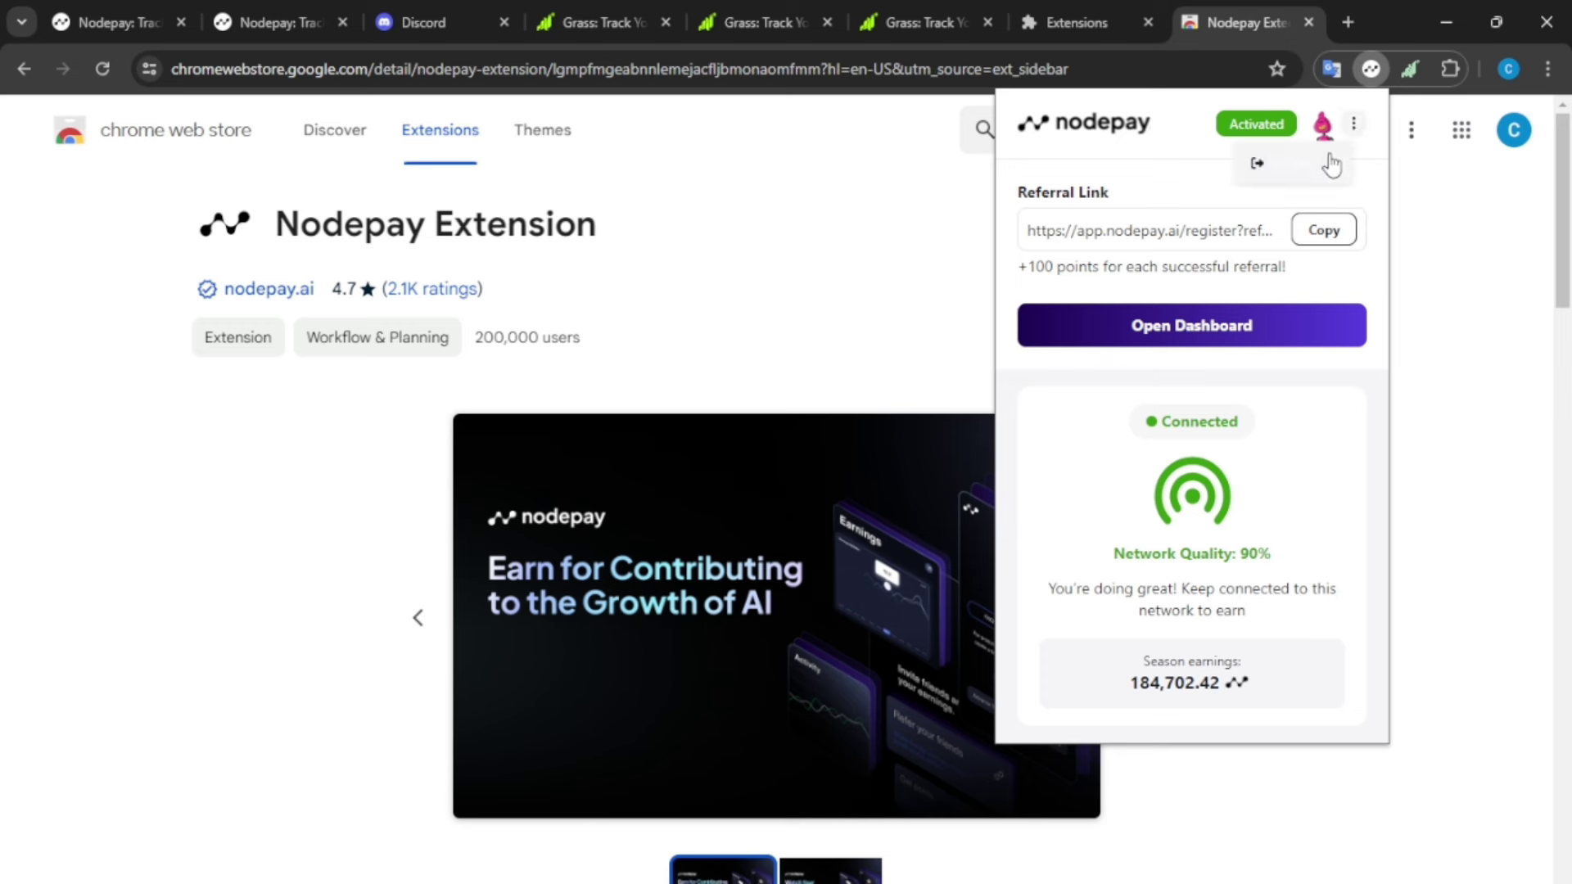
left_click(1326, 167)
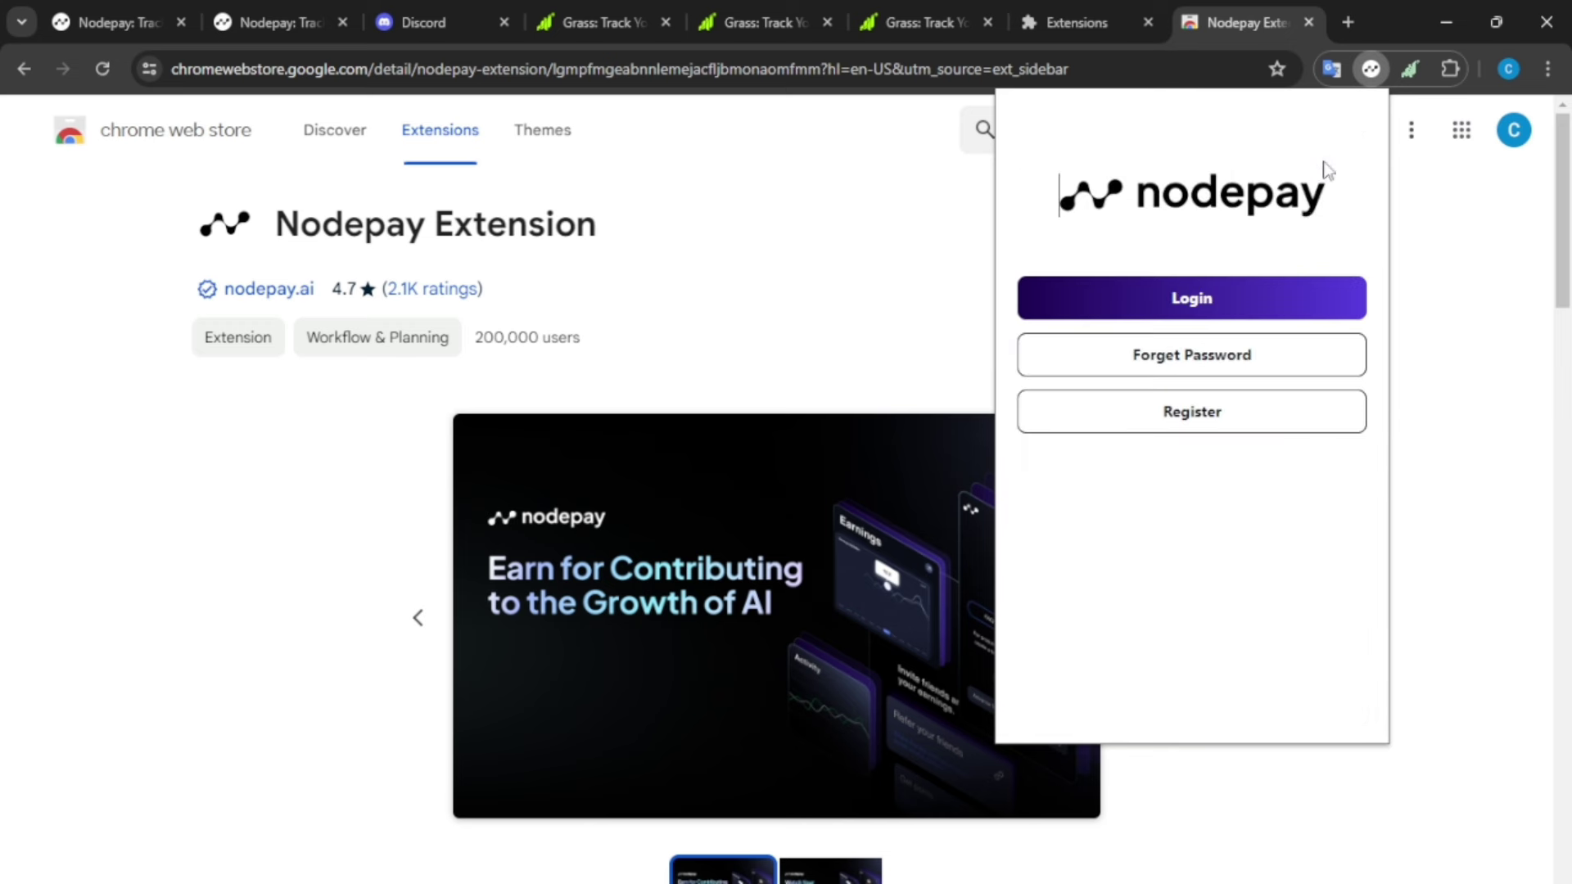
left_click(1230, 306)
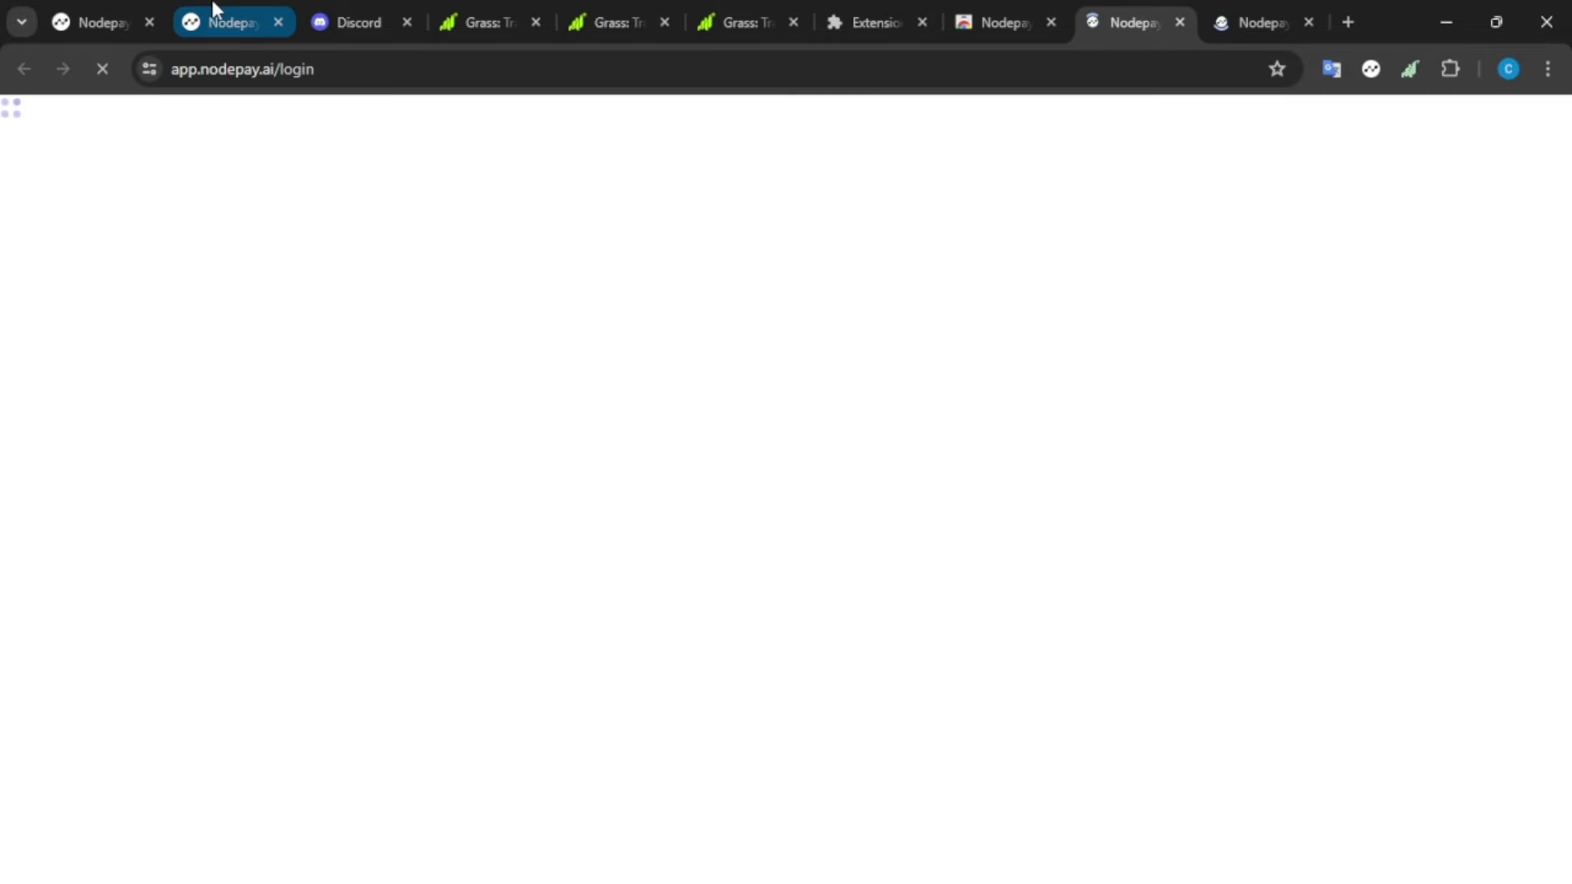
- Check the registration page, return to the Nodepay login page and activate the username or email field
left_click(128, 9)
left_click(129, 9)
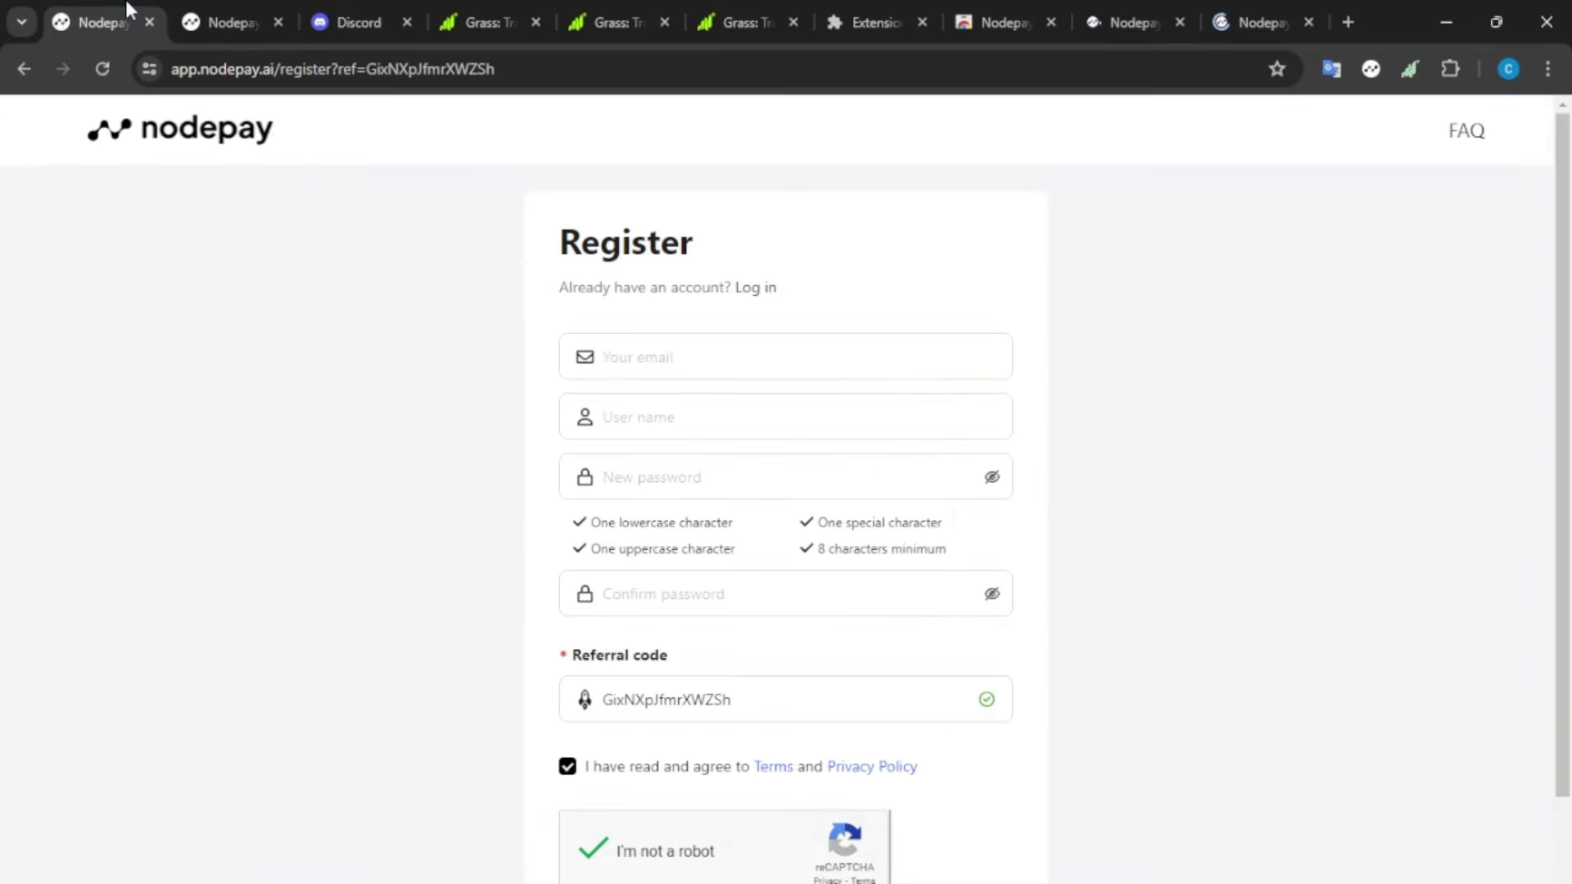
left_click(1143, 19)
left_click(719, 473)
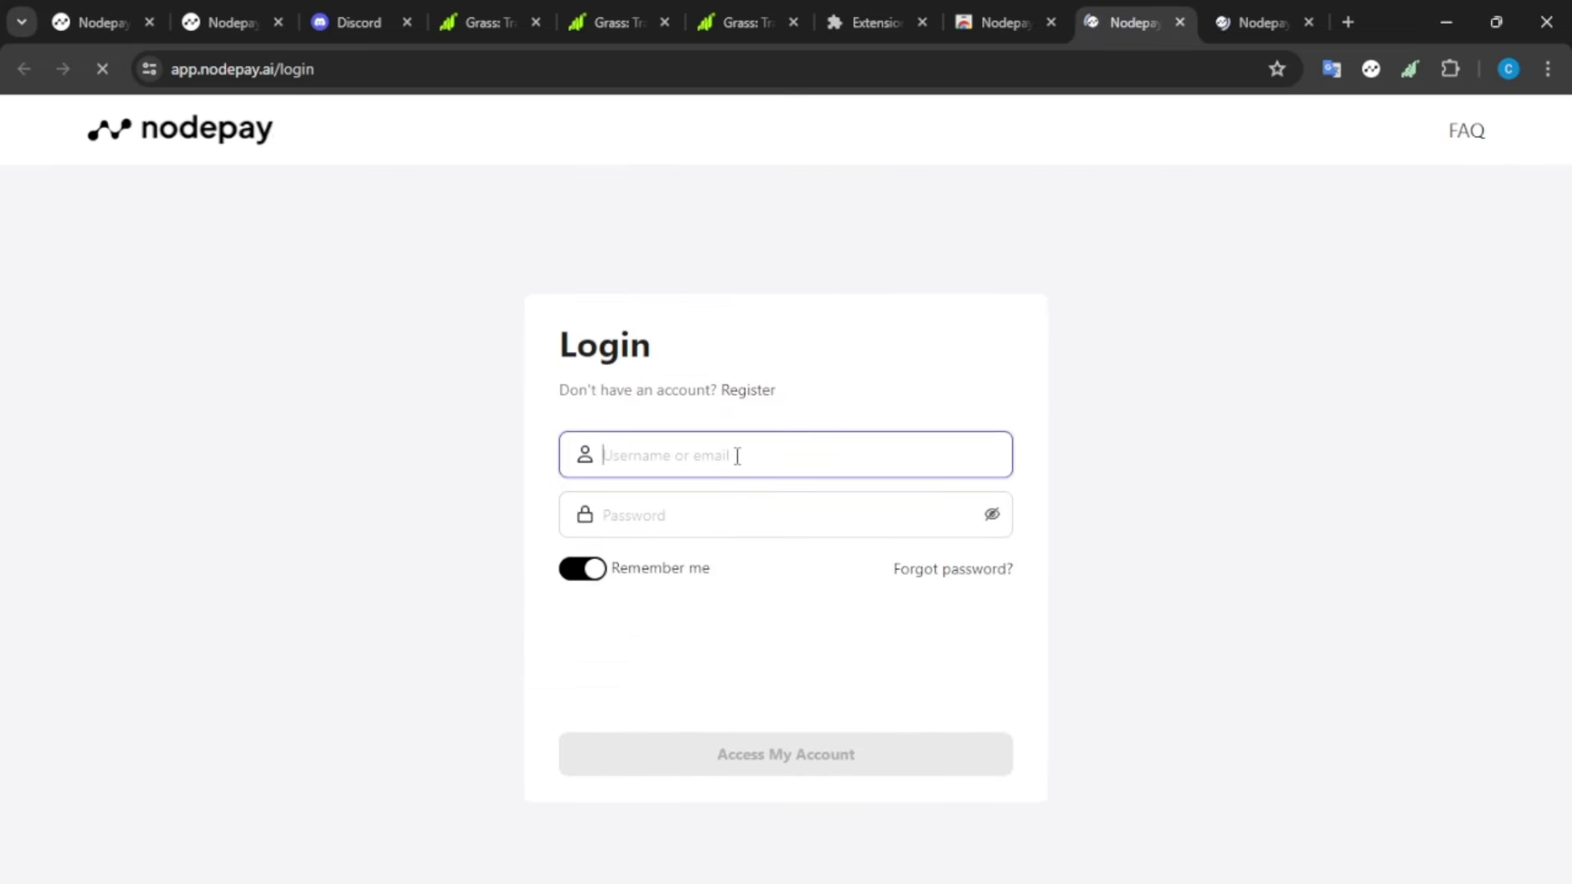
- Open the dashboard from the Nodepay extension, and also switch the already open Missions & Rewards page to the Dashboard
left_click(1372, 69)
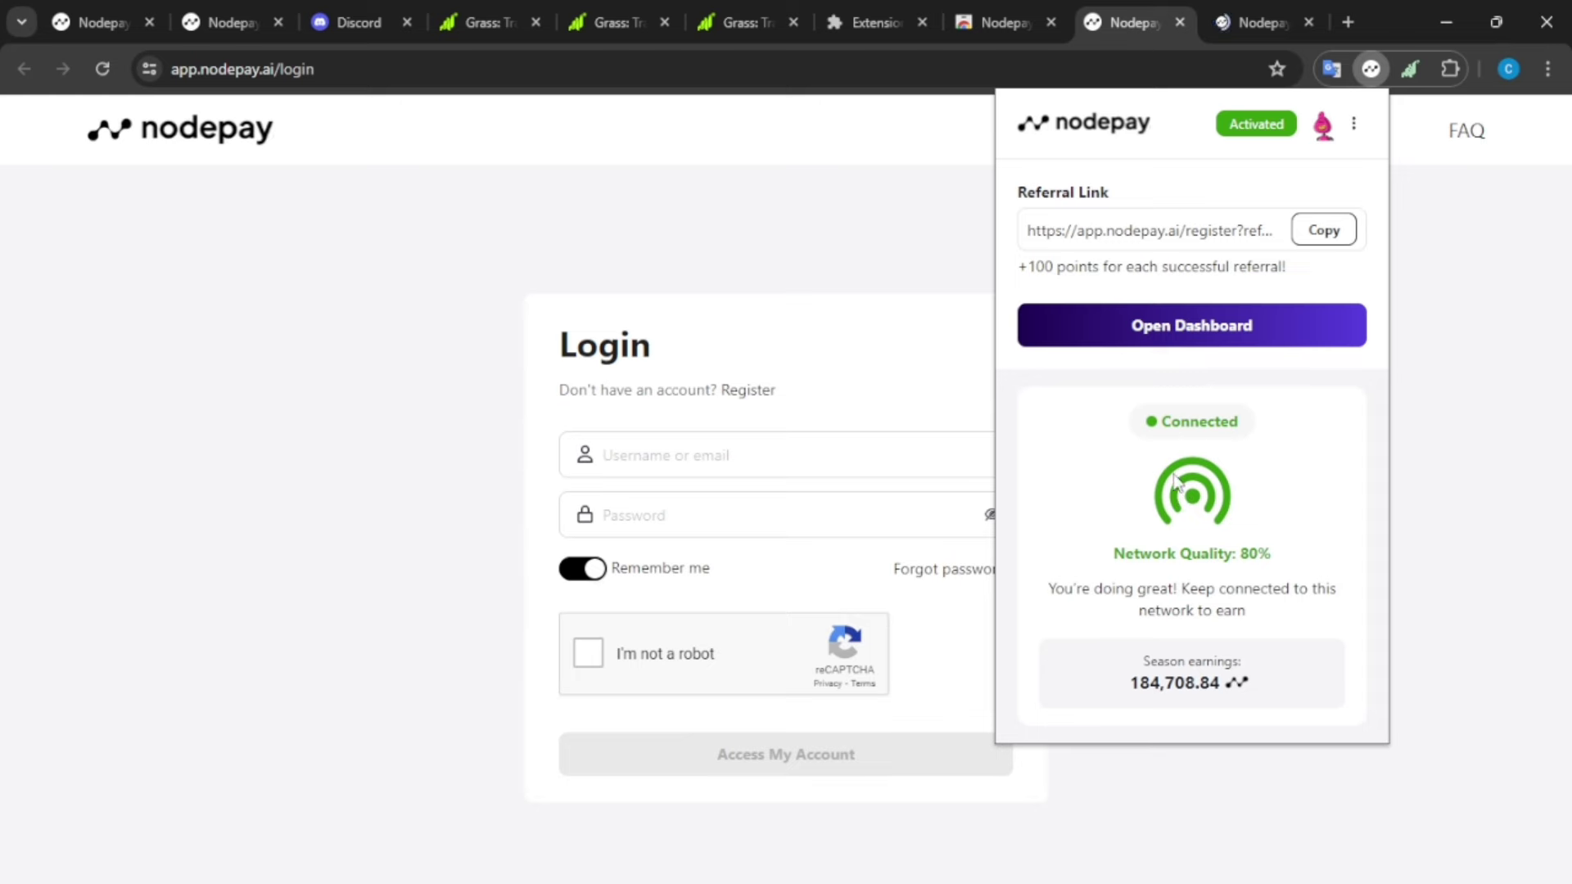
left_click(1181, 344)
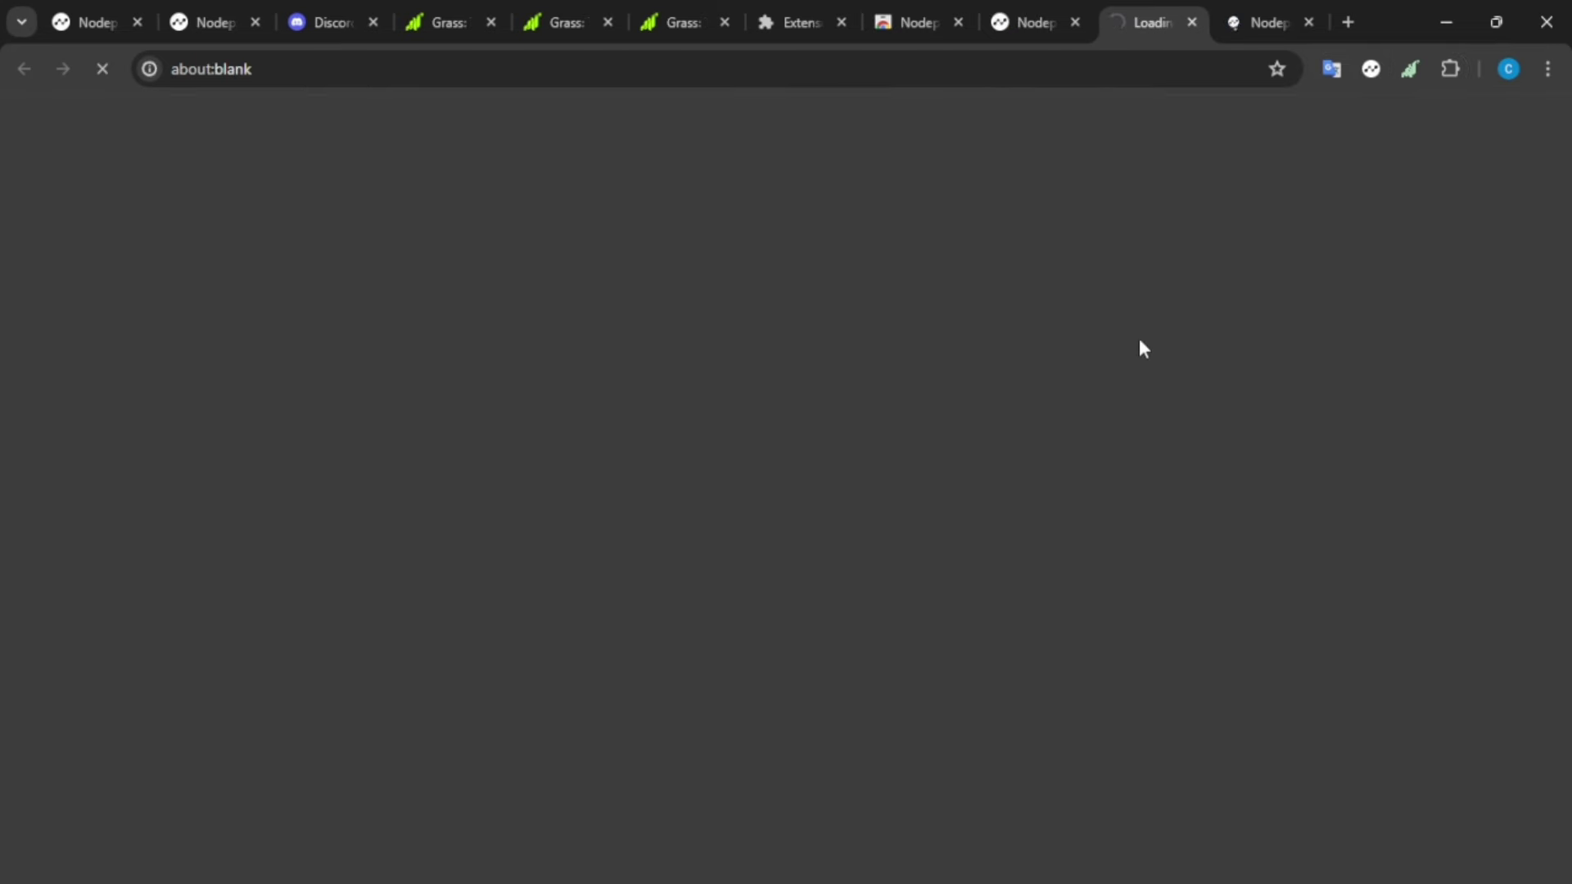
left_click(210, 22)
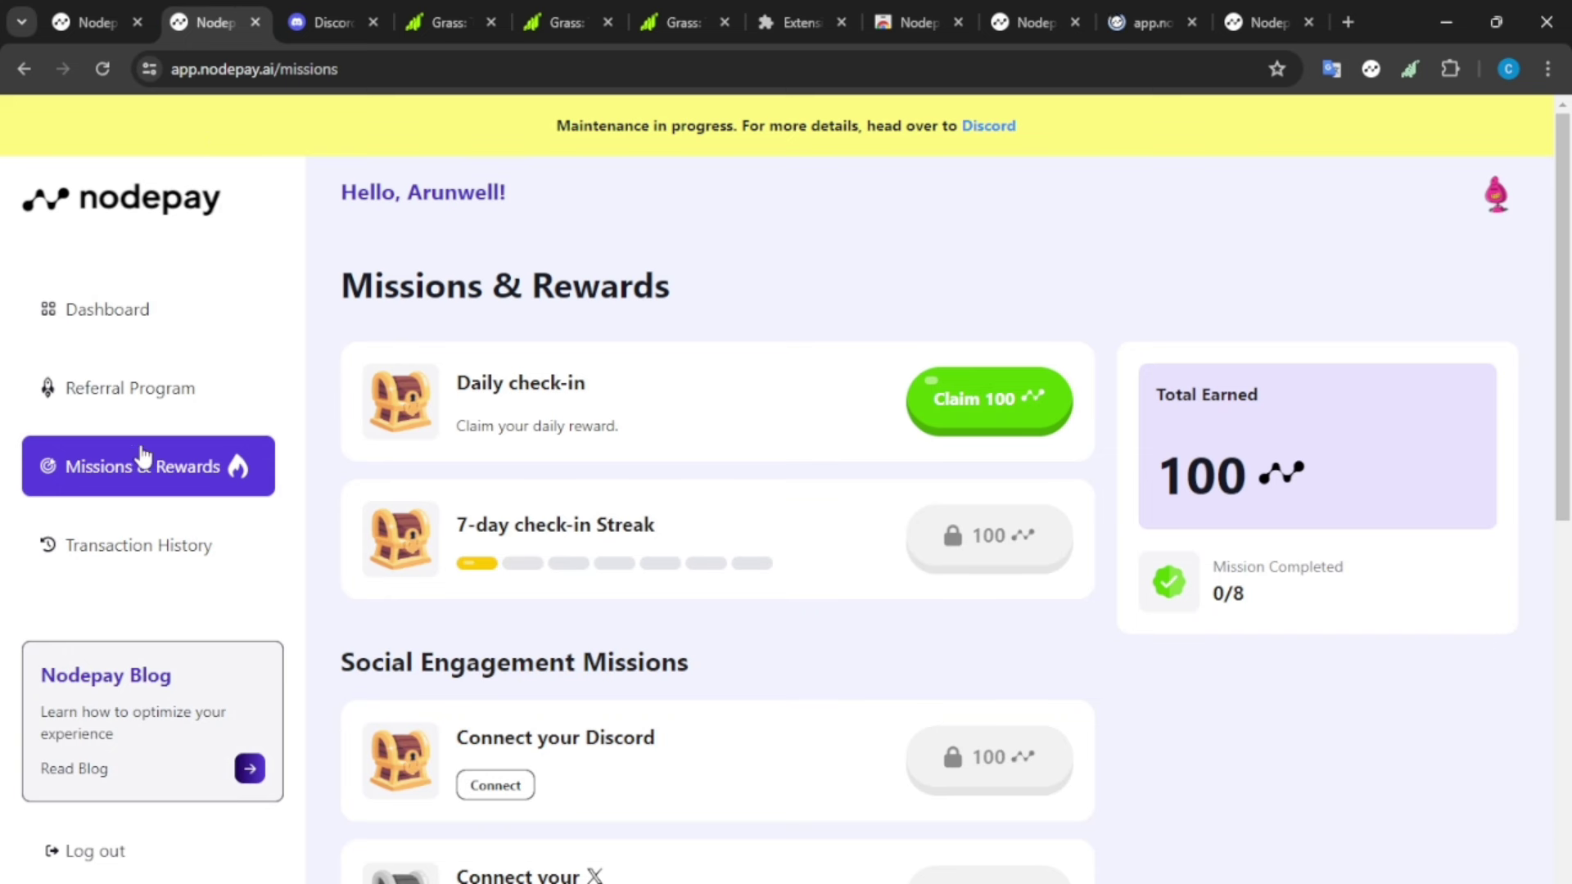
left_click(94, 303)
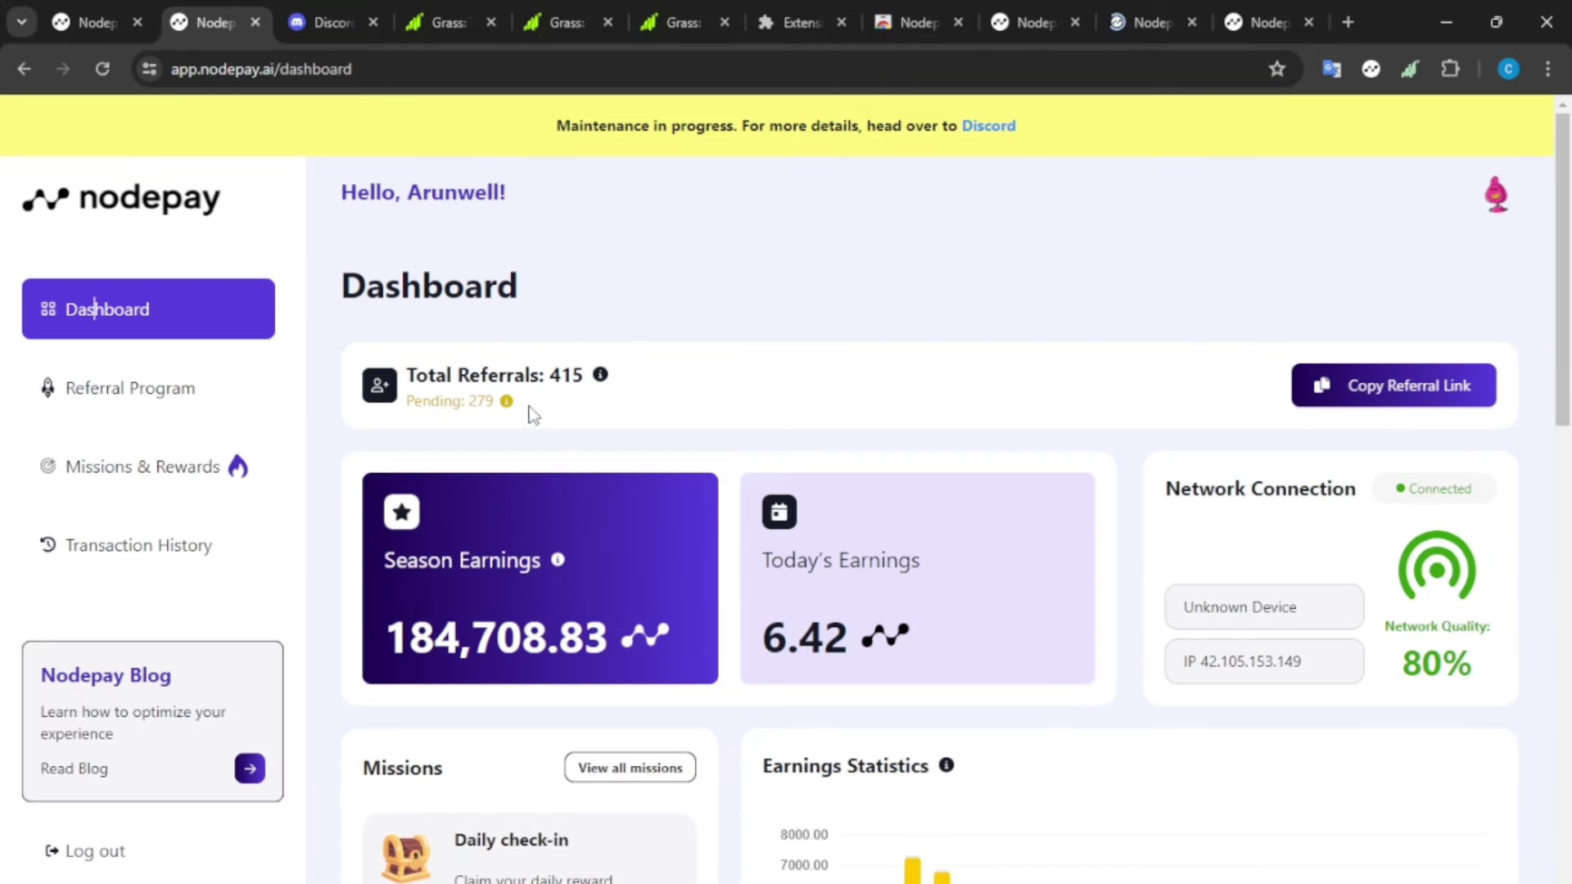
- Examine the total and pending referral figures on the Nodepay dashboard and read the explanation of pending referrals
scroll(563, 456, "down", 3)
left_click_drag(407, 180, 517, 186)
left_click(517, 192)
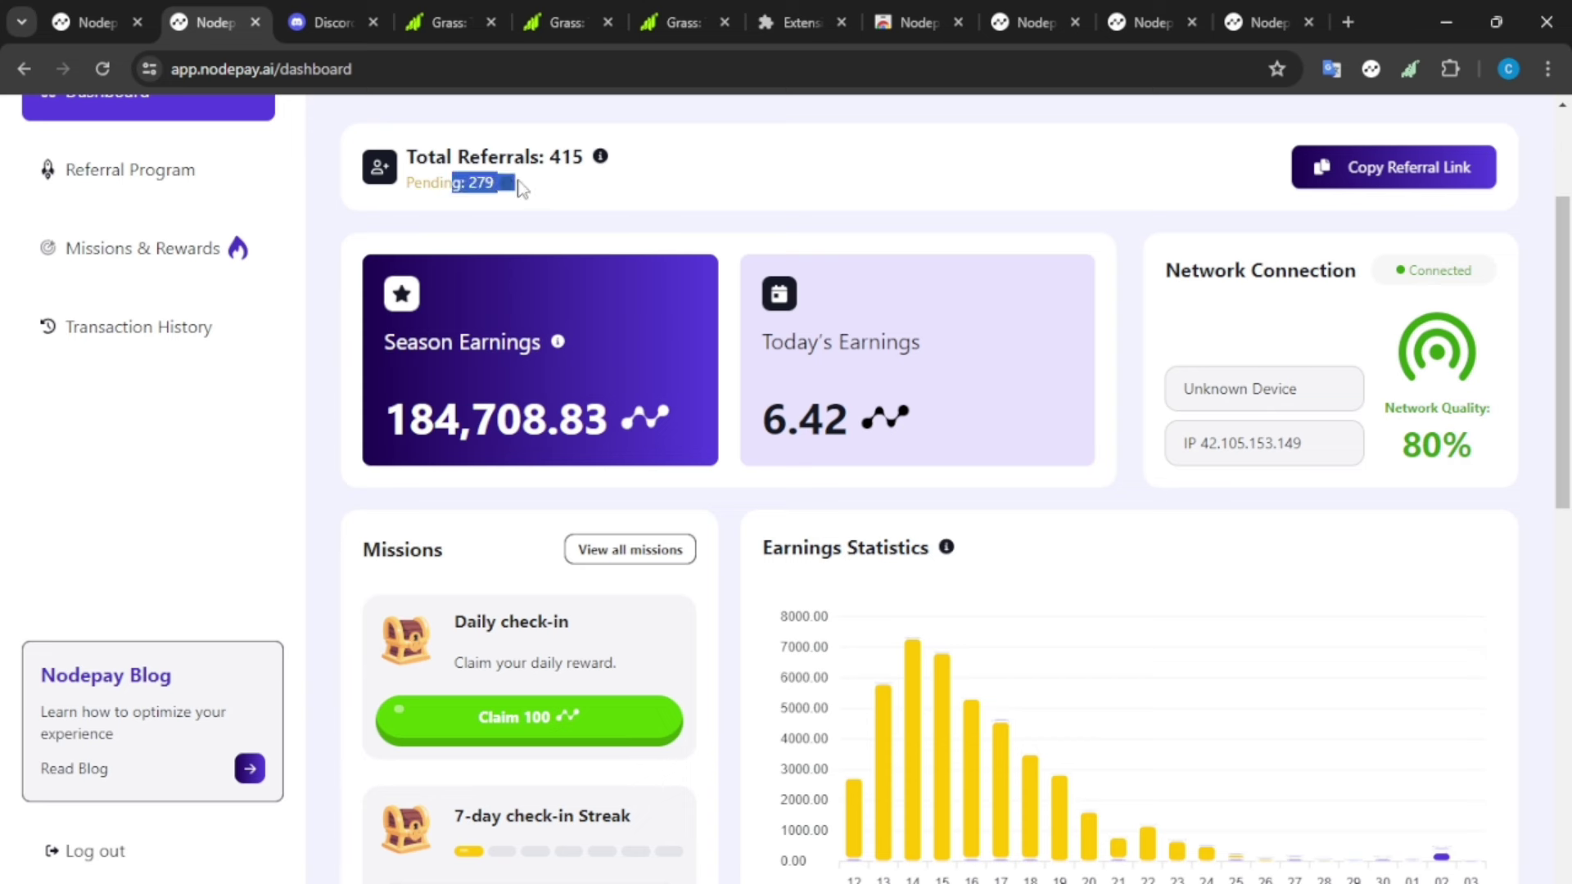
left_click(655, 178)
mouse_move(507, 185)
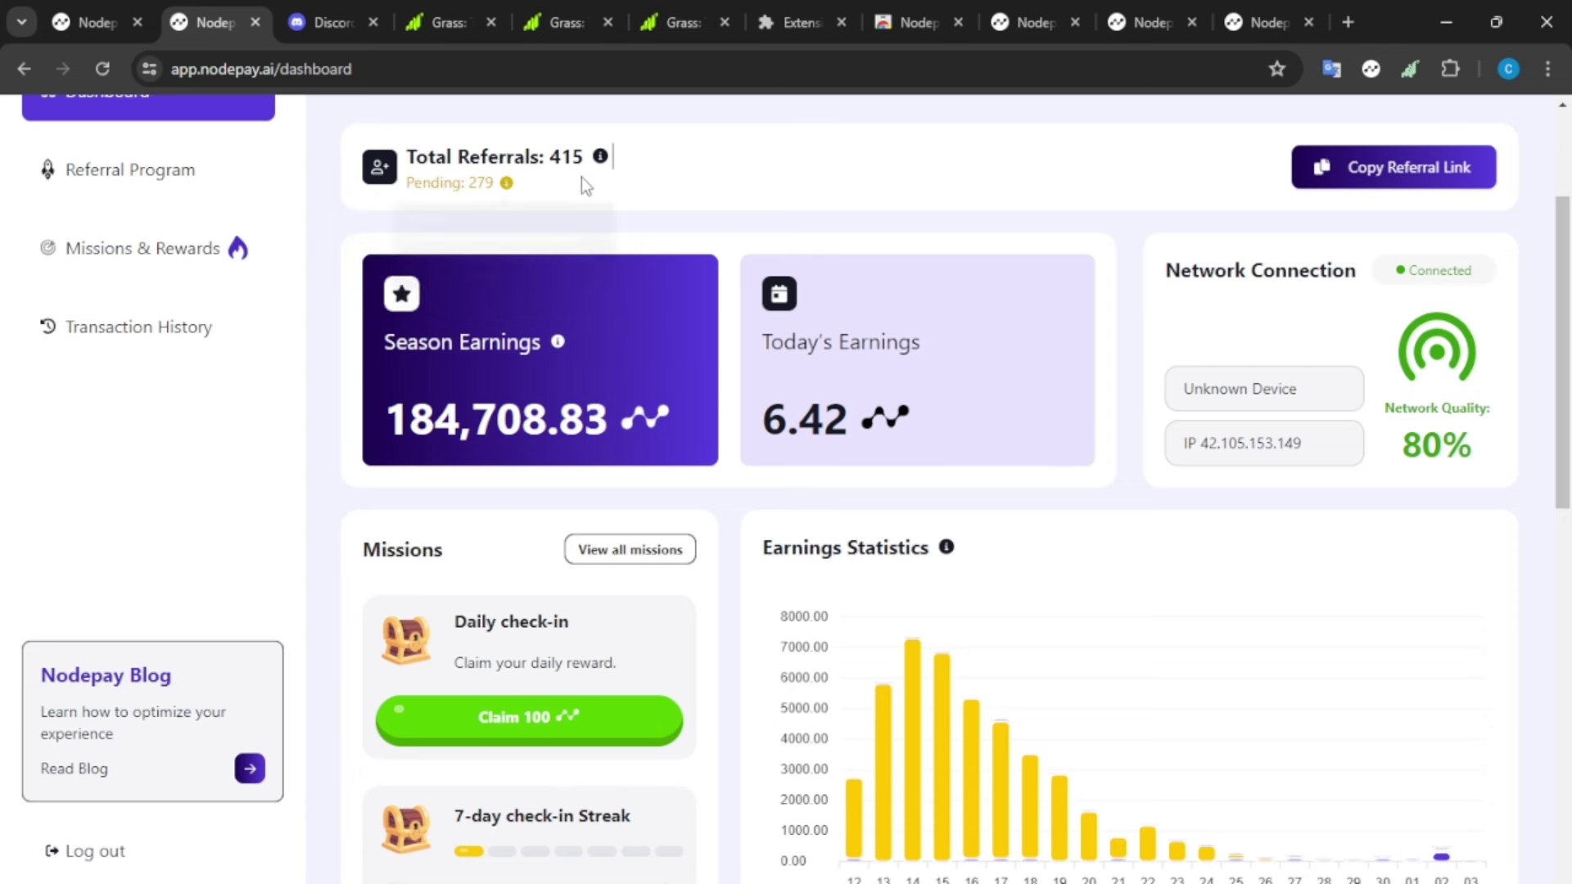
left_click_drag(536, 155, 603, 193)
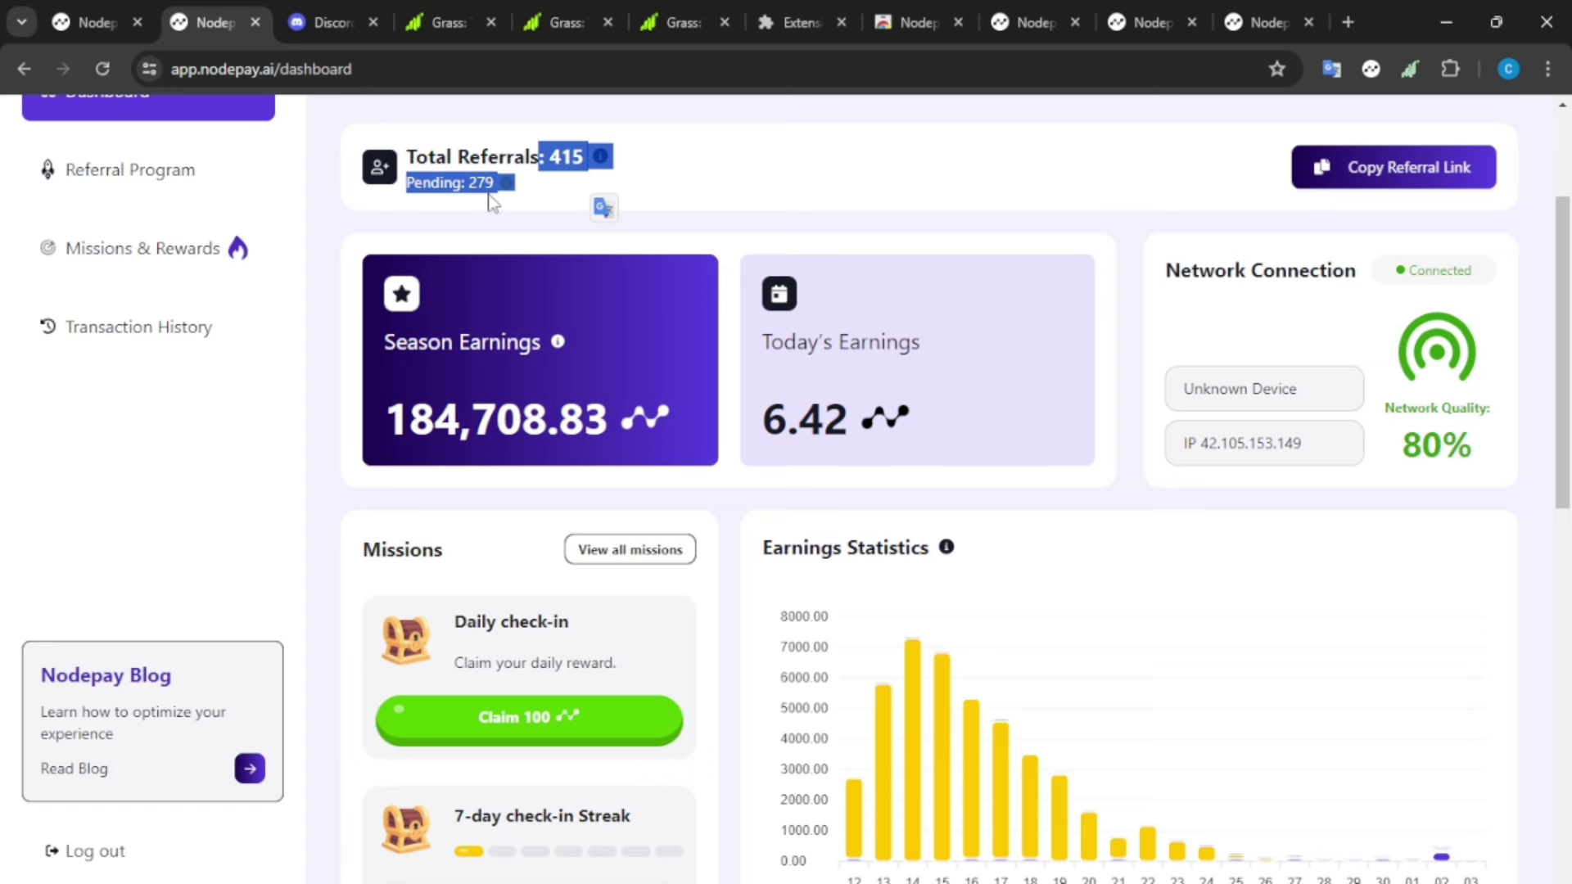
left_click(473, 183)
left_click_drag(472, 184, 578, 175)
left_click(635, 175)
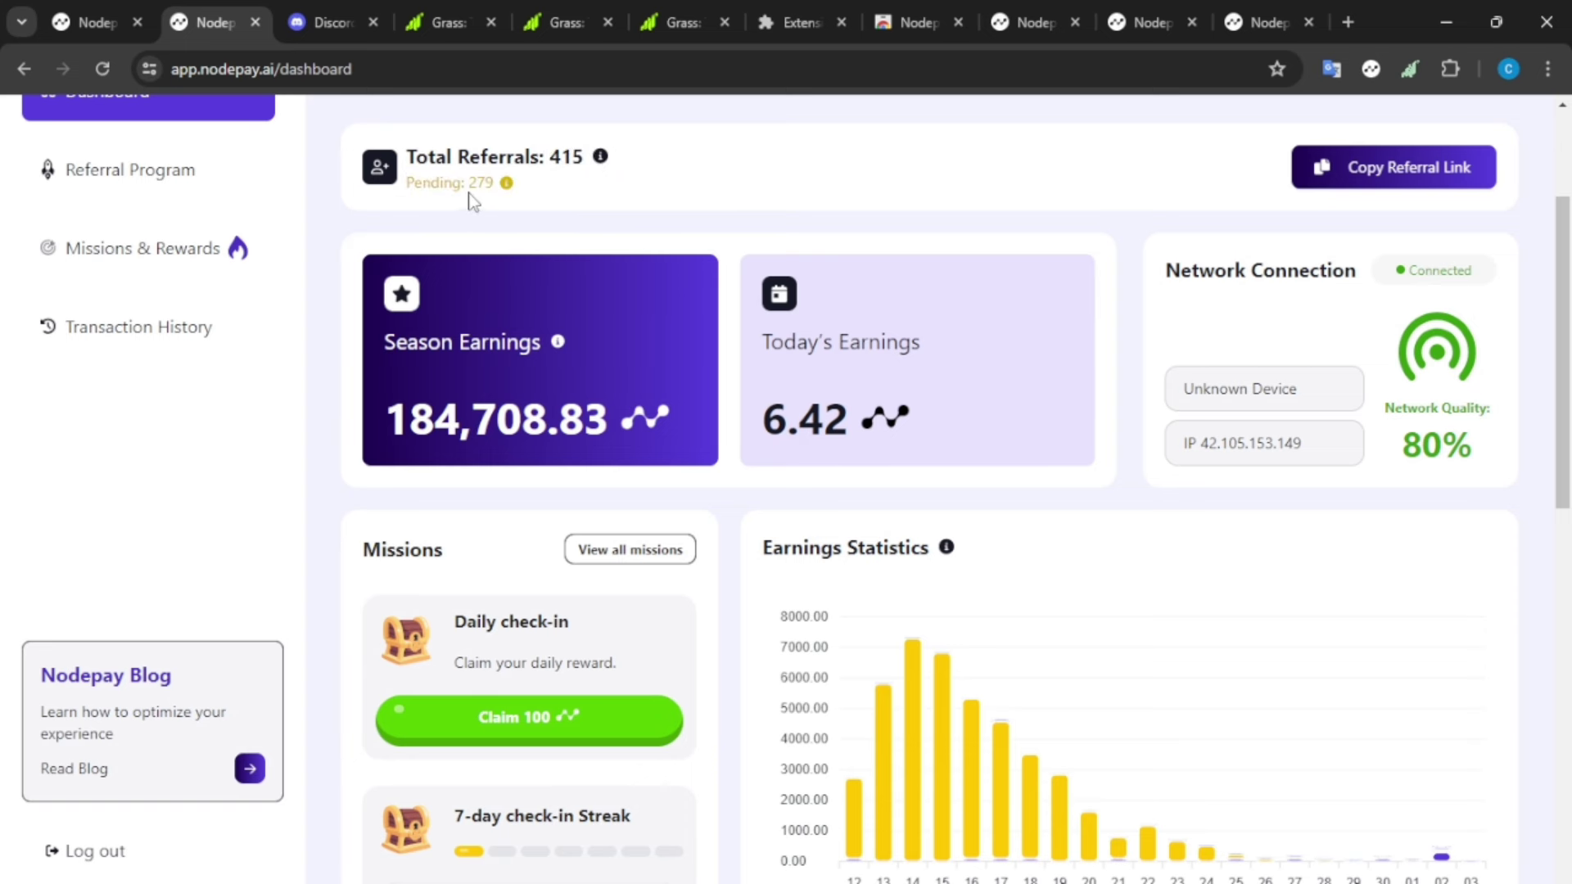
left_click_drag(465, 184, 501, 185)
mouse_move(506, 185)
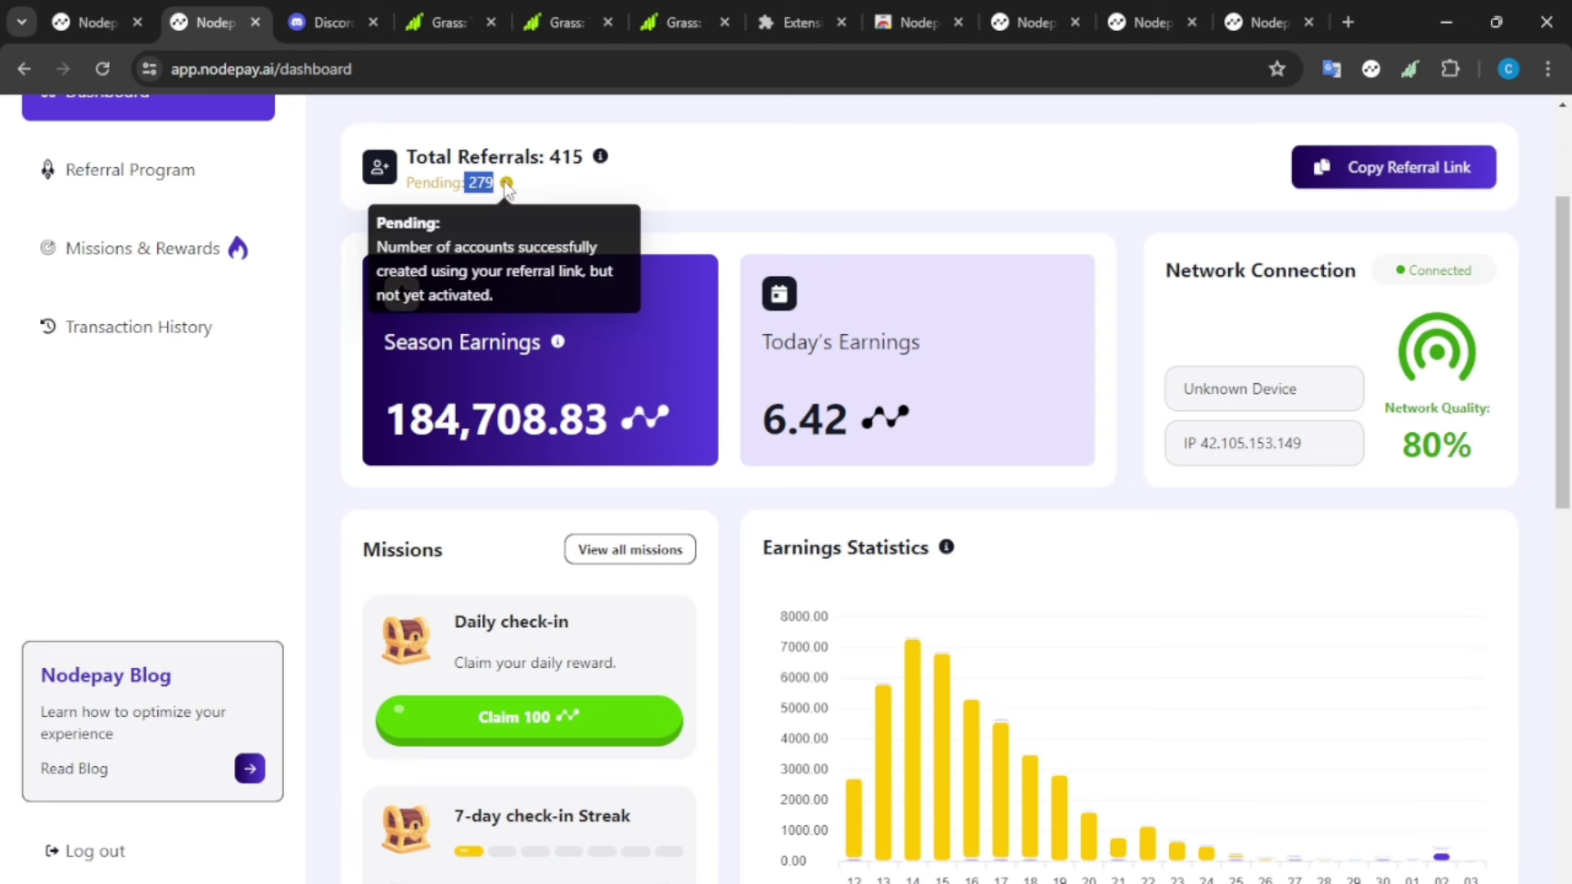
left_click(1220, 113)
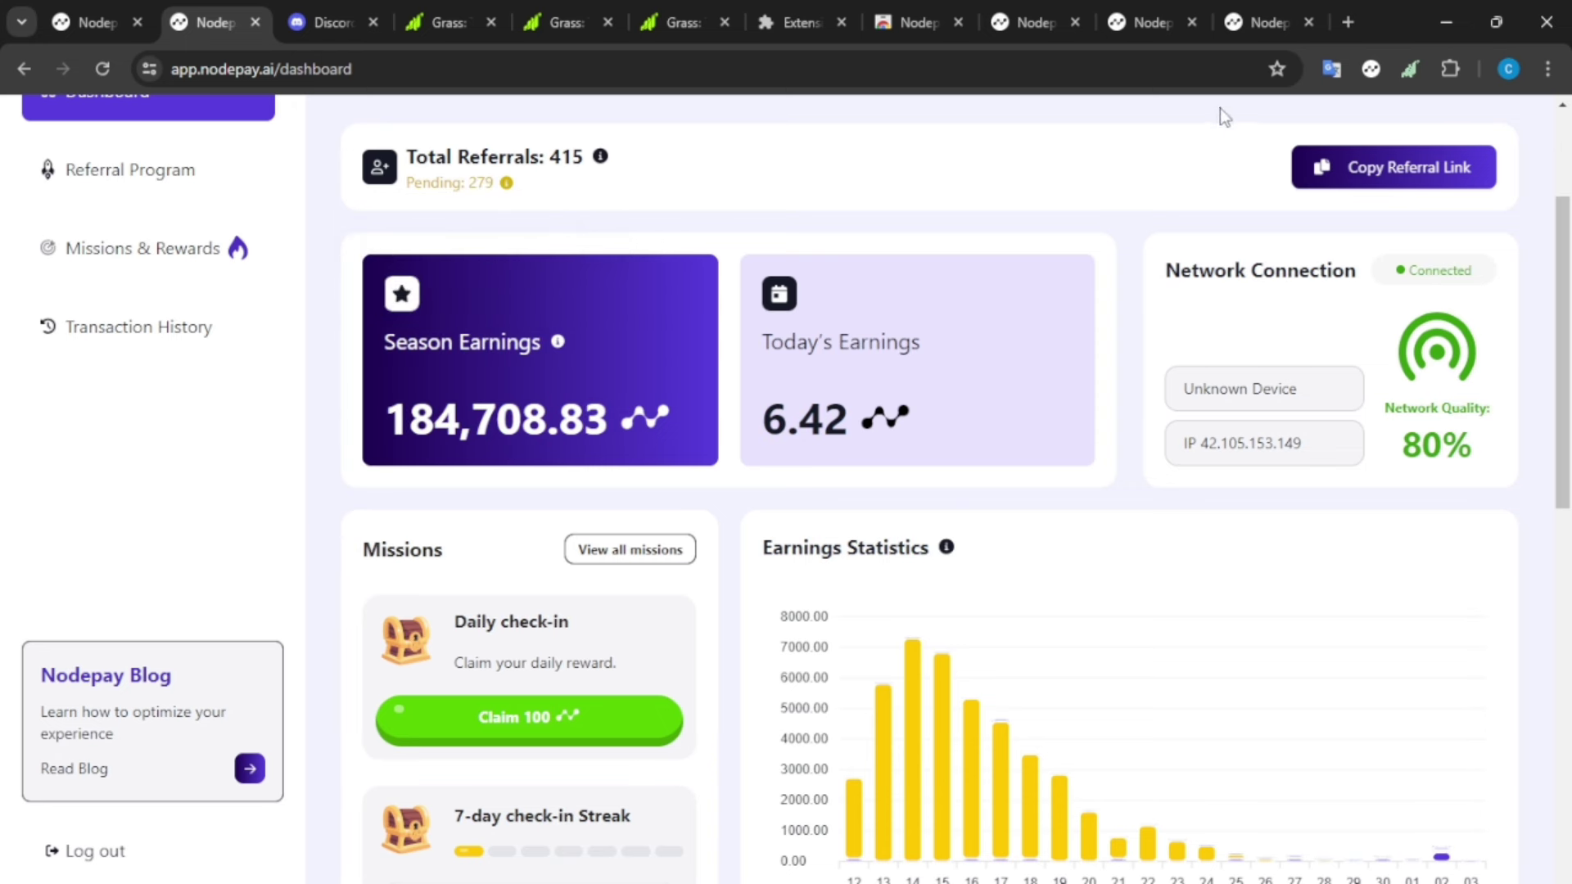
- Check the connection status, network quality and season earnings in the Nodepay extension
left_click(1371, 70)
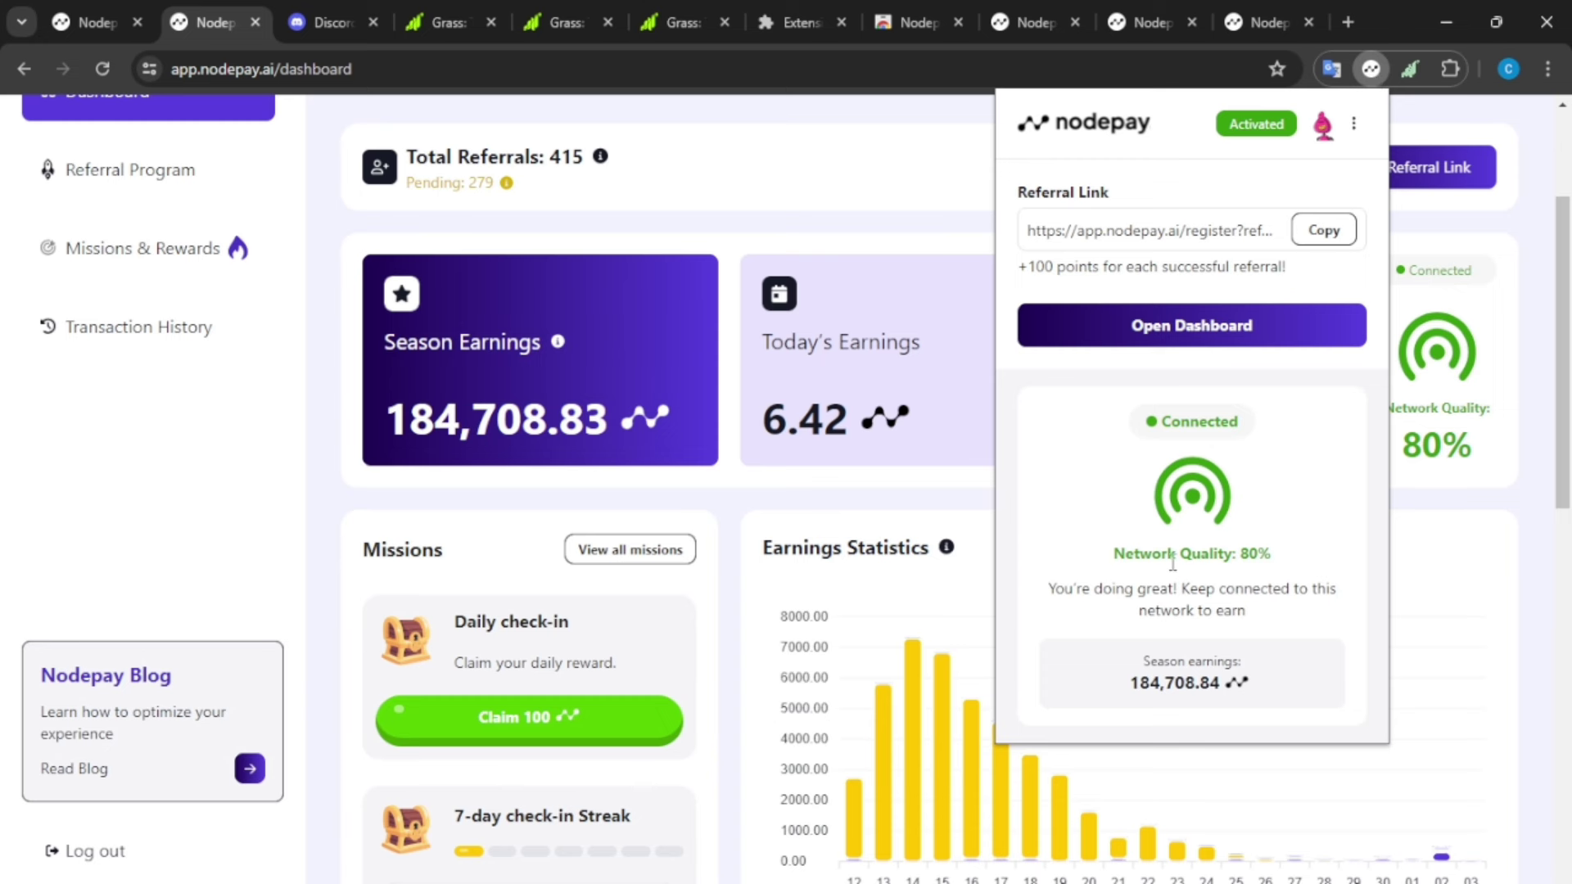
left_click_drag(1156, 420, 1244, 432)
left_click(1335, 588)
left_click(882, 415)
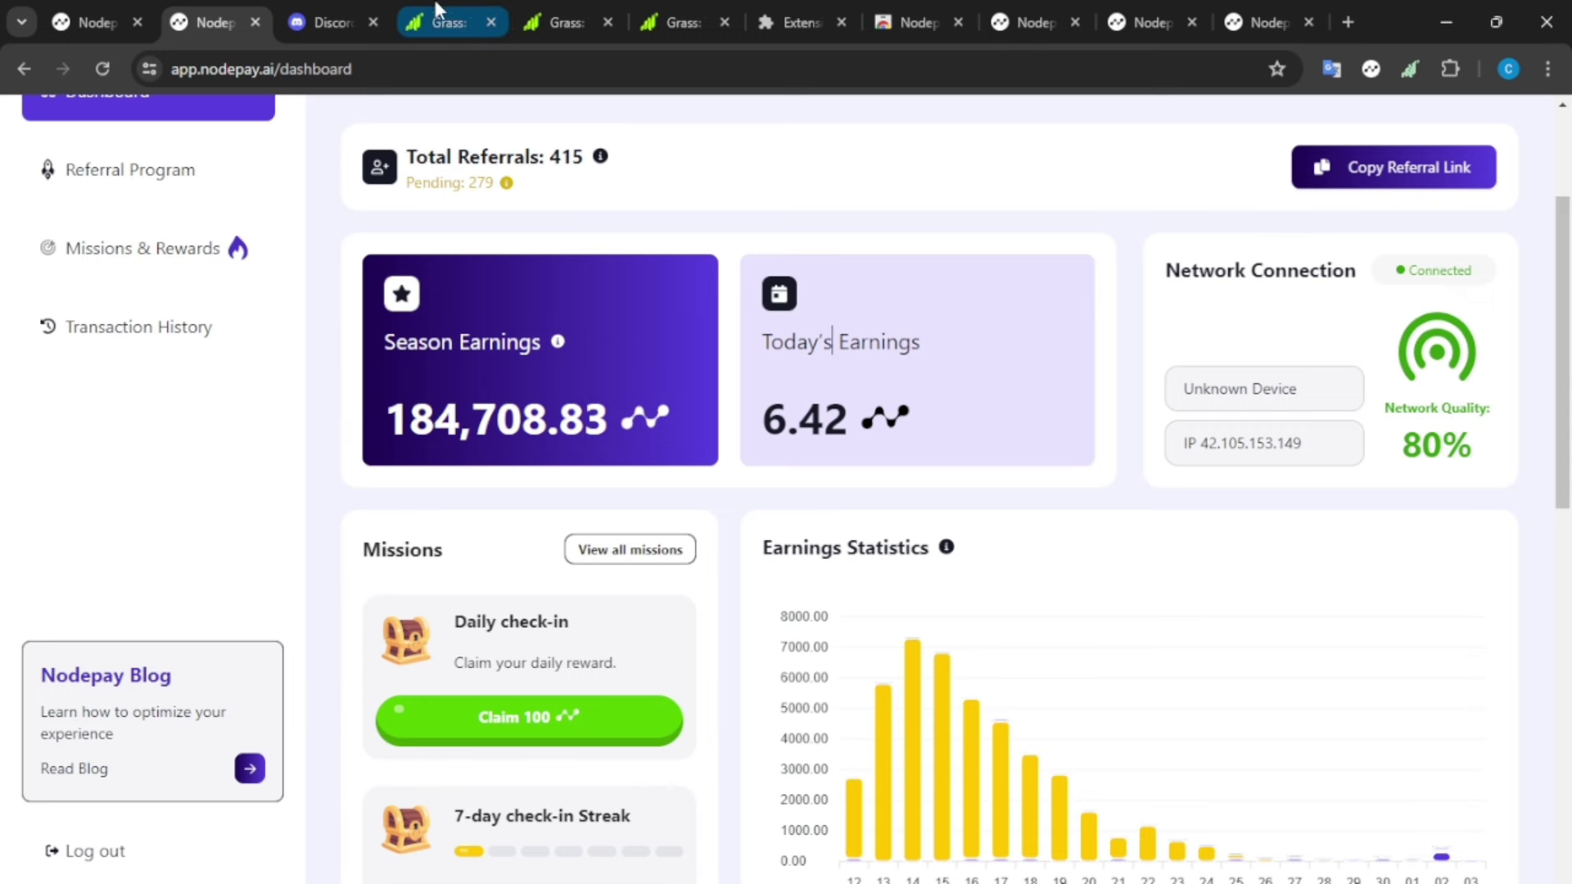
- Switch to the open Grass pages and bring up the Grass dashboard
left_click(503, 18)
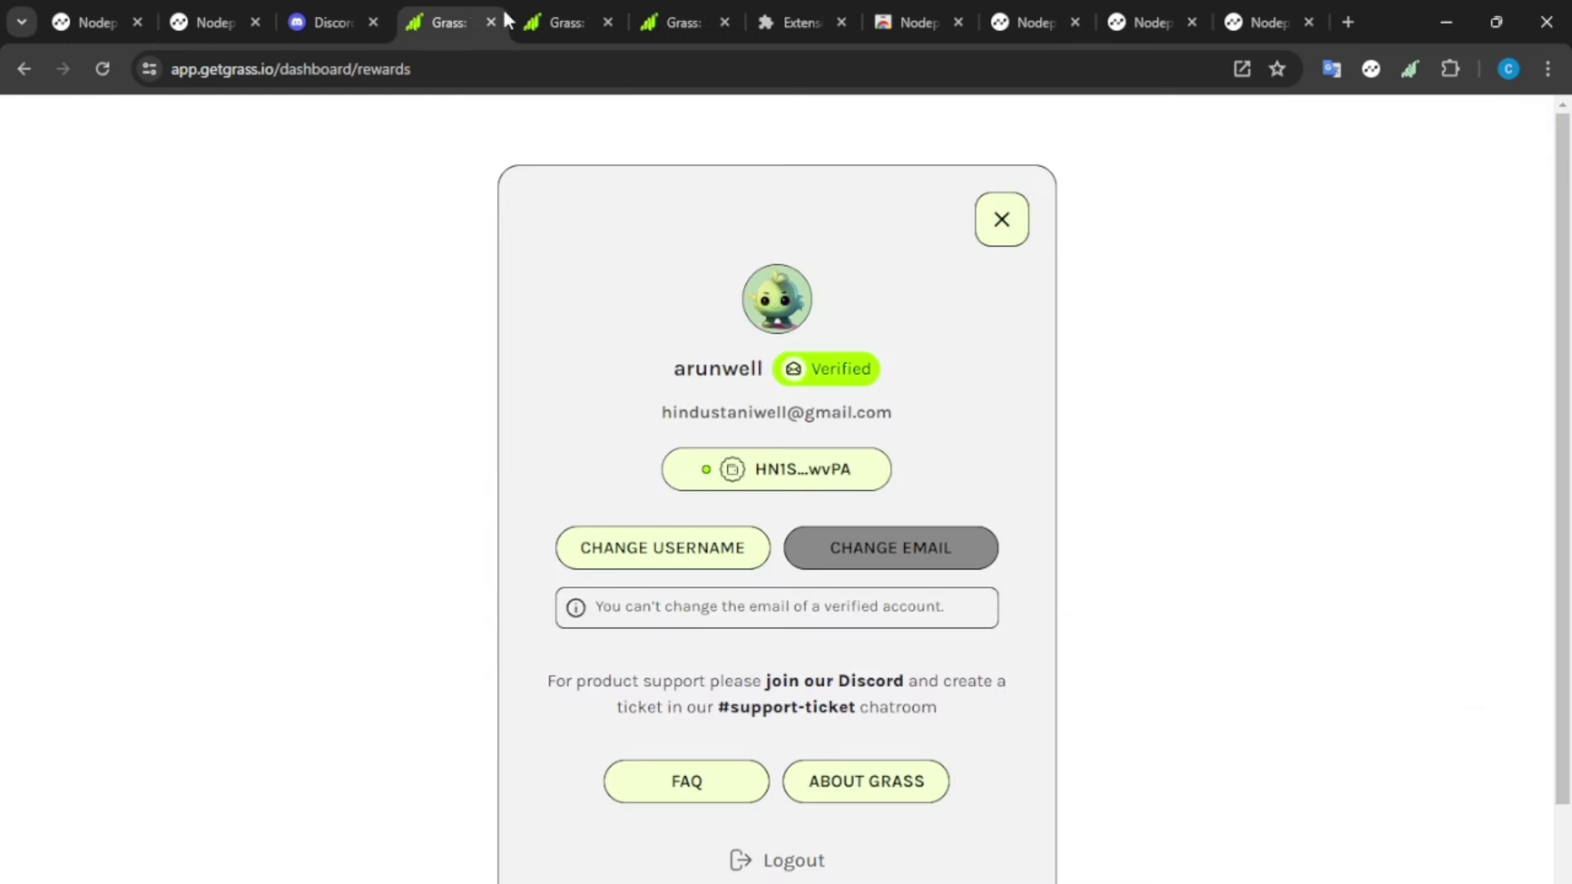
left_click(547, 3)
left_click(674, 12)
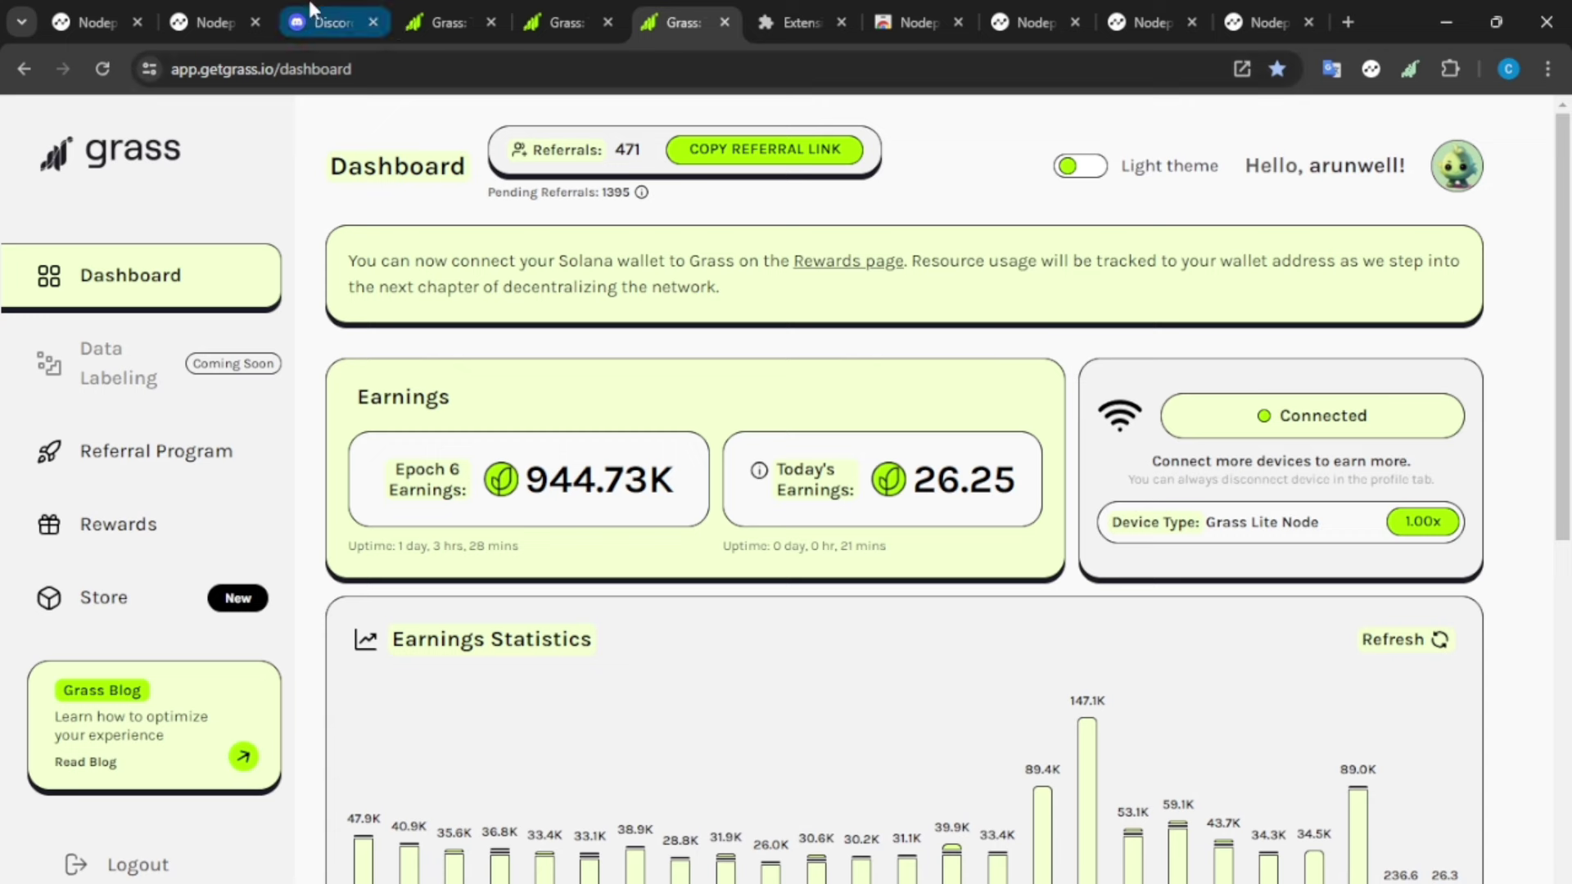
- Copy the Grass referral link from the dashboard and open it in the same browser page
left_click(443, 10)
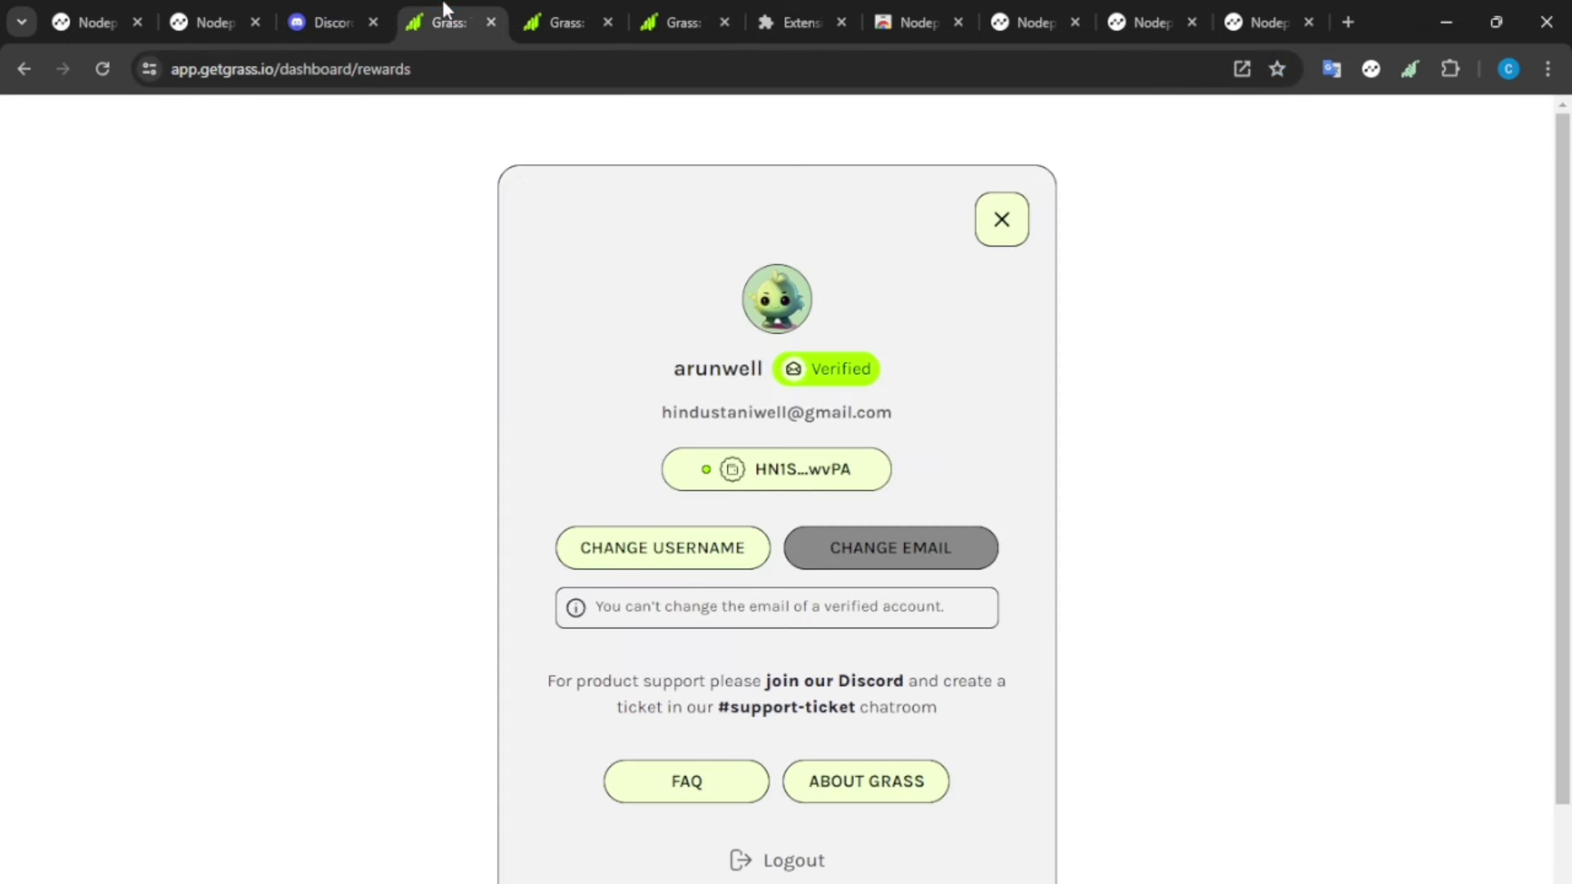
left_click(568, 13)
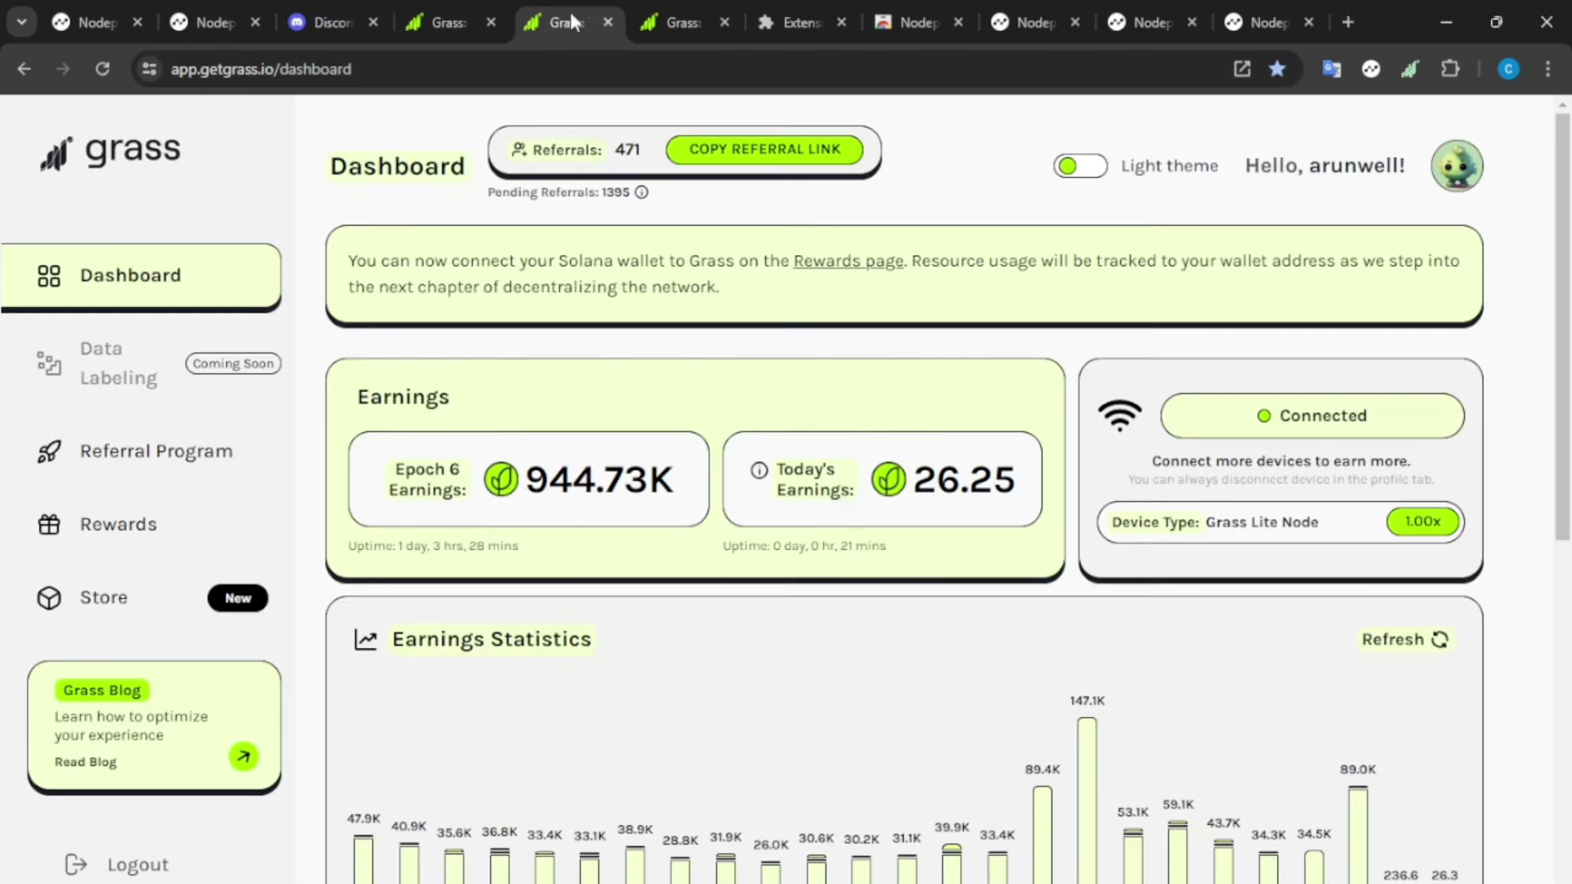
left_click(832, 164)
right_click(709, 65)
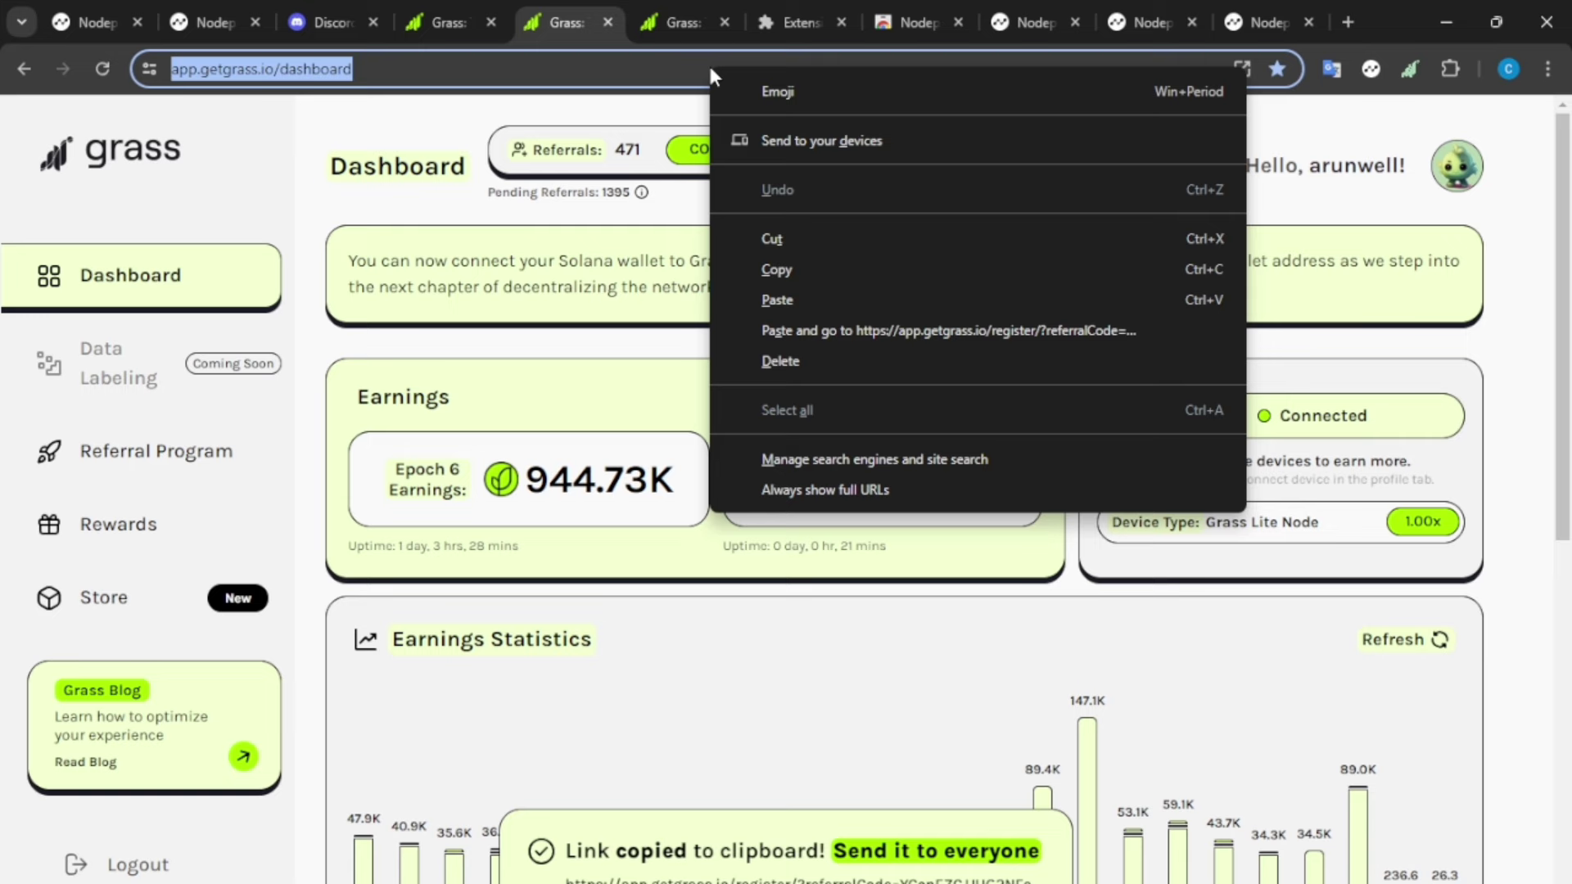
left_click(833, 288)
key("Return")
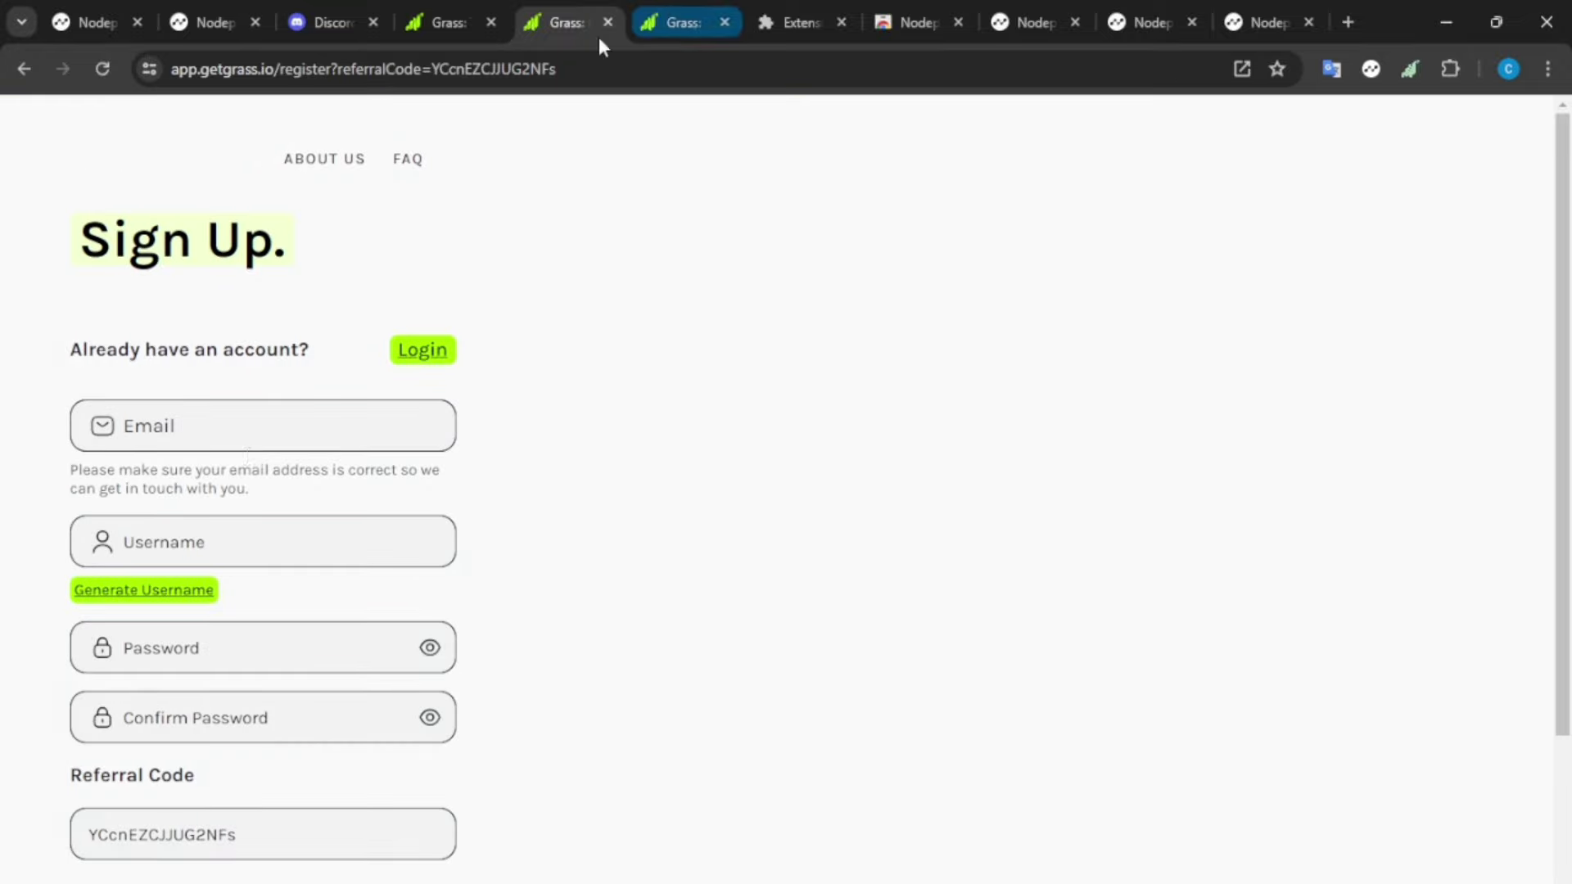
- Review the Grass sign-up form's username, password, confirm password and referral code fields
scroll(231, 410, "down", 3)
left_click(199, 332)
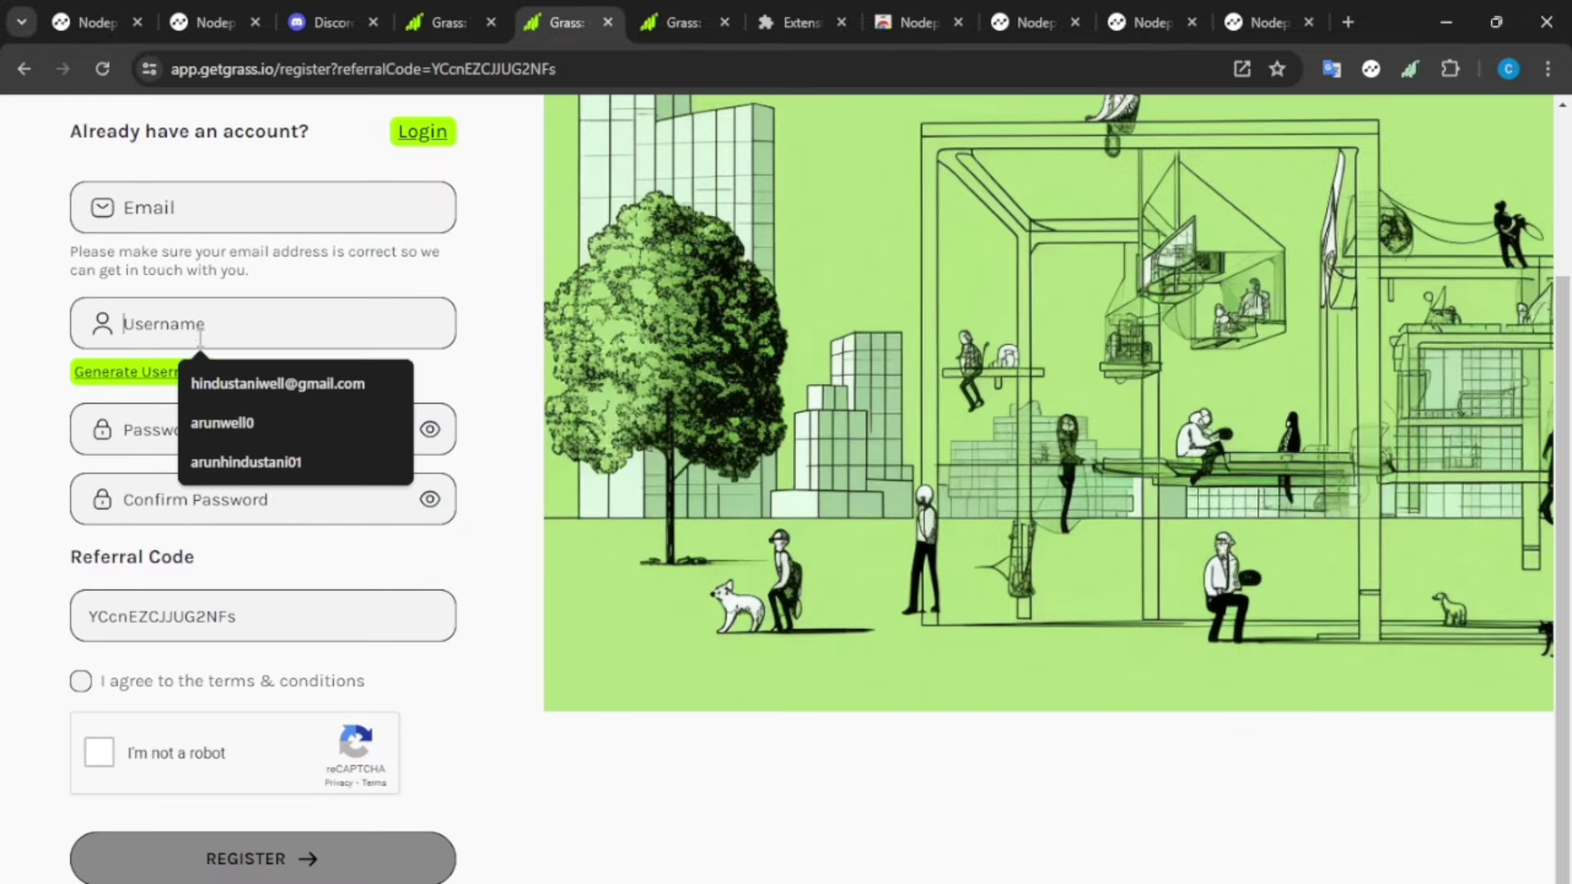
left_click(144, 437)
left_click(162, 514)
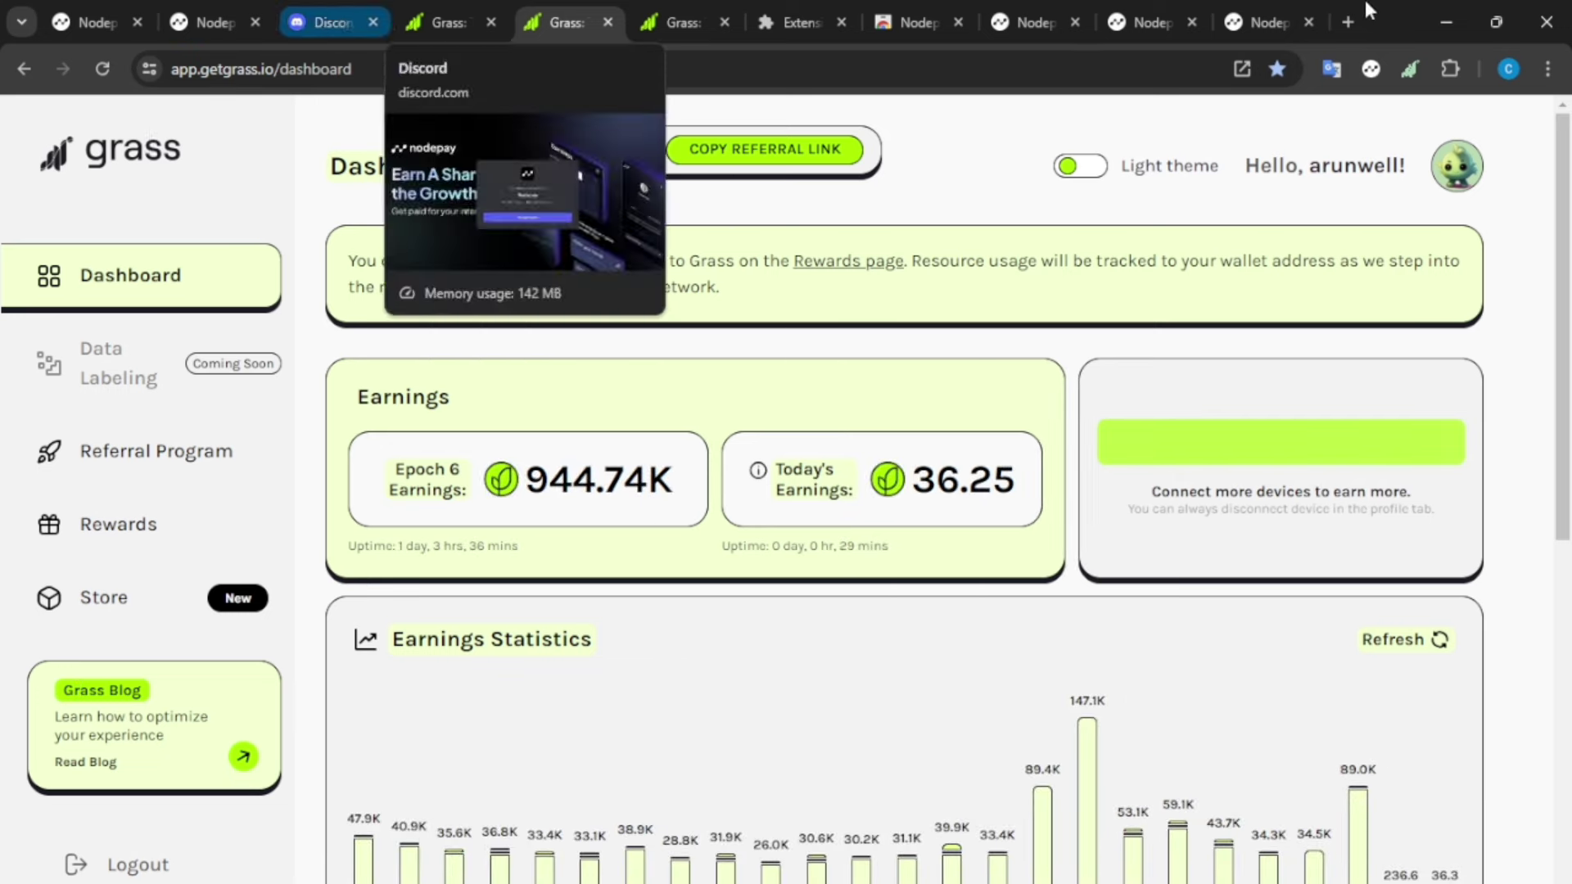
- Look through the browser's installed extensions, including the Grass Extension, and close the list
left_click(1443, 71)
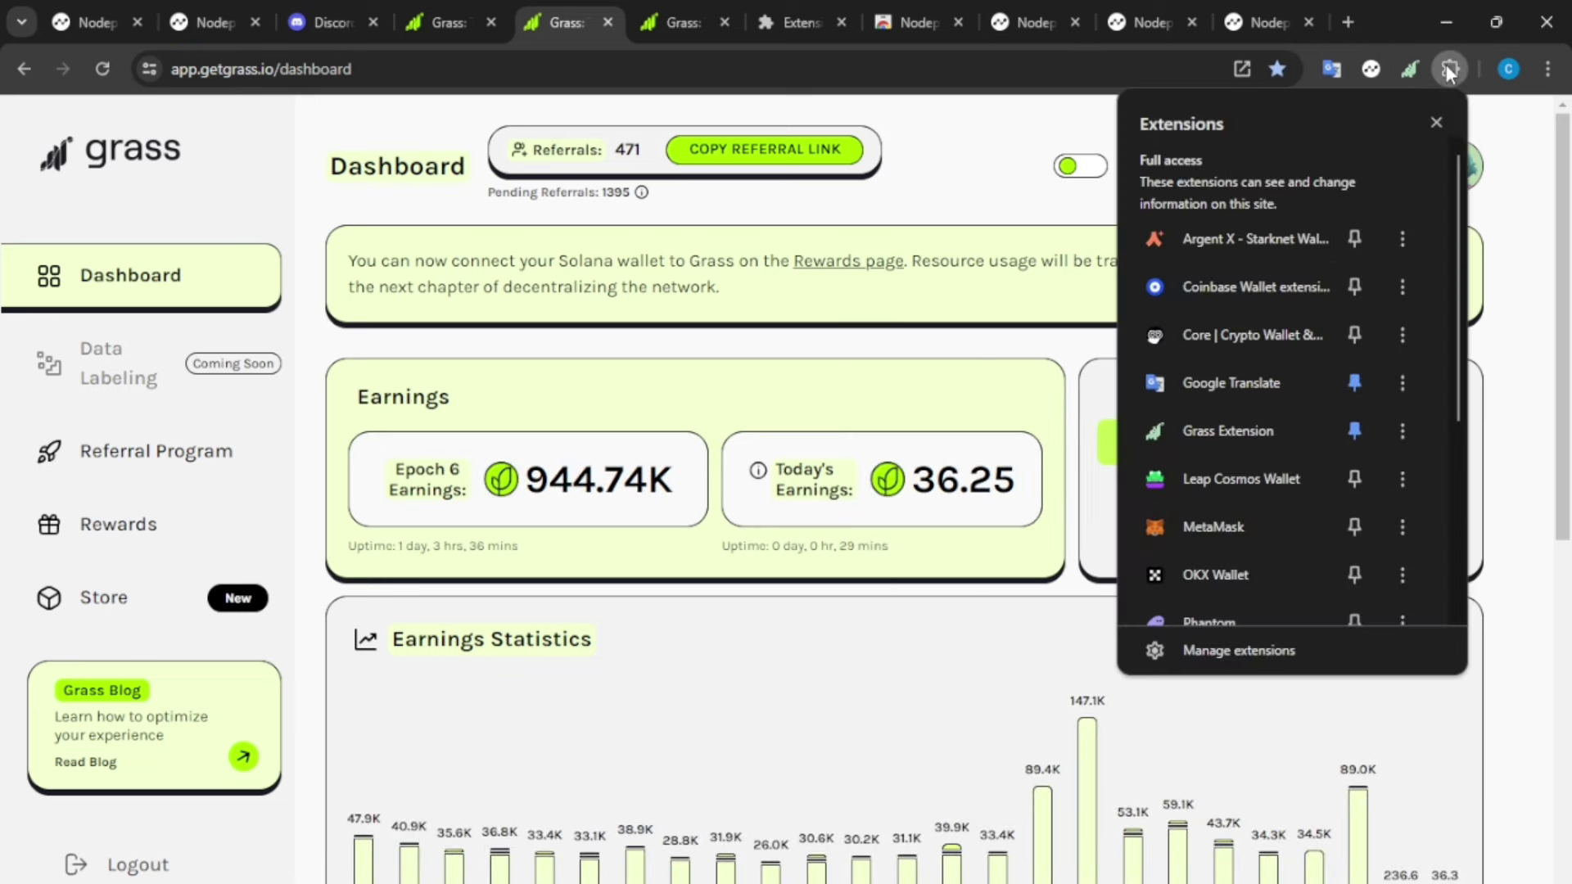
scroll(1254, 623, "down", 1)
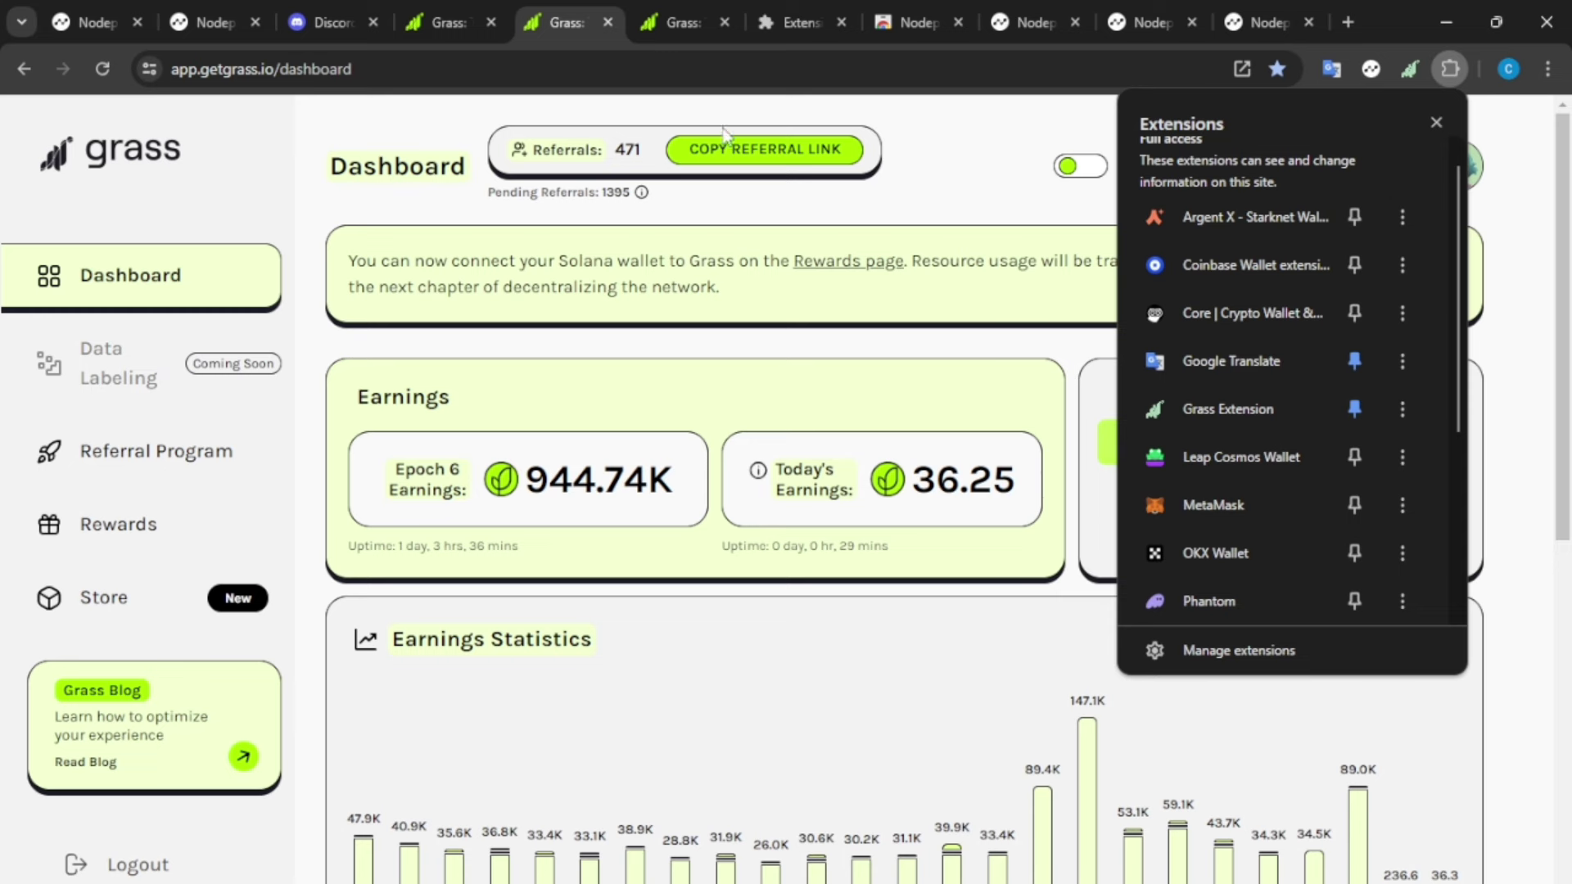
left_click(738, 208)
- Switch to the open Nodepay dashboard and bring up its Missions & Rewards page
left_click(215, 23)
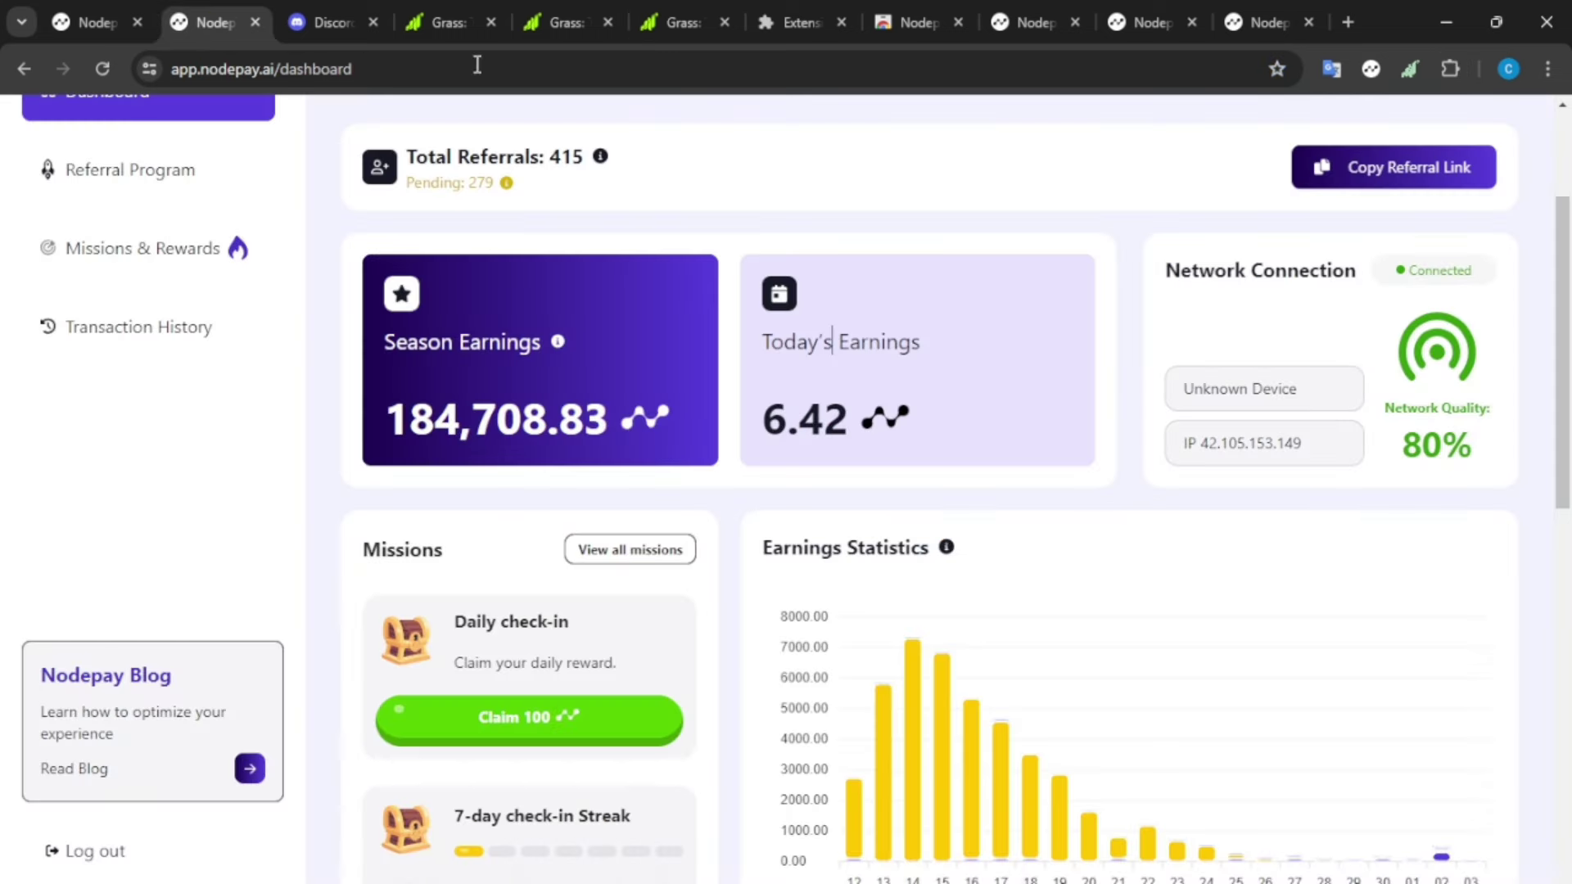
scroll(491, 311, "up", 3)
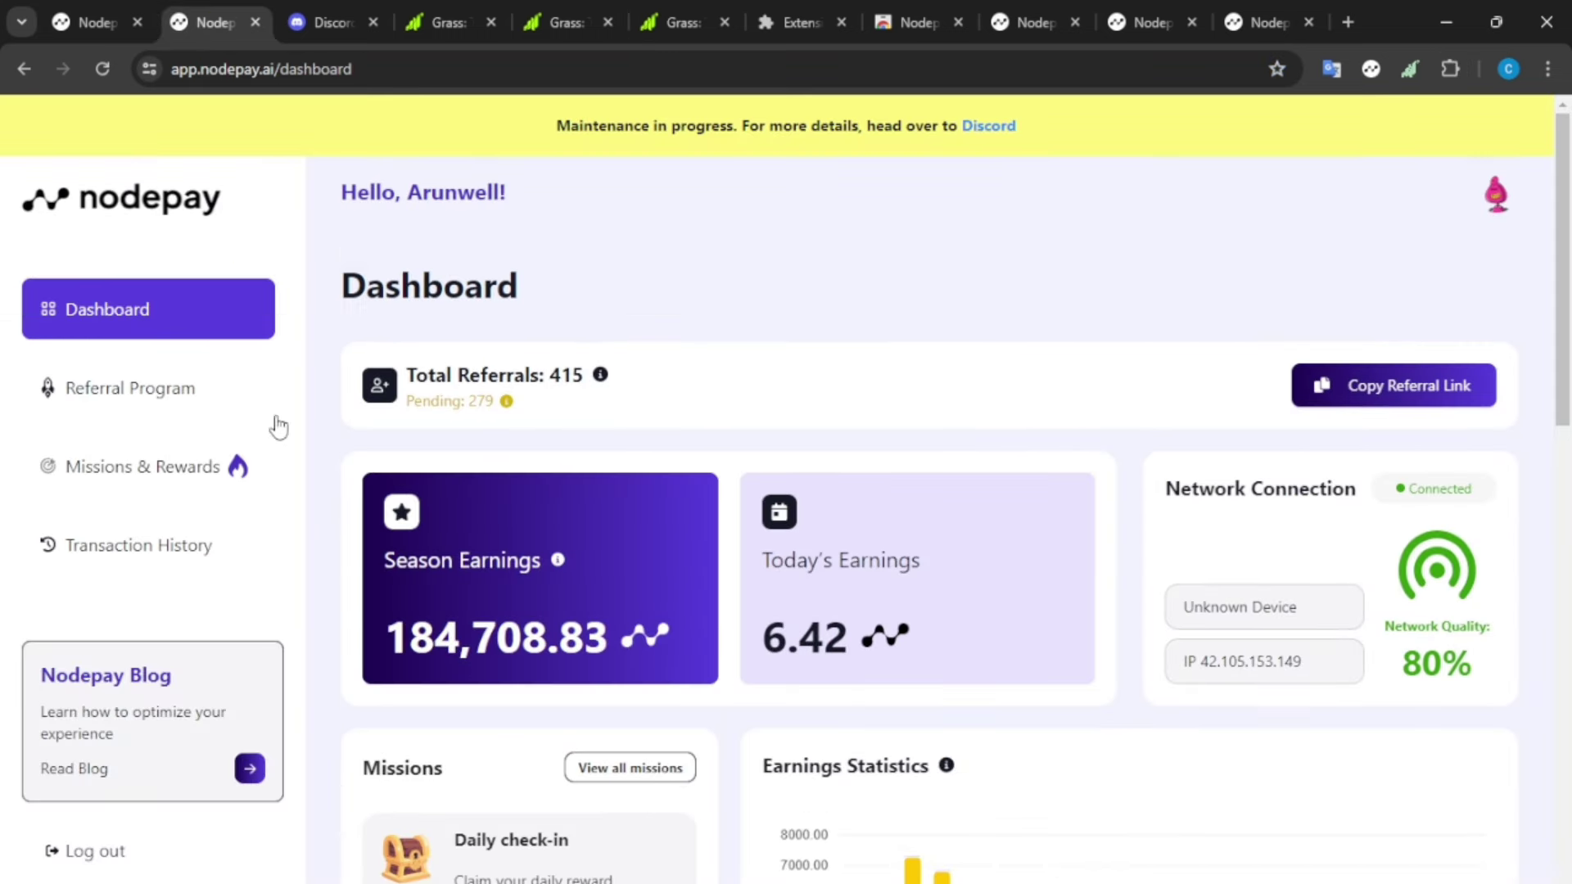
left_click(165, 465)
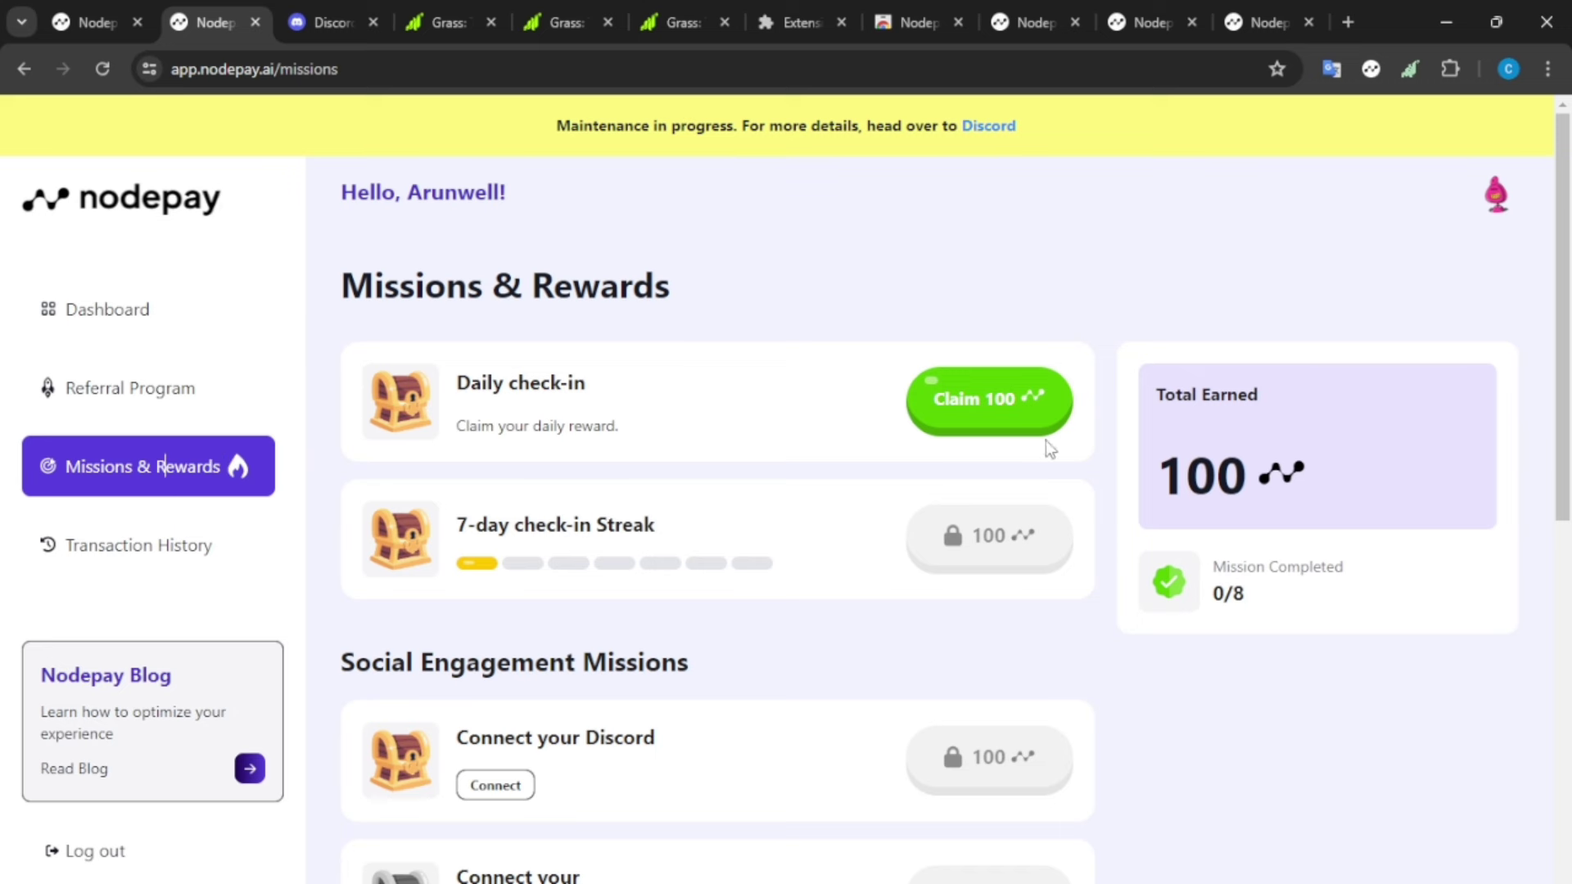
- Examine the 7-day check-in streak and daily check-in missions
scroll(745, 327, "down", 1)
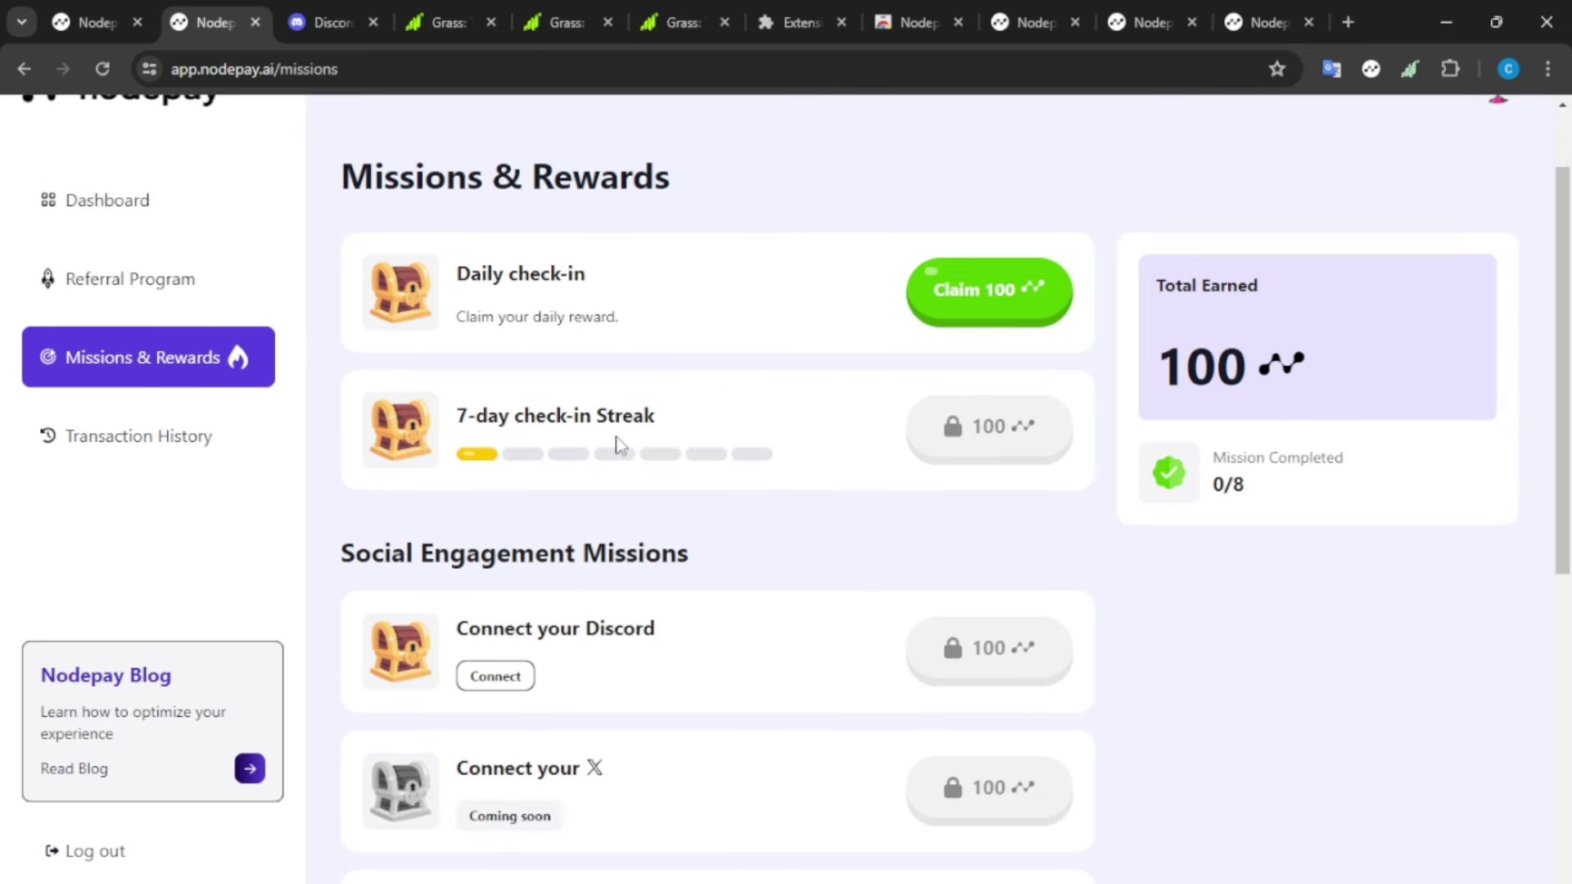
left_click_drag(458, 412, 667, 413)
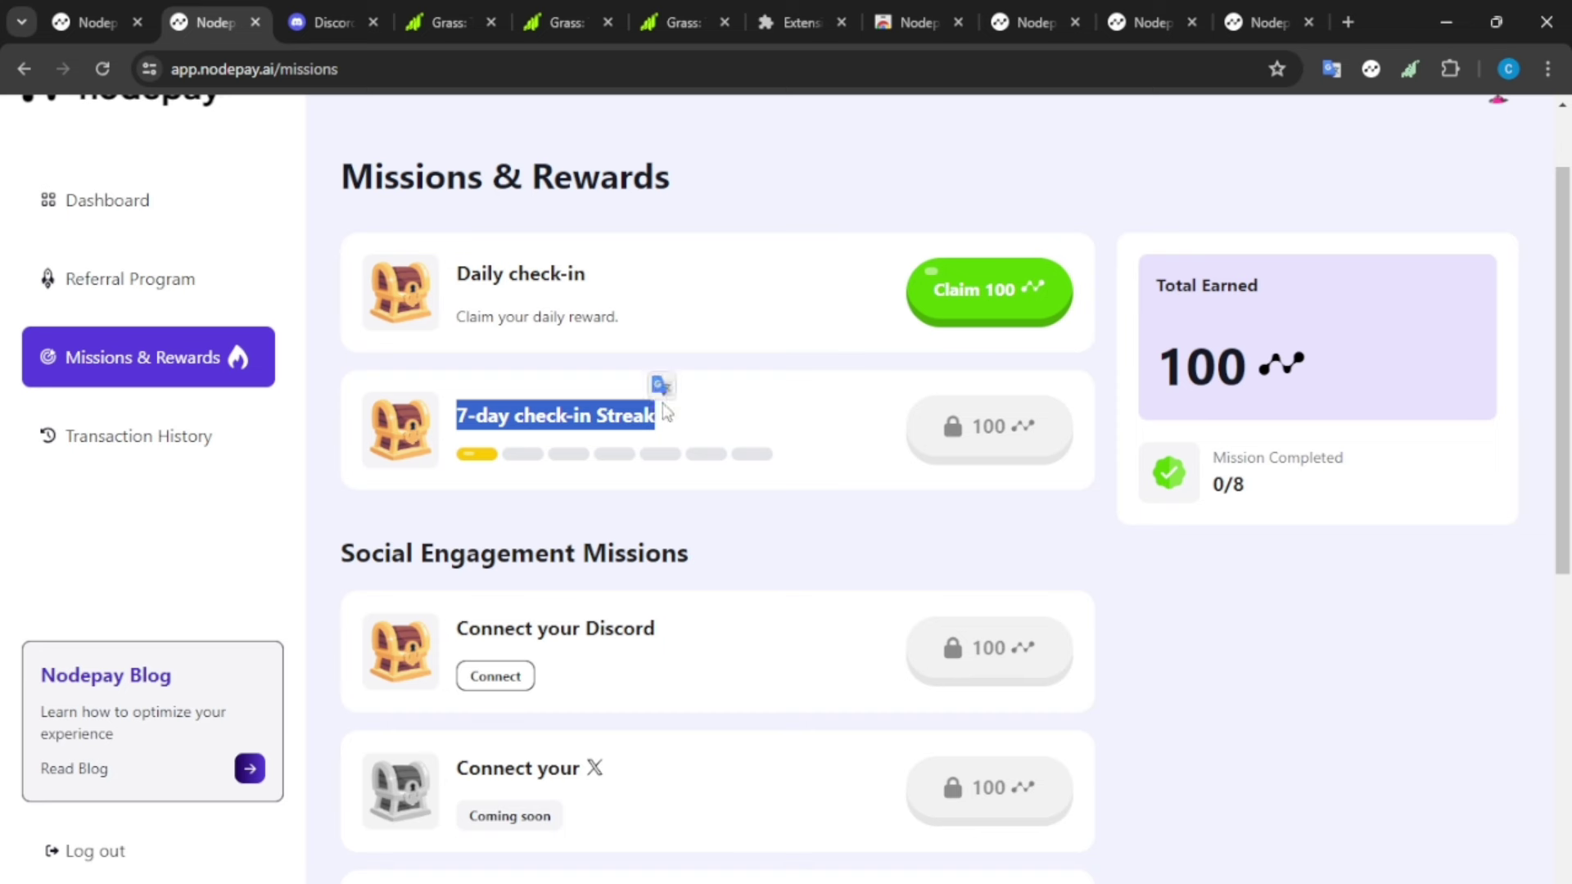
left_click(679, 416)
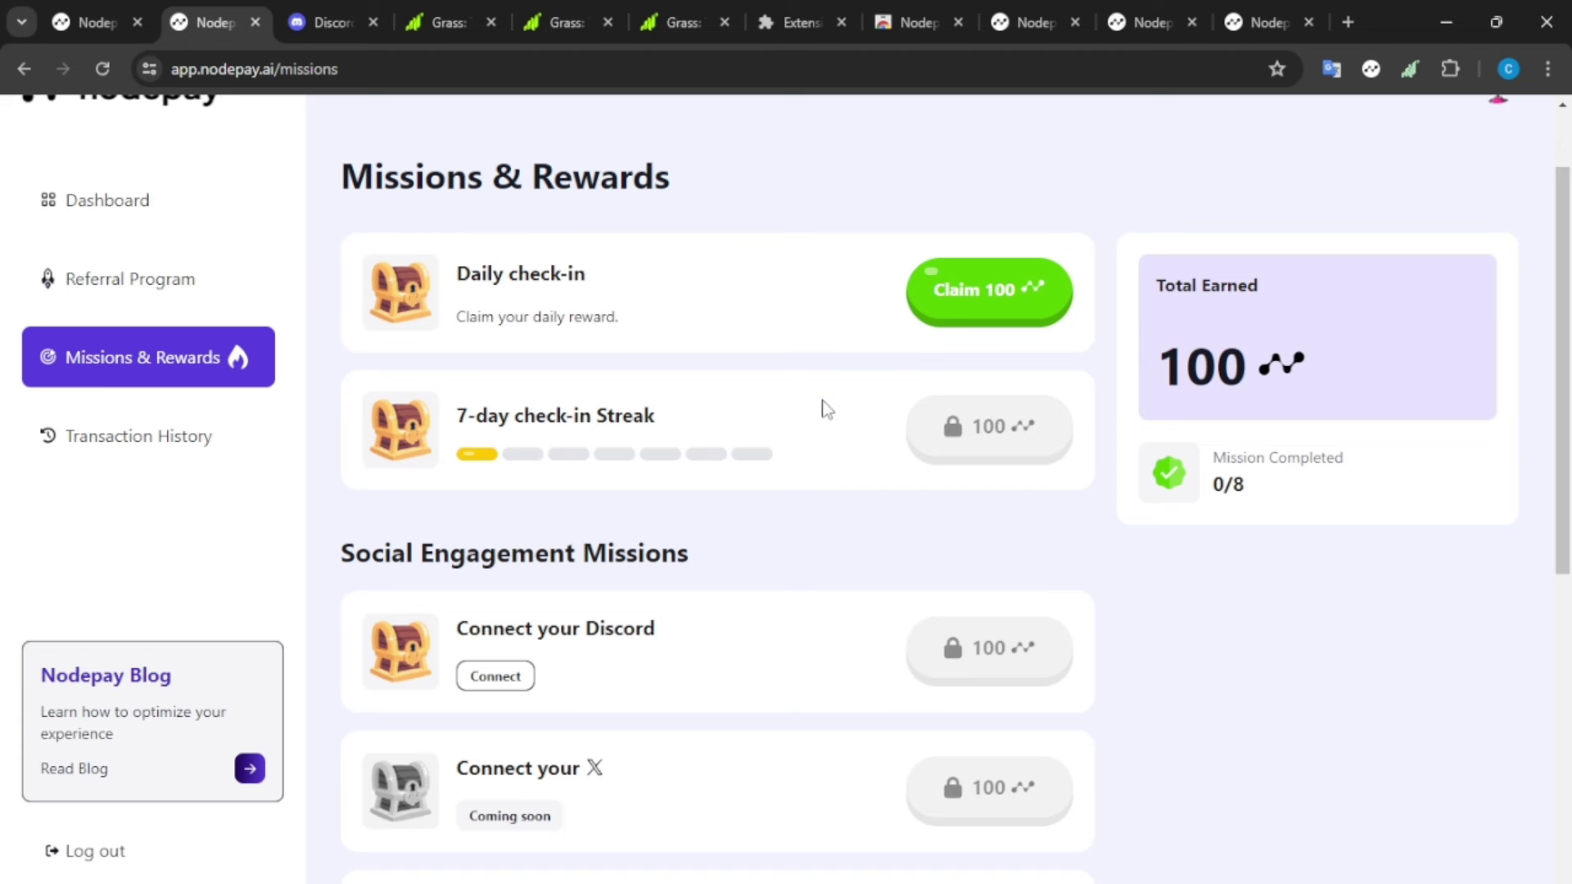
scroll(934, 460, "up", 1)
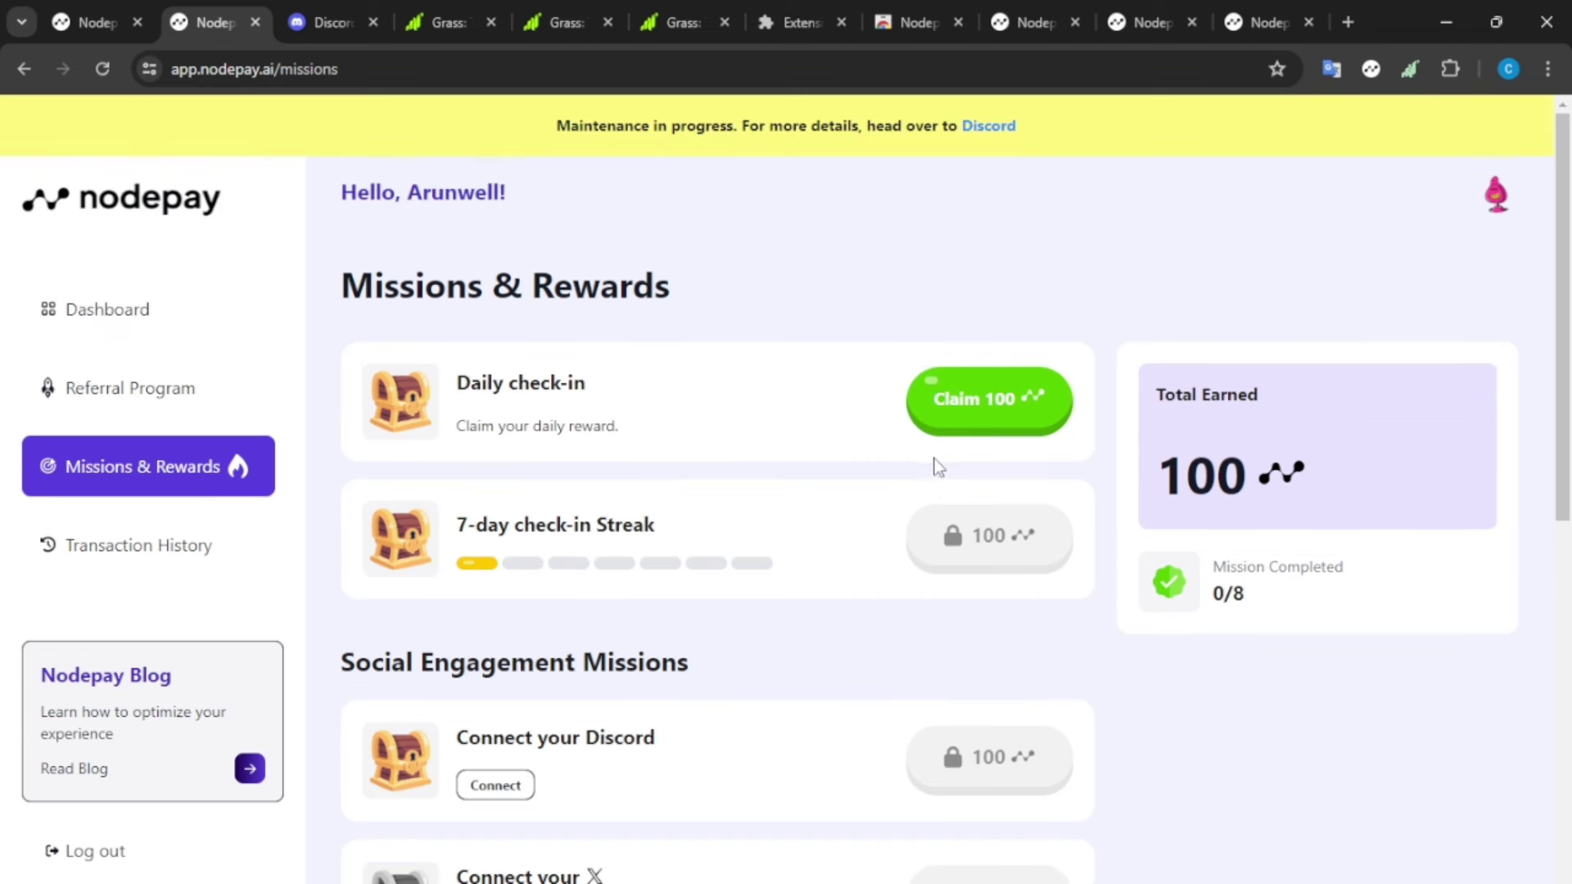
- Claim the 100-point daily check-in reward and dismiss the reward message
scroll(939, 509, "down", 2)
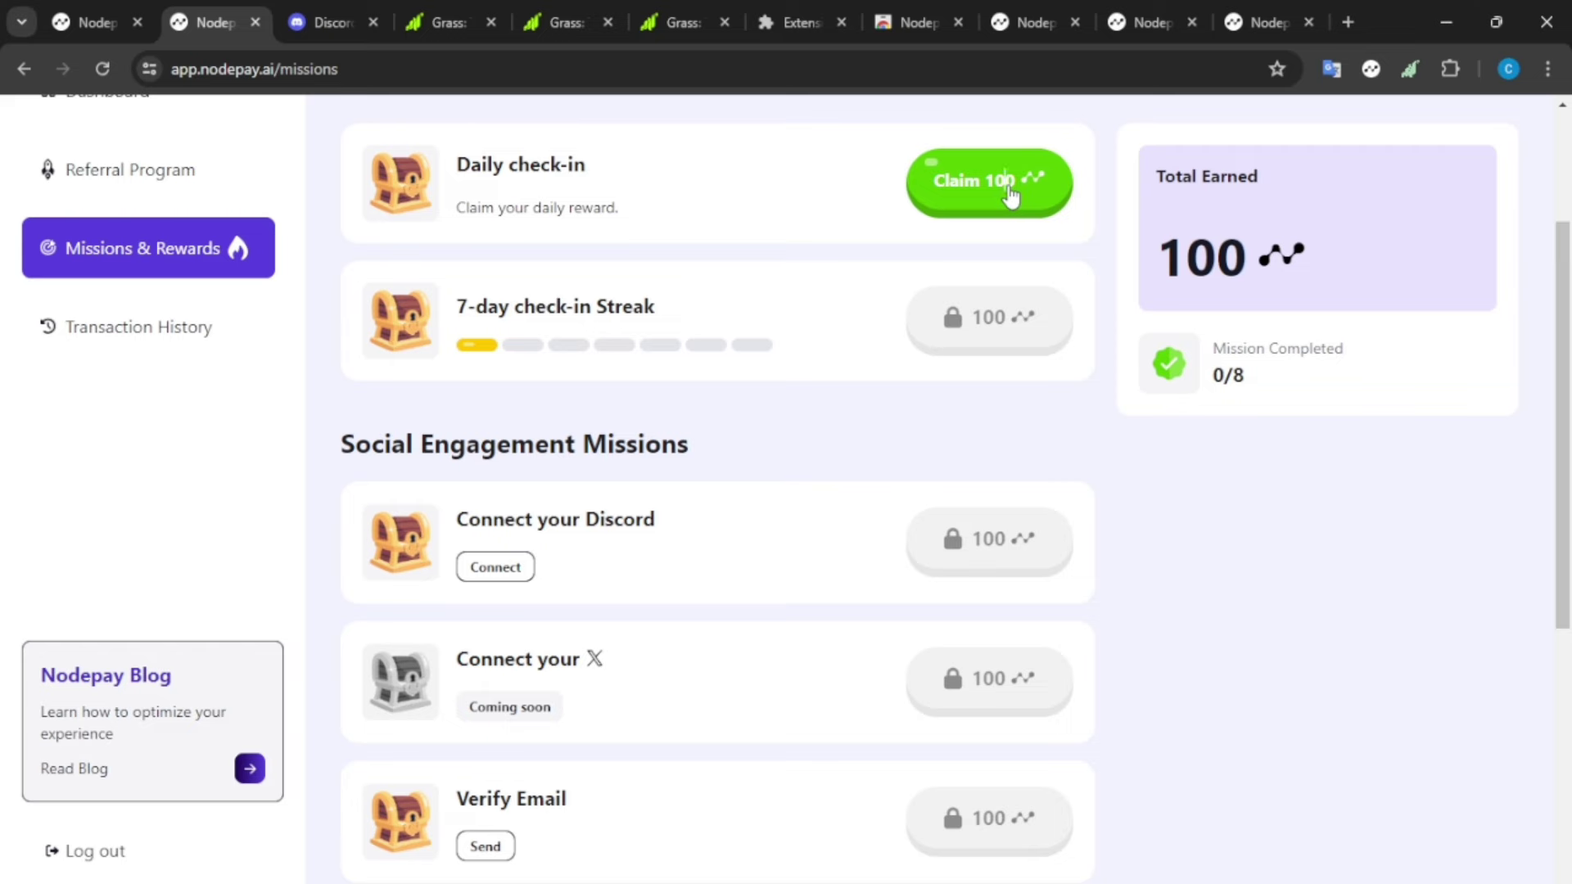
left_click(951, 205)
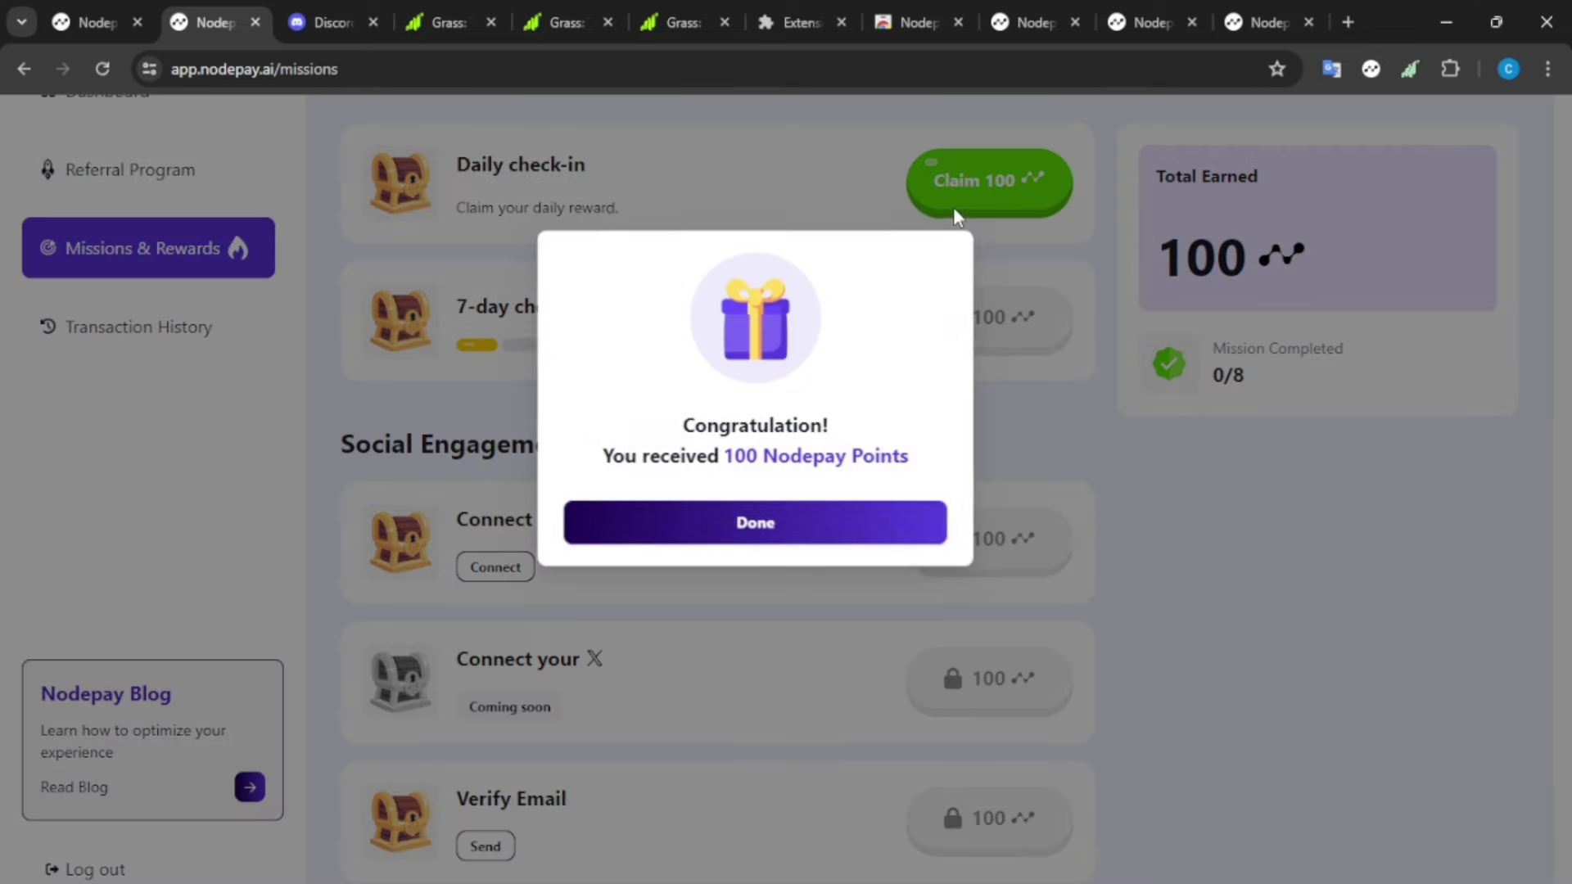
left_click(758, 524)
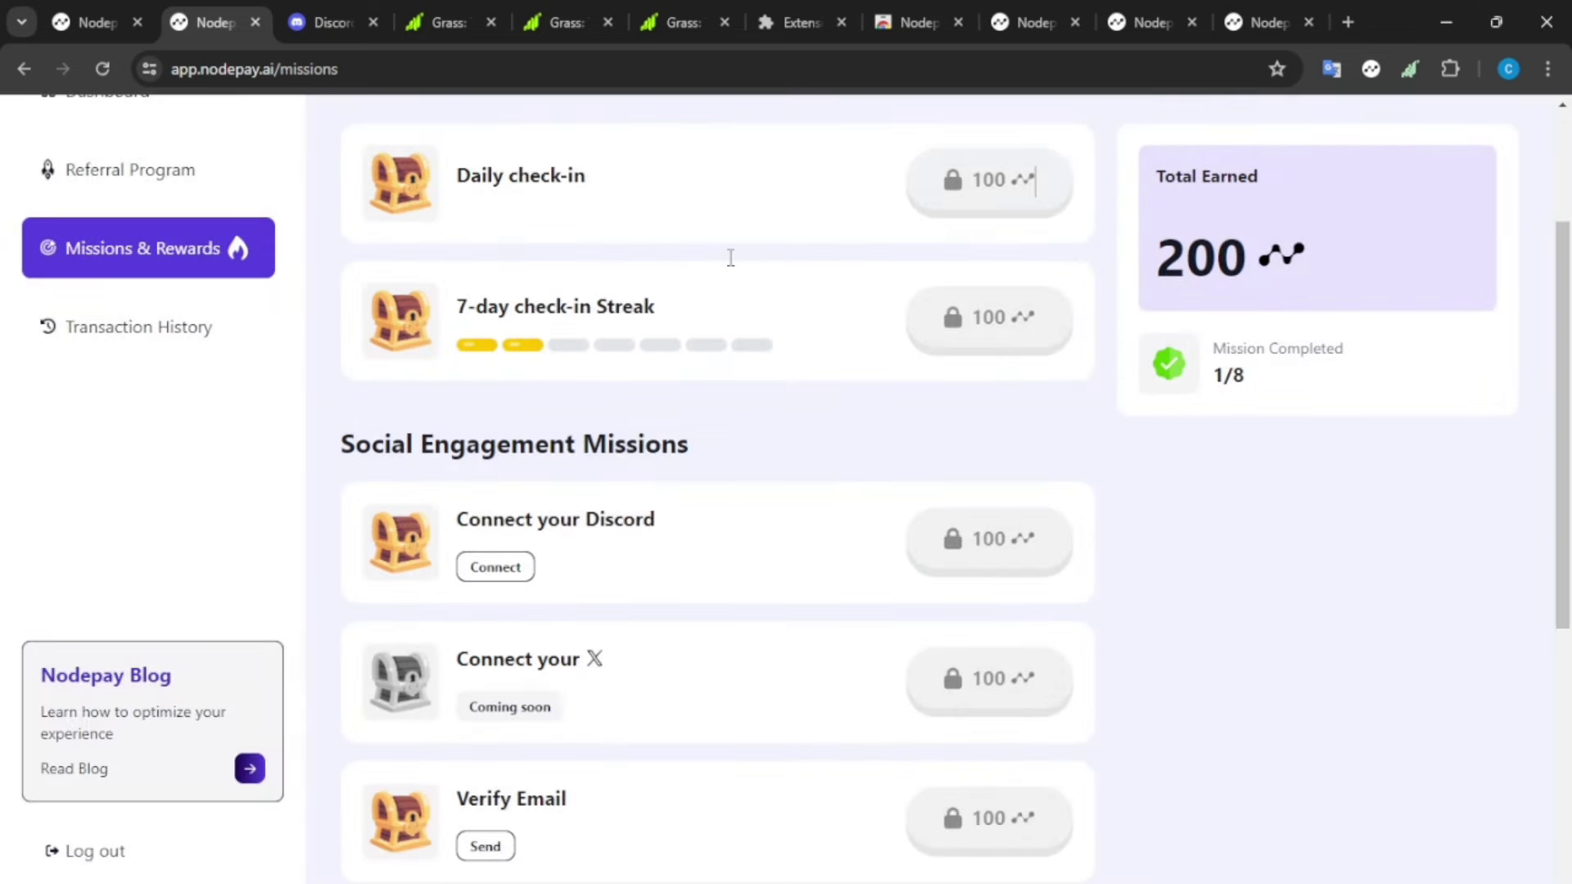
- Review the Social Engagement Missions, including the Discord connection, email verification and the points offered for them
scroll(1162, 445, "down", 1)
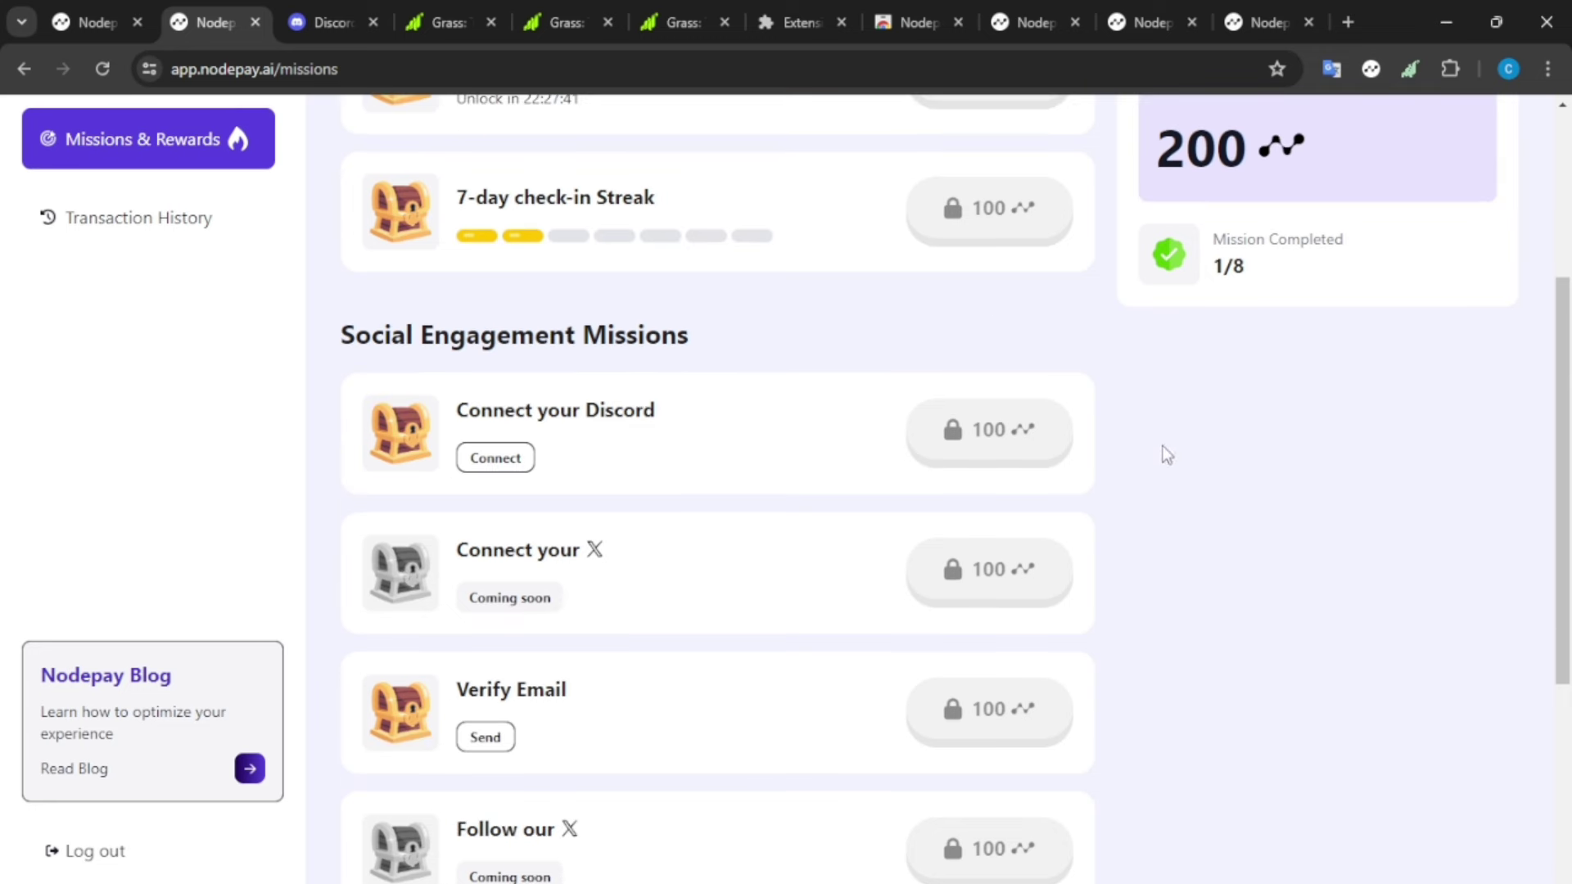
scroll(483, 374, "down", 1)
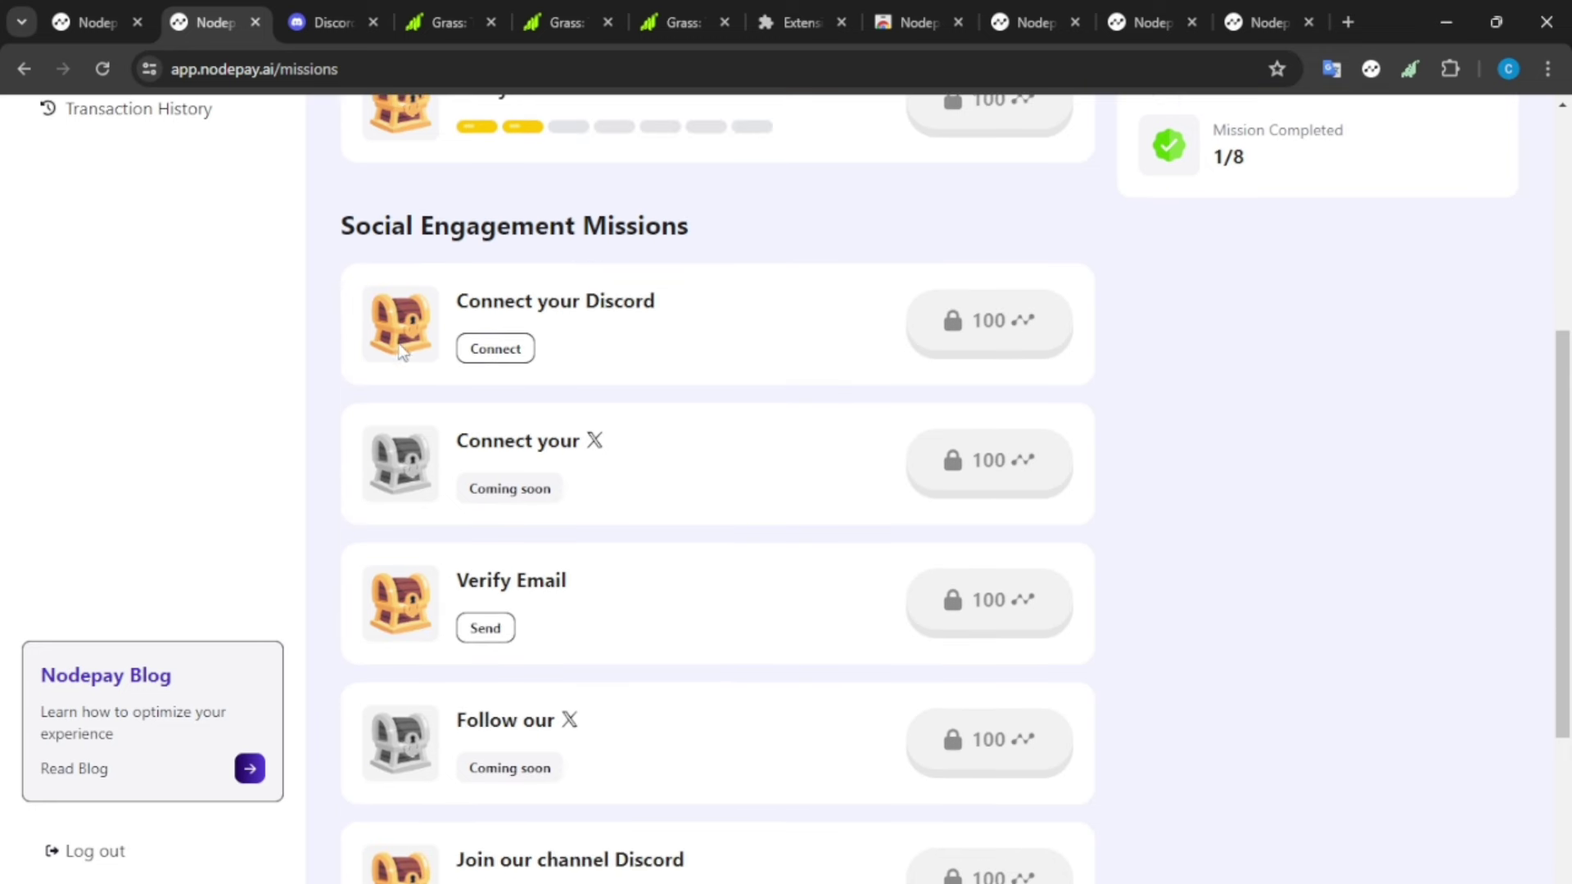
scroll(446, 462, "down", 2)
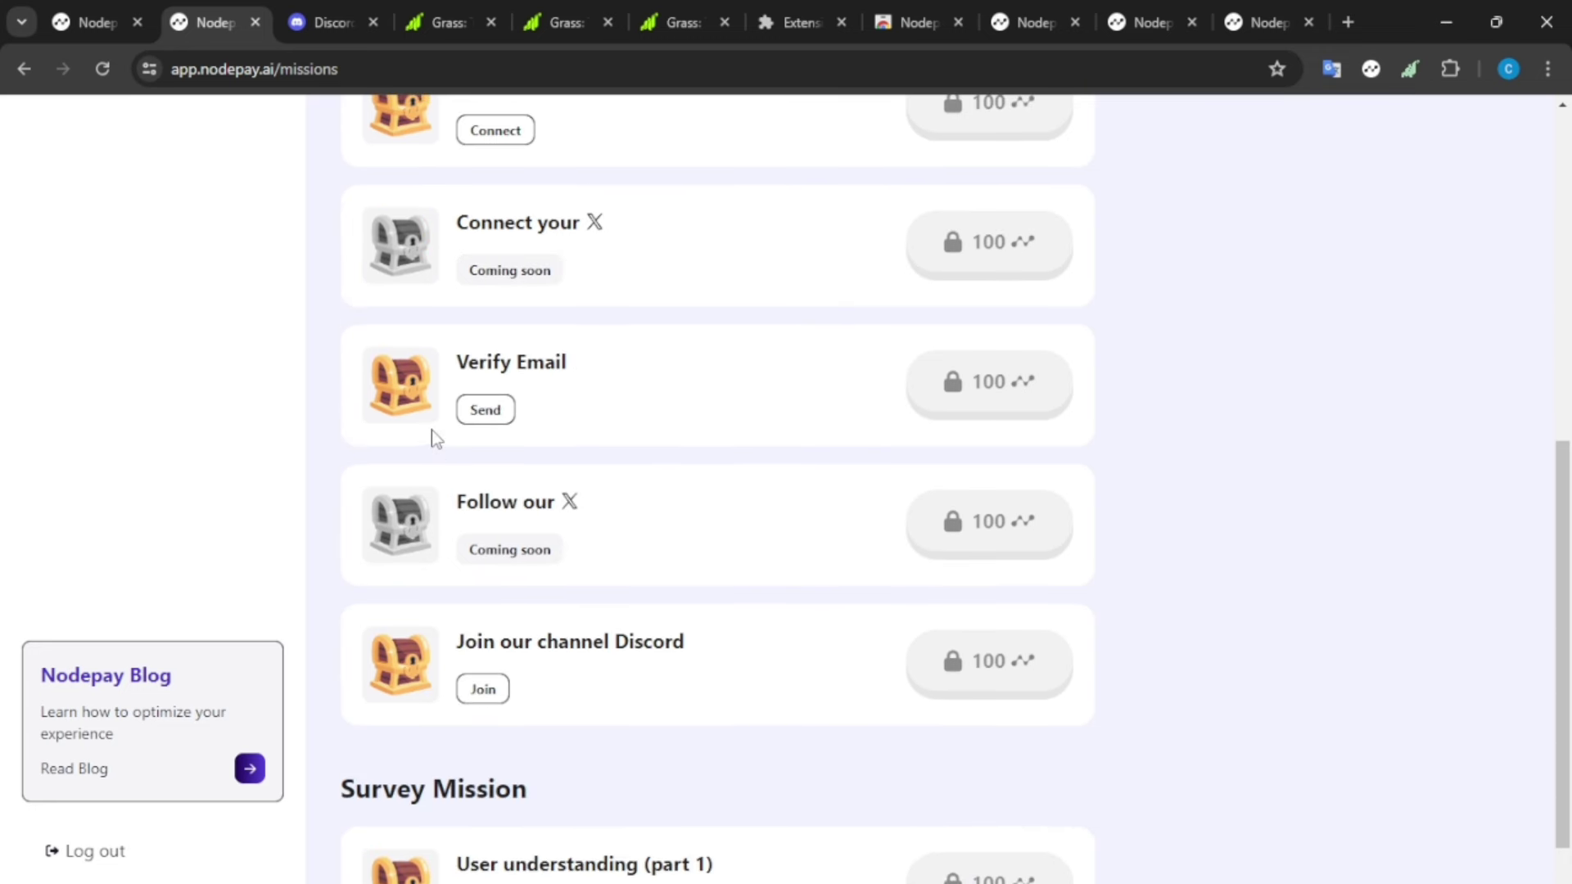
scroll(431, 434, "up", 2)
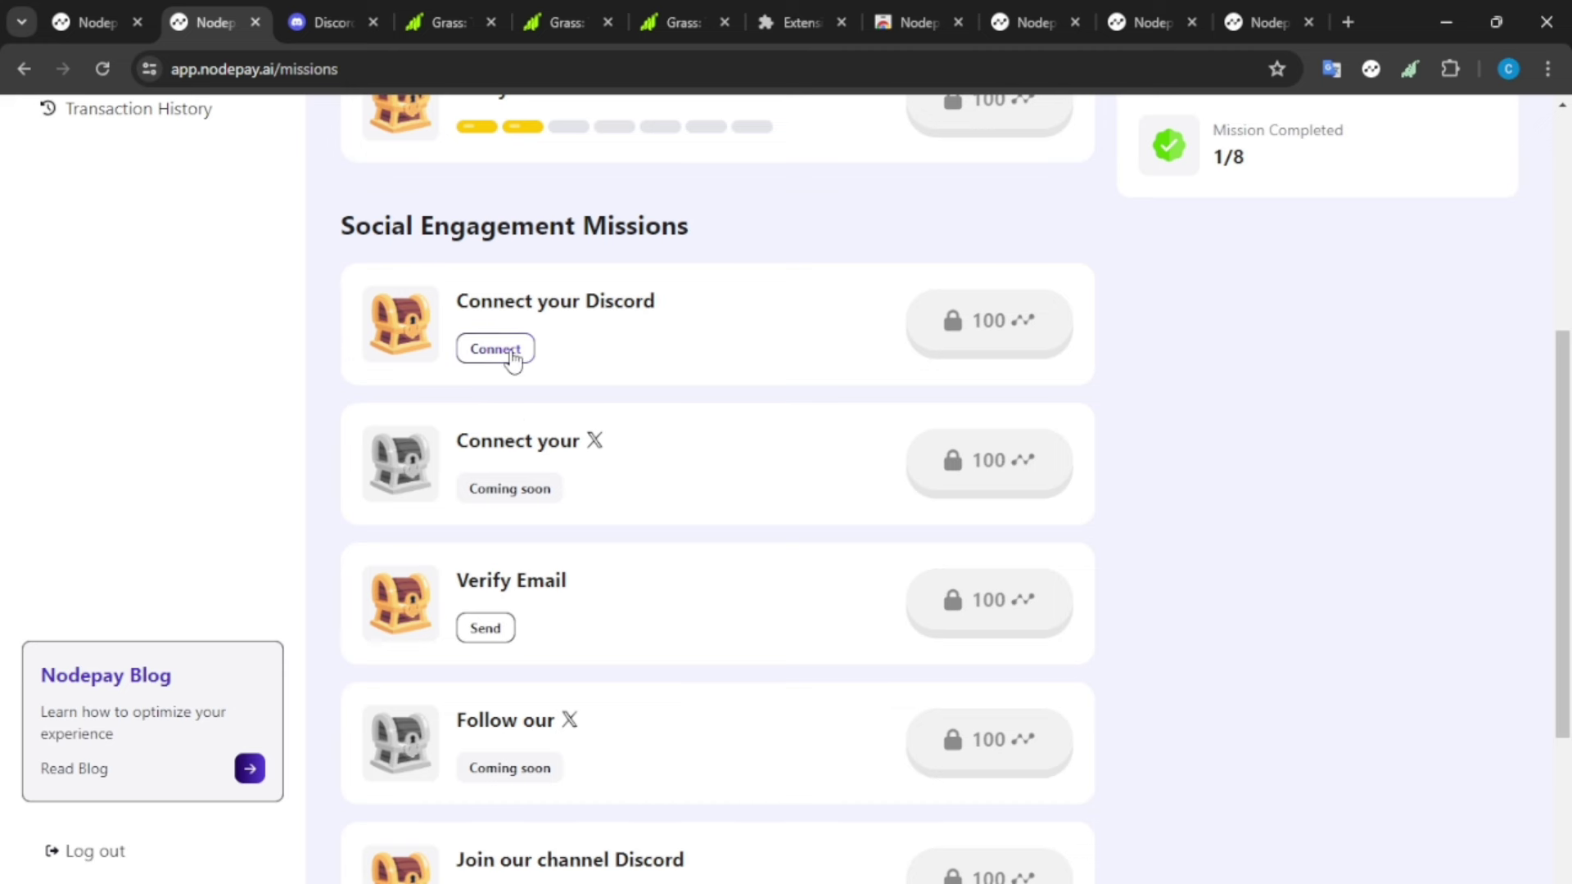
left_click_drag(940, 321, 1118, 346)
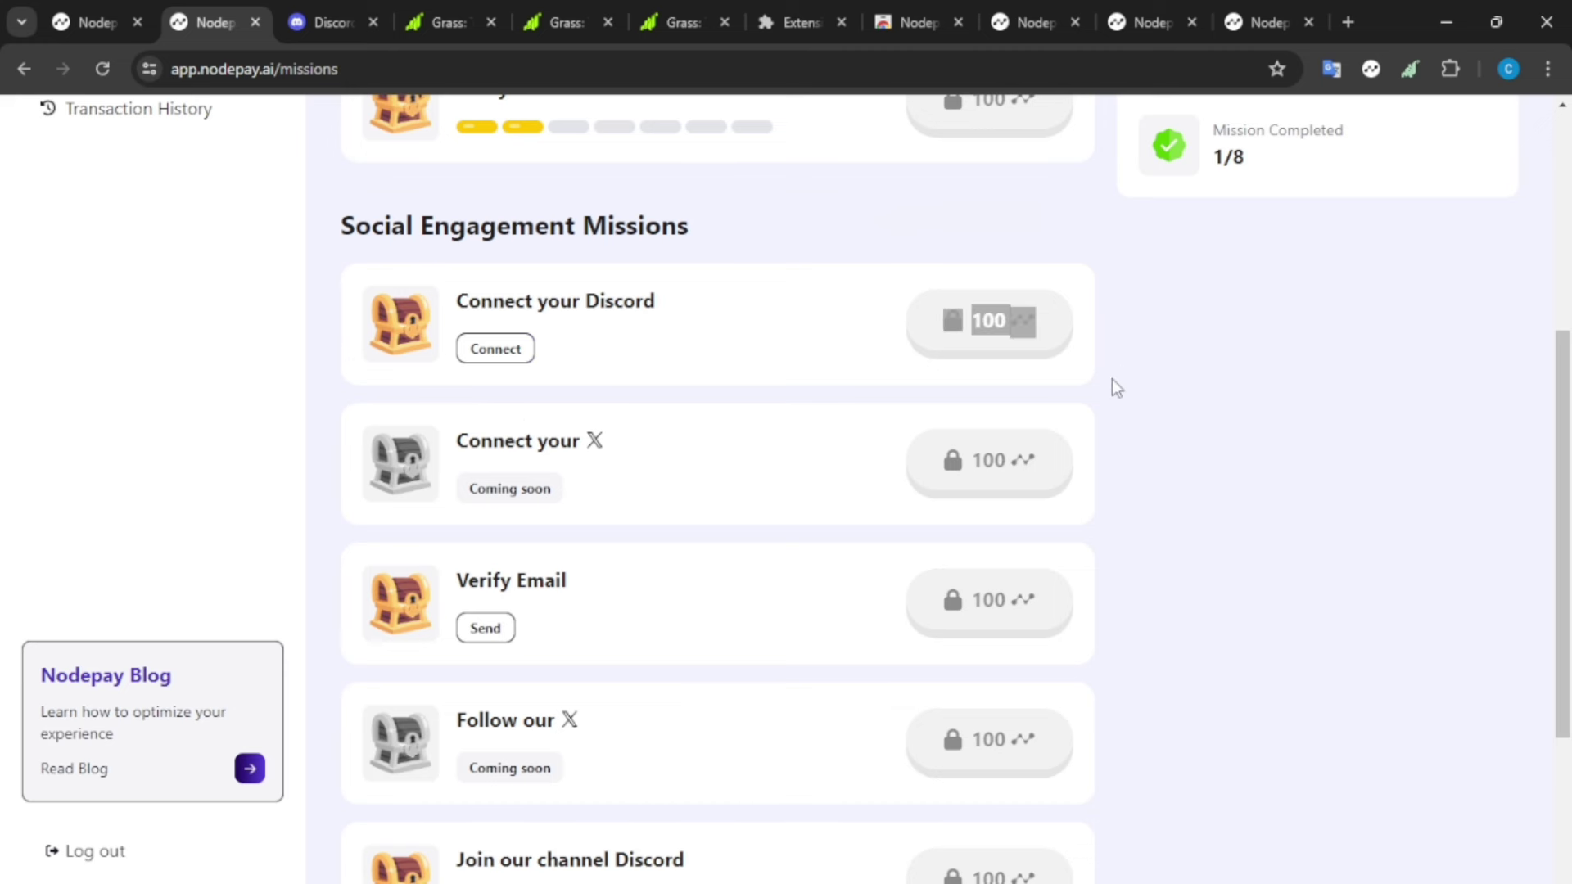
- View the questions of the User understanding (part 1) survey mission and close the survey without answering
scroll(1111, 380, "down", 3)
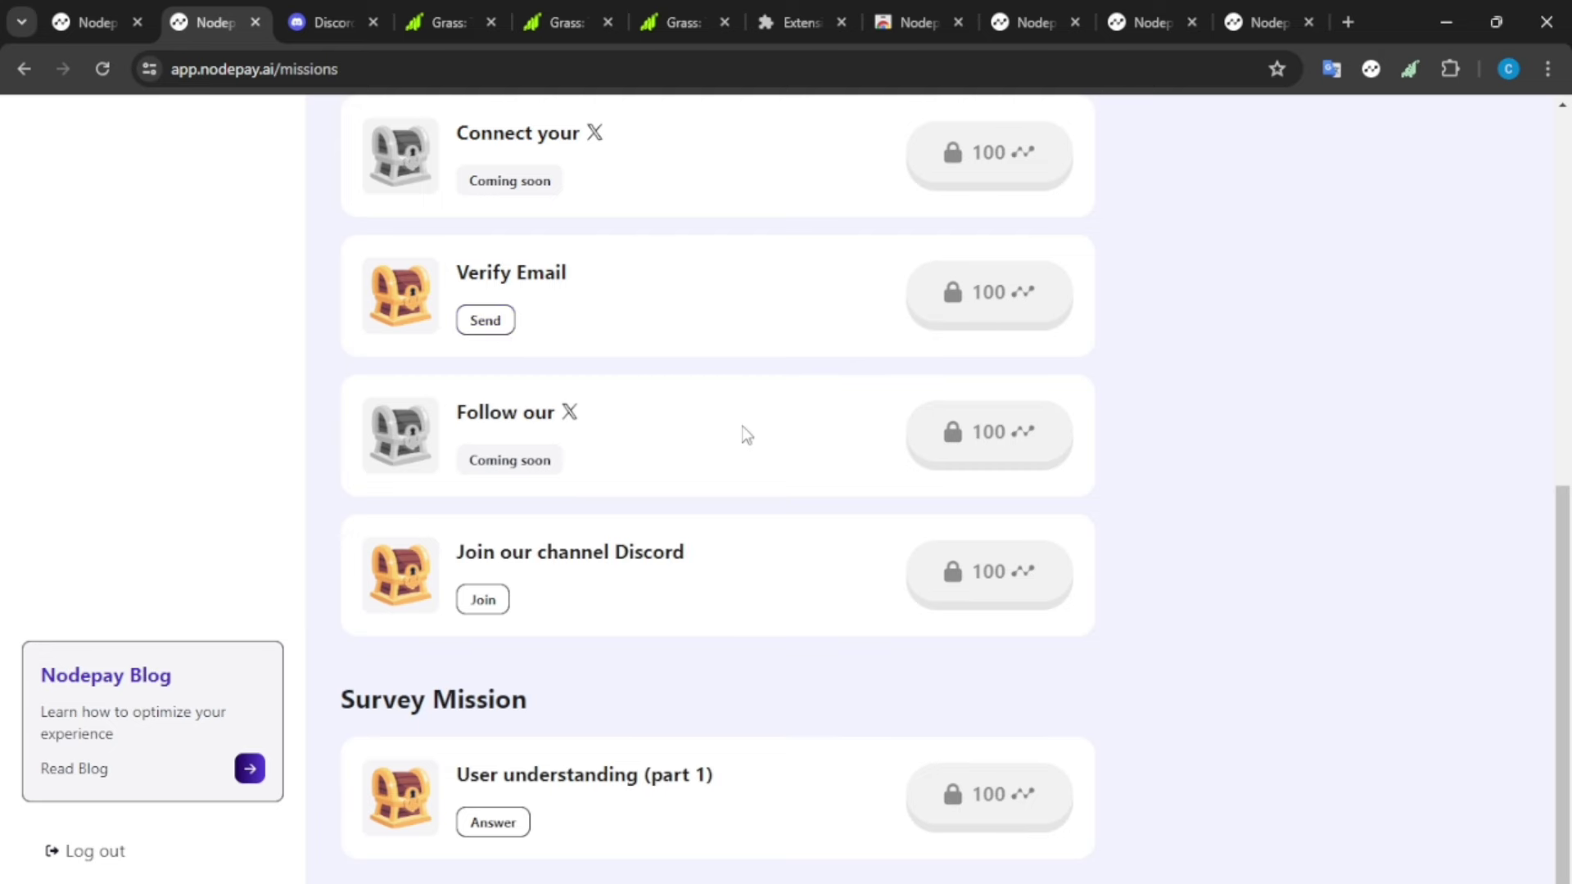
left_click(491, 824)
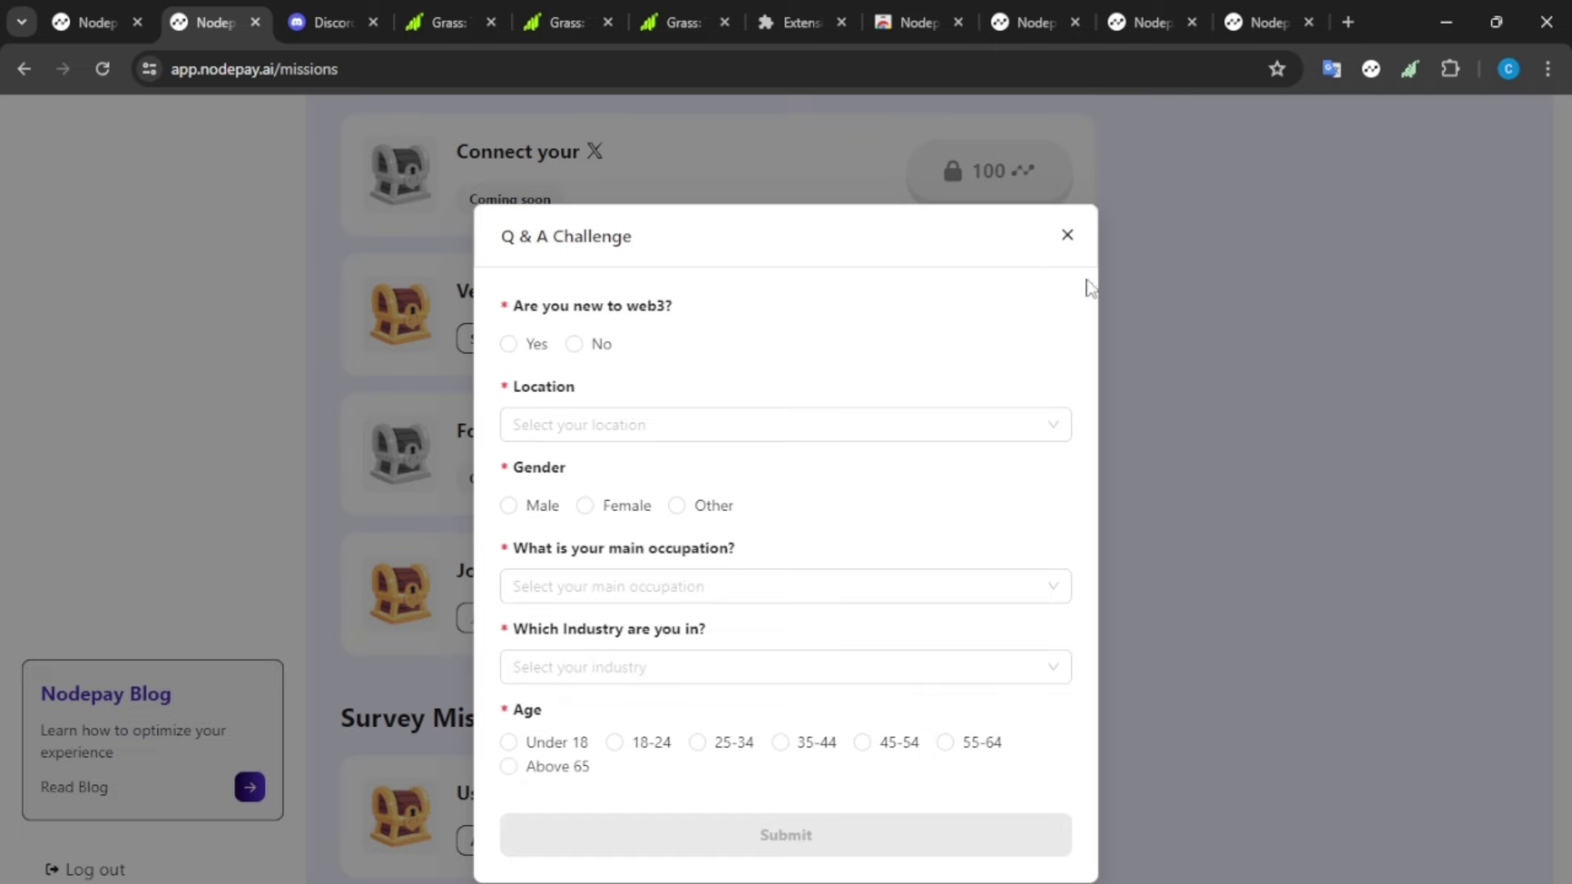
left_click(1067, 236)
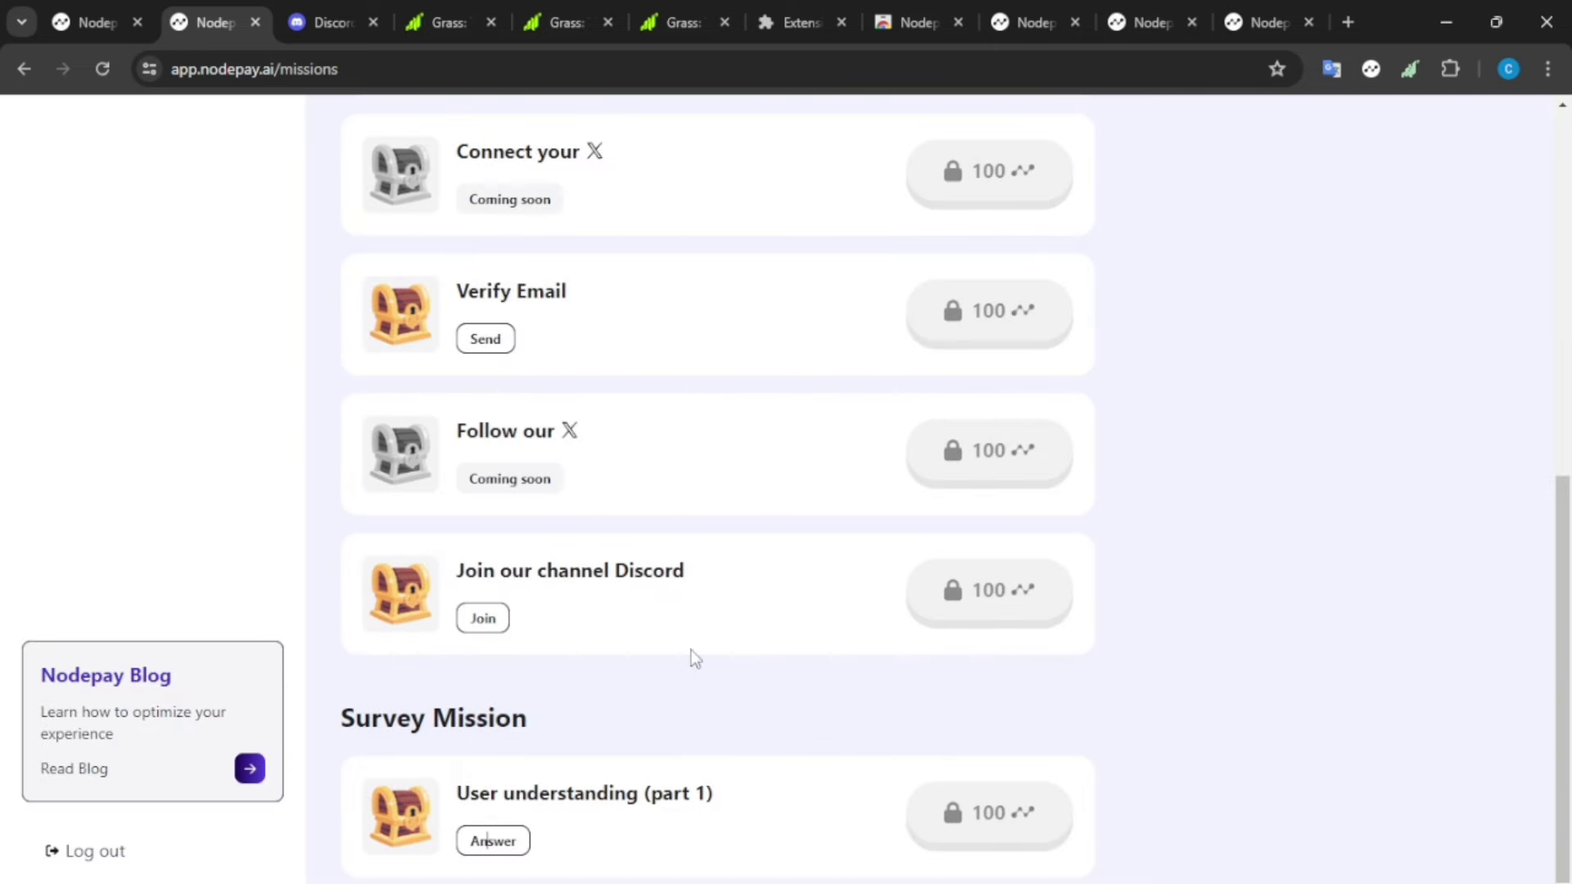
- Look back over the missions and their total earned points, and return to the Nodepay Dashboard
scroll(731, 637, "up", 1)
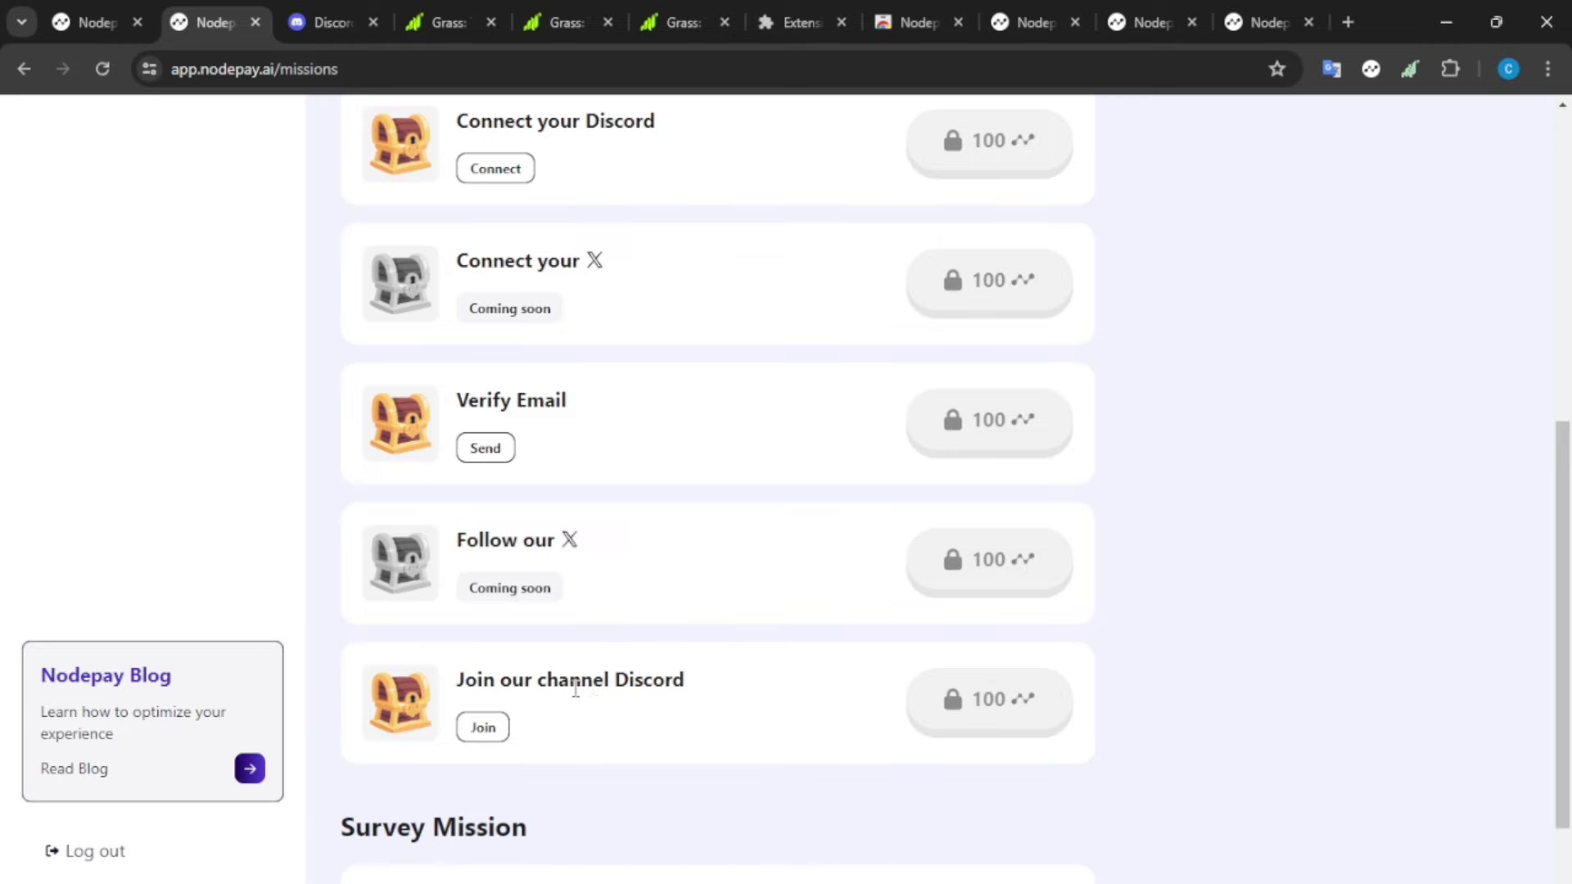
scroll(992, 722, "up", 3)
scroll(993, 722, "up", 3)
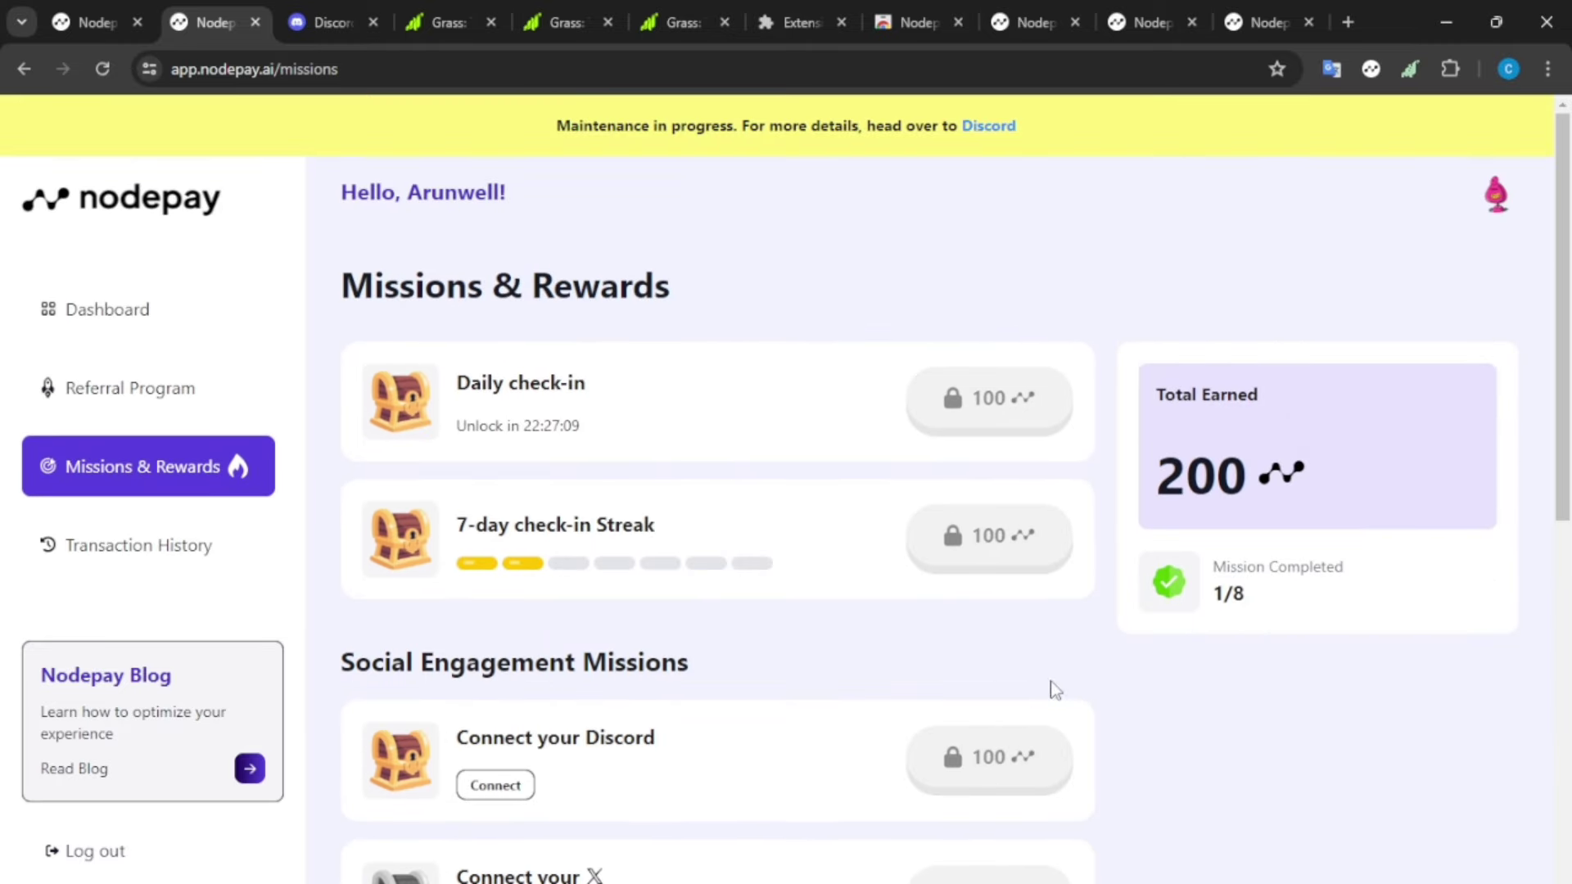
scroll(562, 403, "down", 3)
scroll(253, 341, "up", 3)
scroll(253, 350, "down", 1)
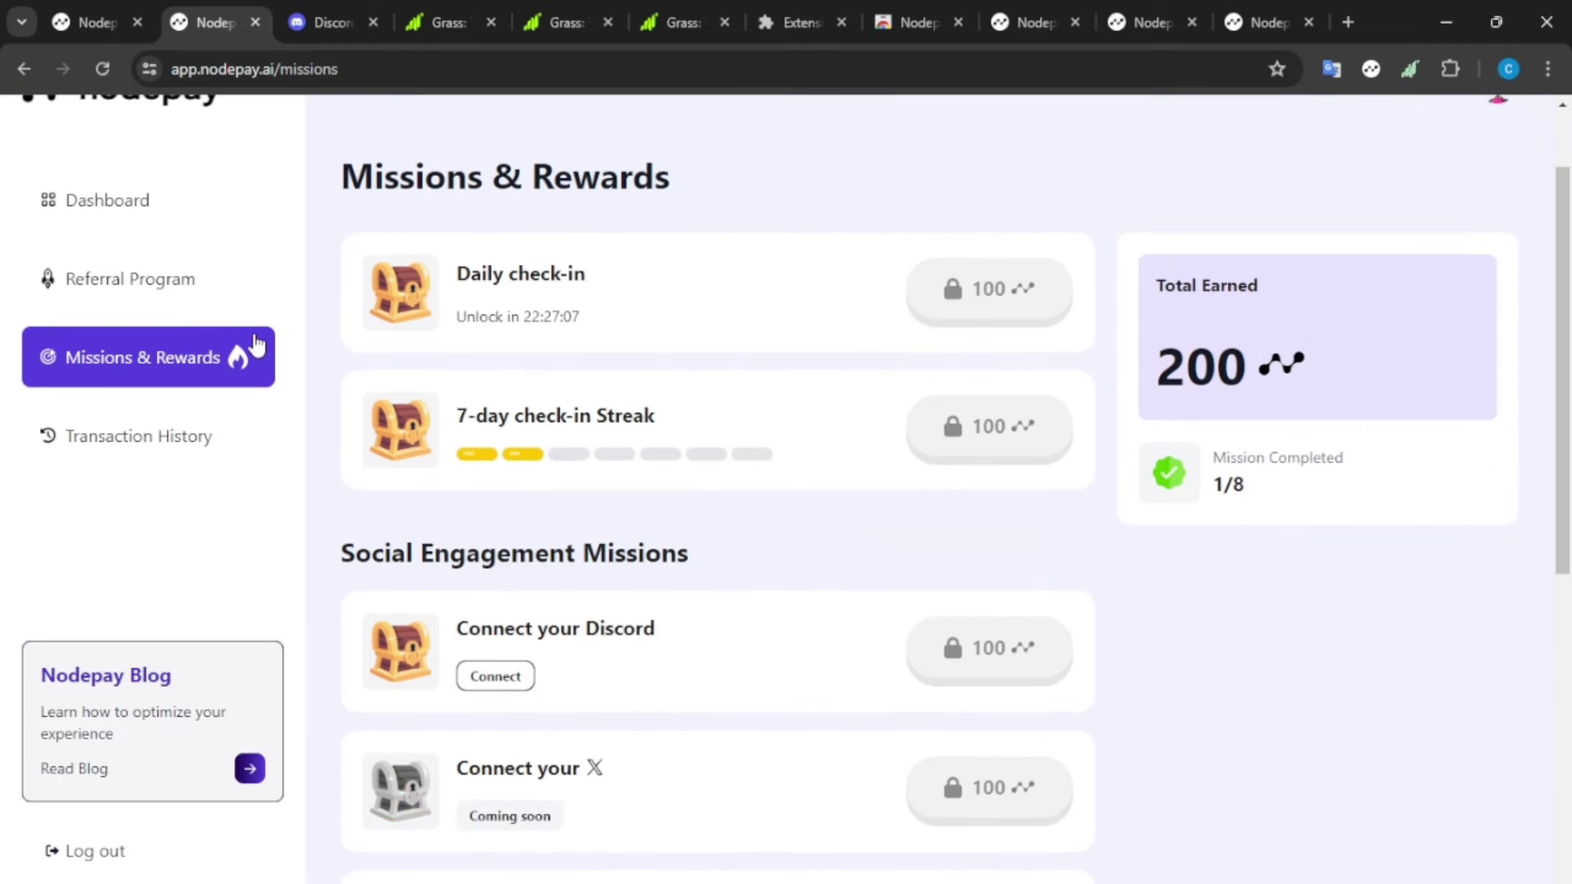
scroll(253, 350, "up", 1)
left_click(136, 332)
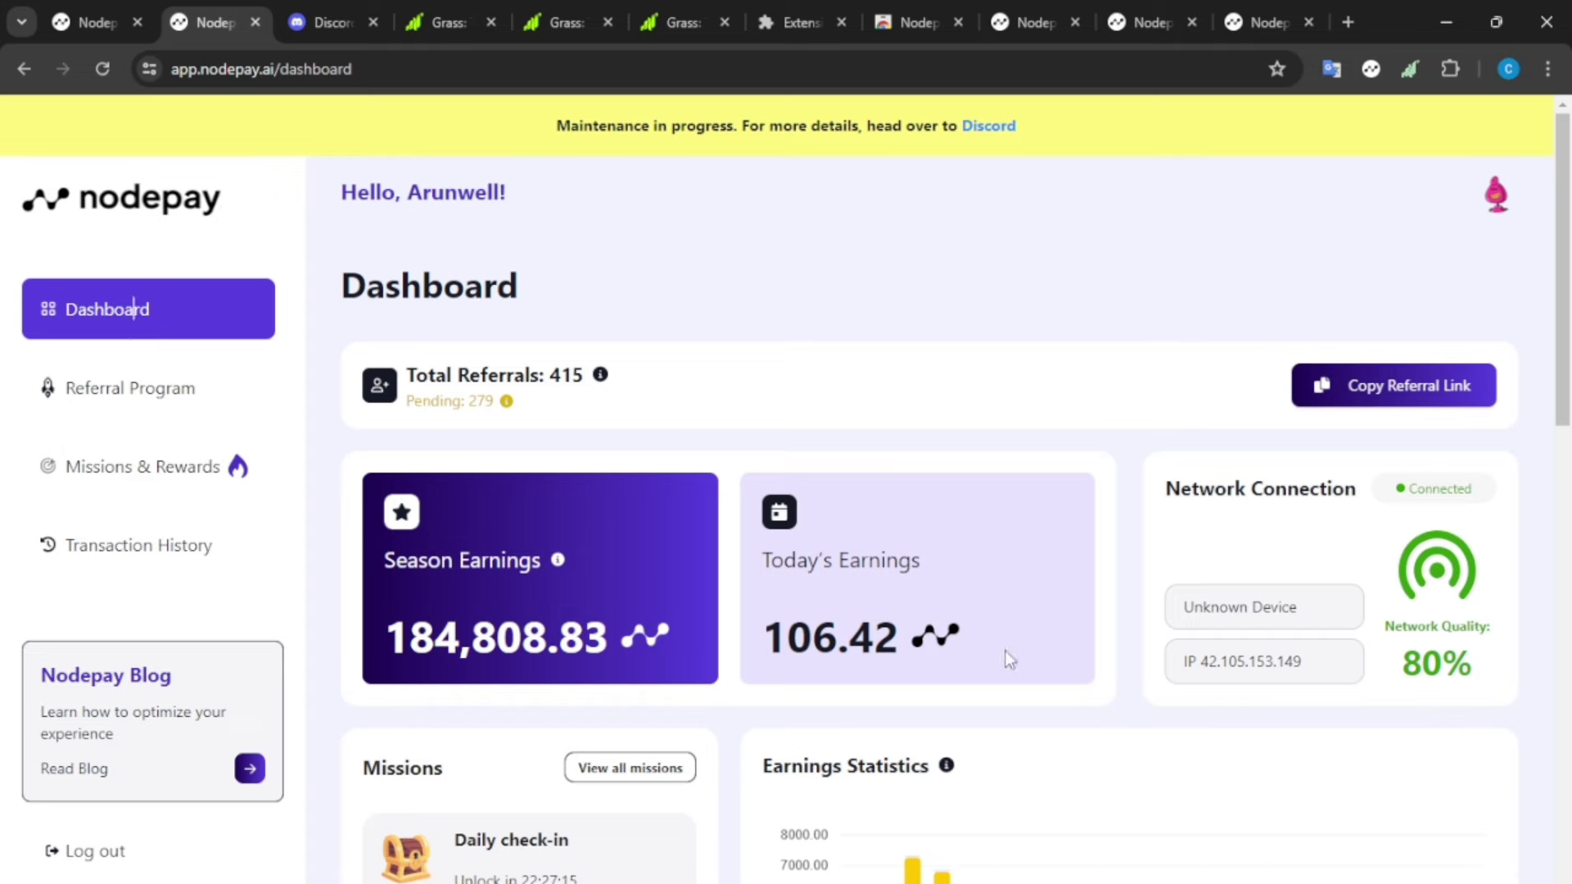
- Examine the Earnings Statistics chart, its referral and network earning categories, and the Your Networks table on the Nodepay dashboard
scroll(1007, 656, "down", 4)
left_click_drag(809, 311, 973, 342)
scroll(985, 483, "down", 6)
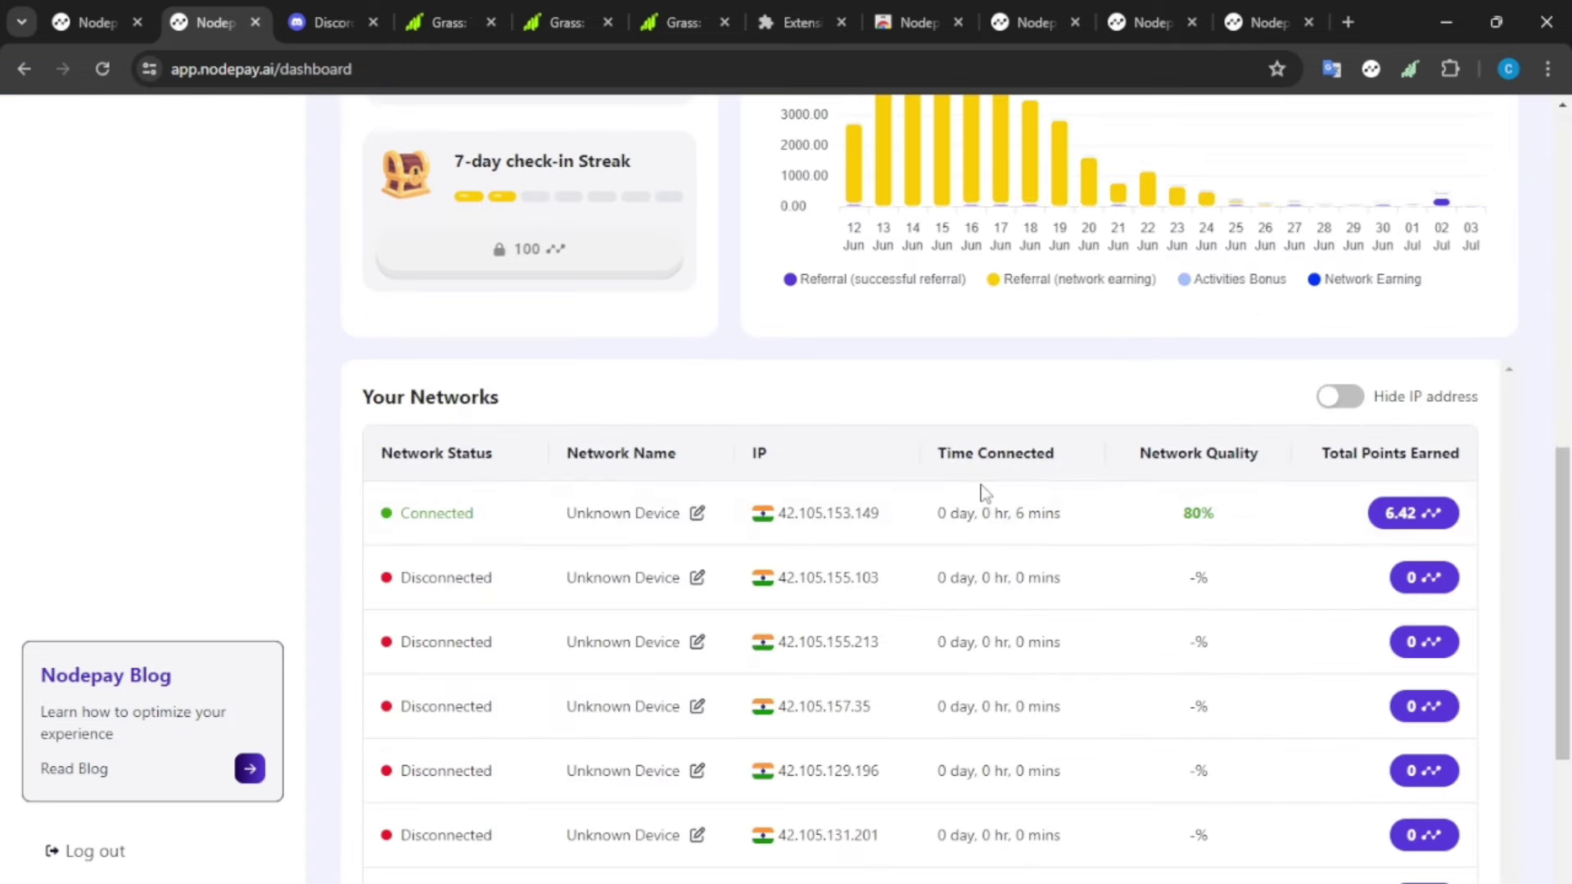
scroll(1015, 401, "down", 1)
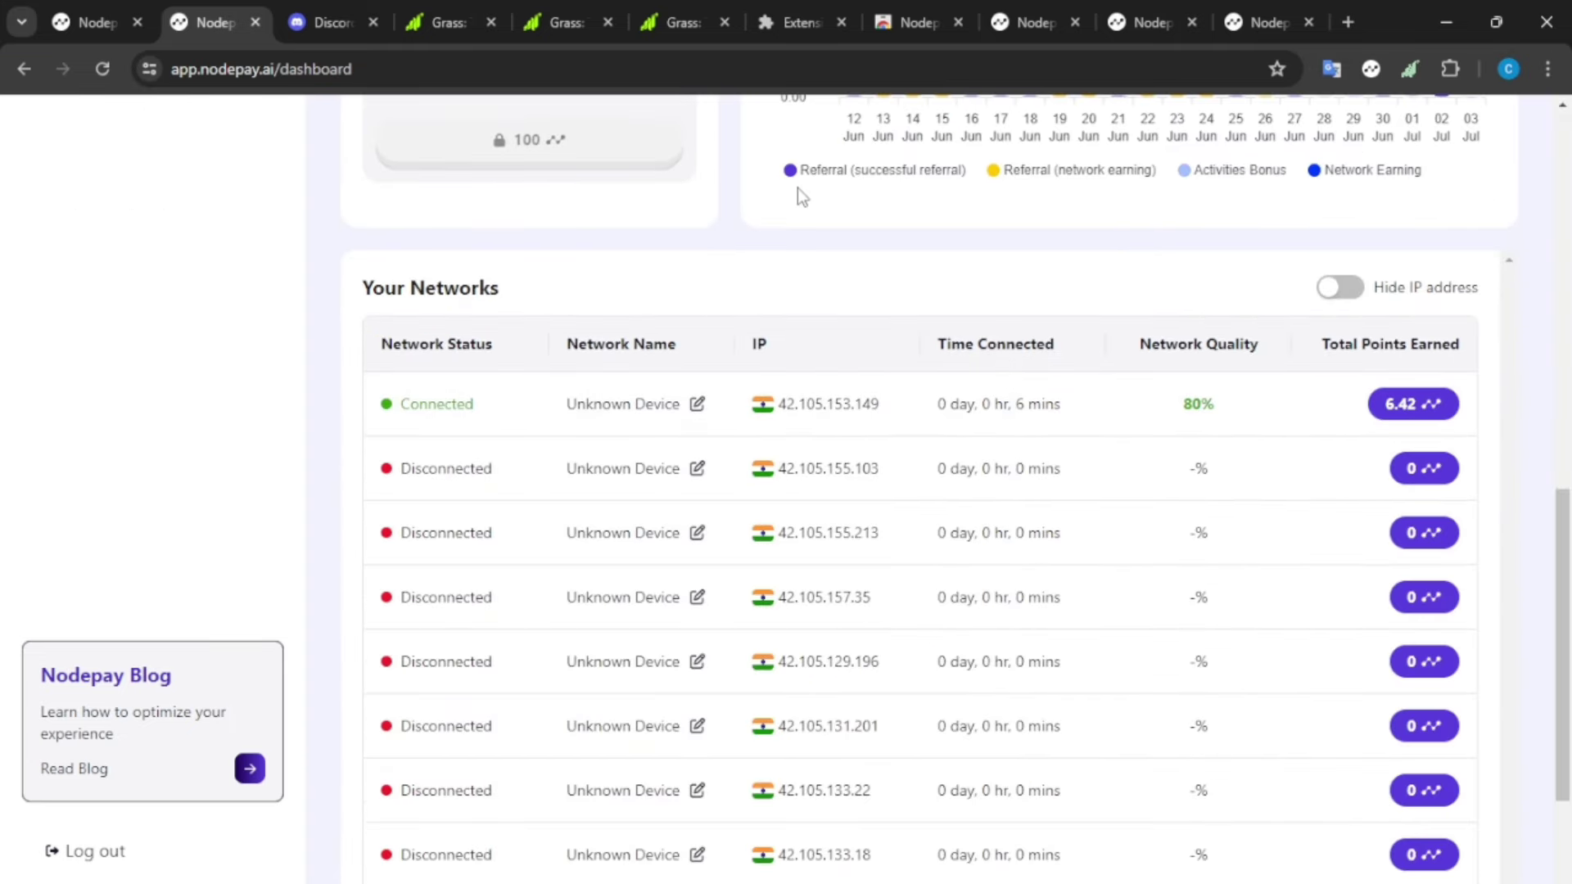
scroll(1317, 189, "up", 4)
scroll(1473, 492, "down", 2)
scroll(1462, 302, "down", 2)
scroll(1457, 266, "up", 1)
scroll(1462, 238, "down", 1)
scroll(1007, 233, "up", 1)
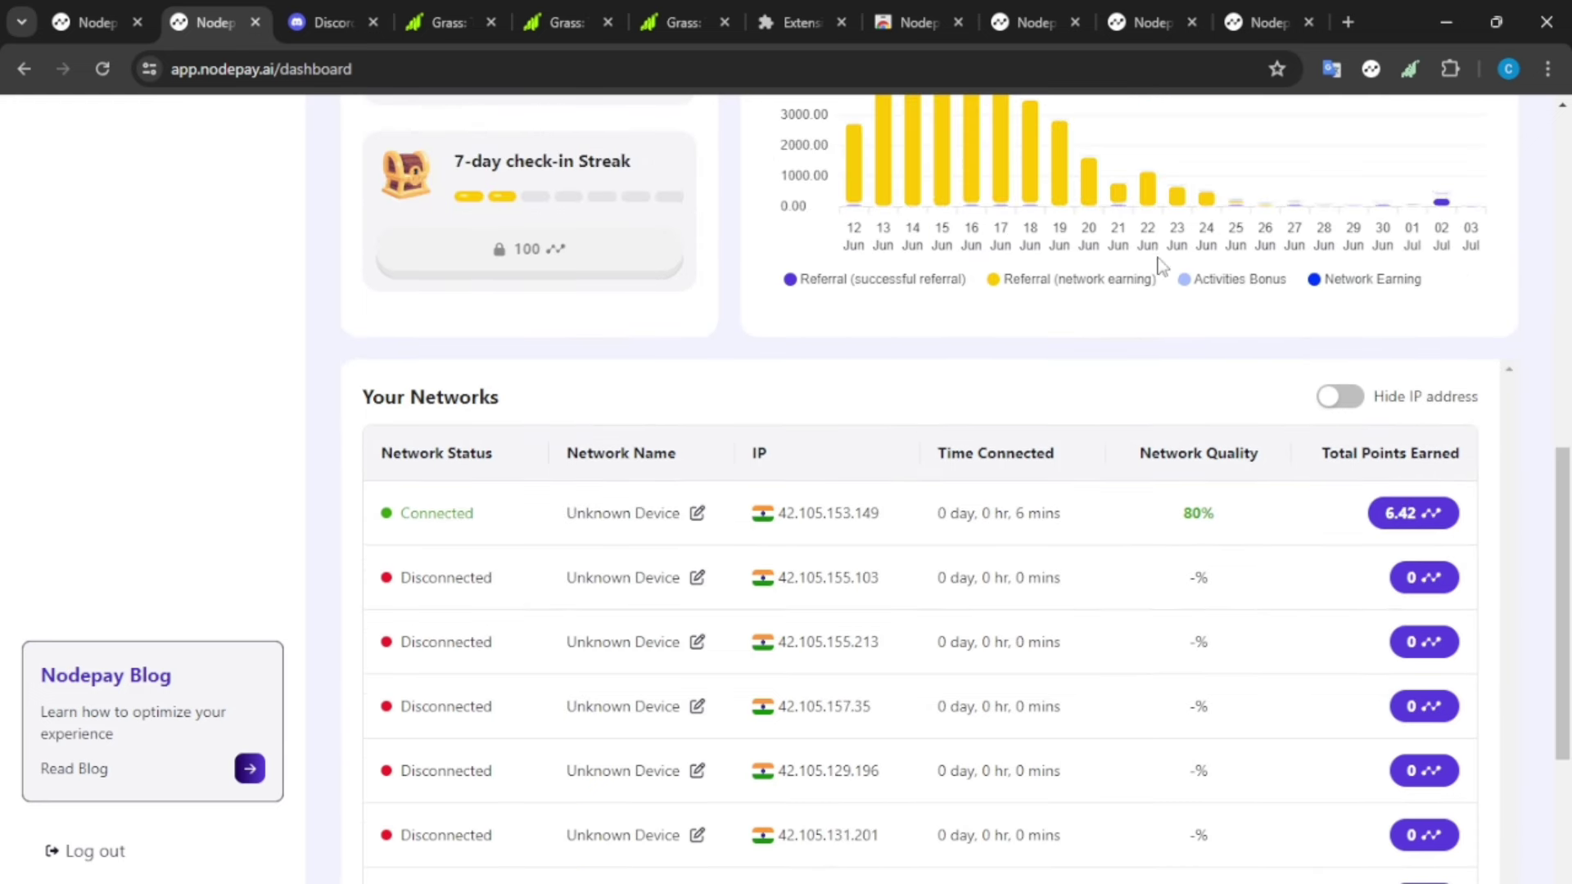
scroll(1024, 293, "down", 1)
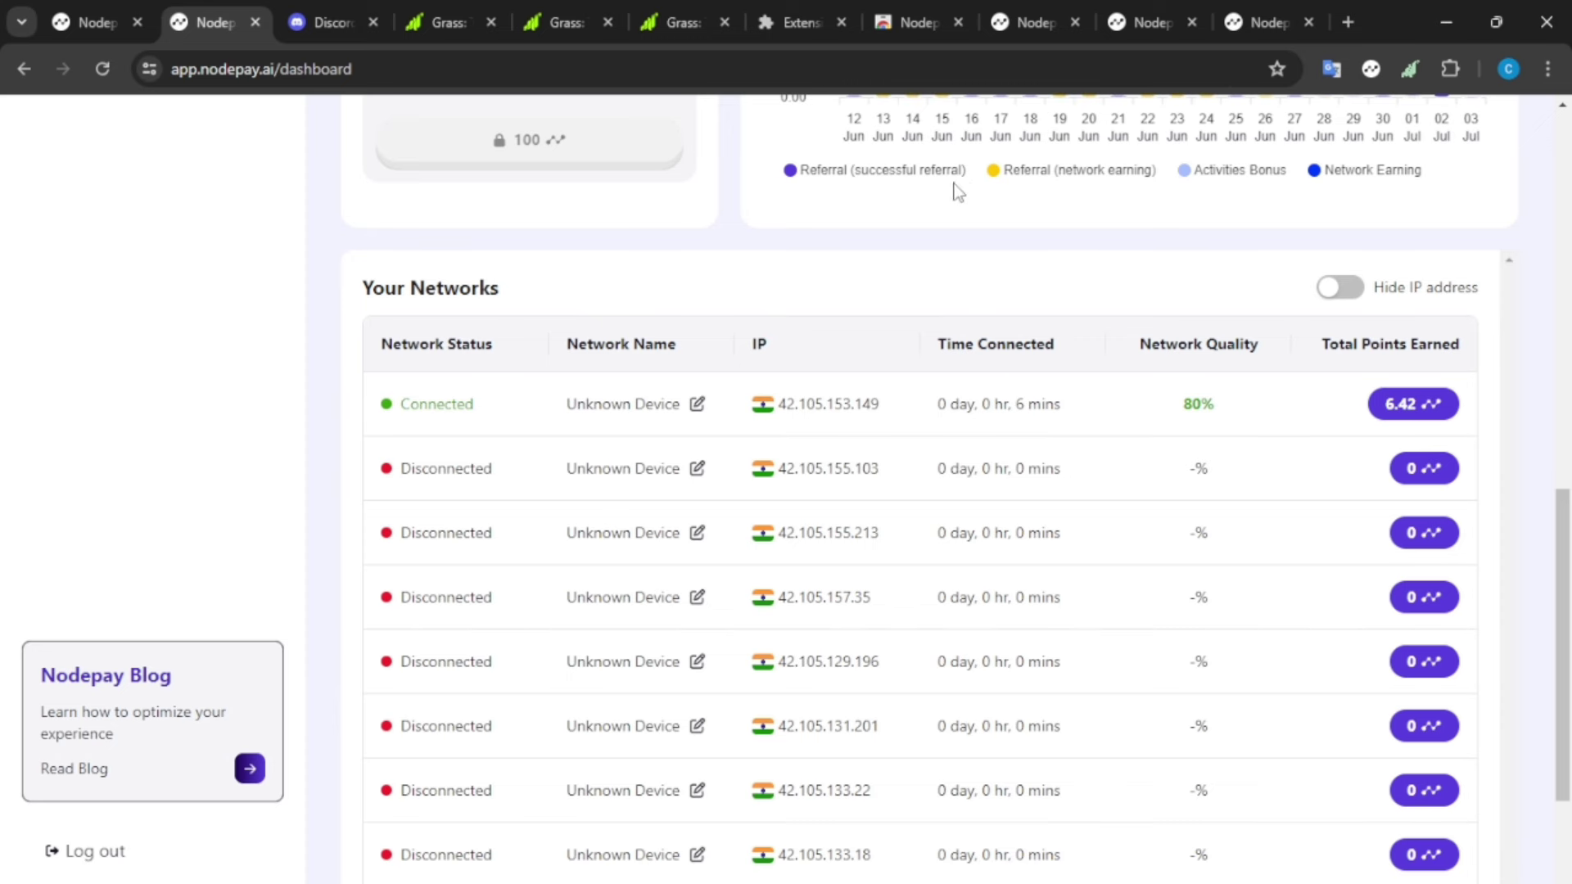
scroll(958, 193, "up", 1)
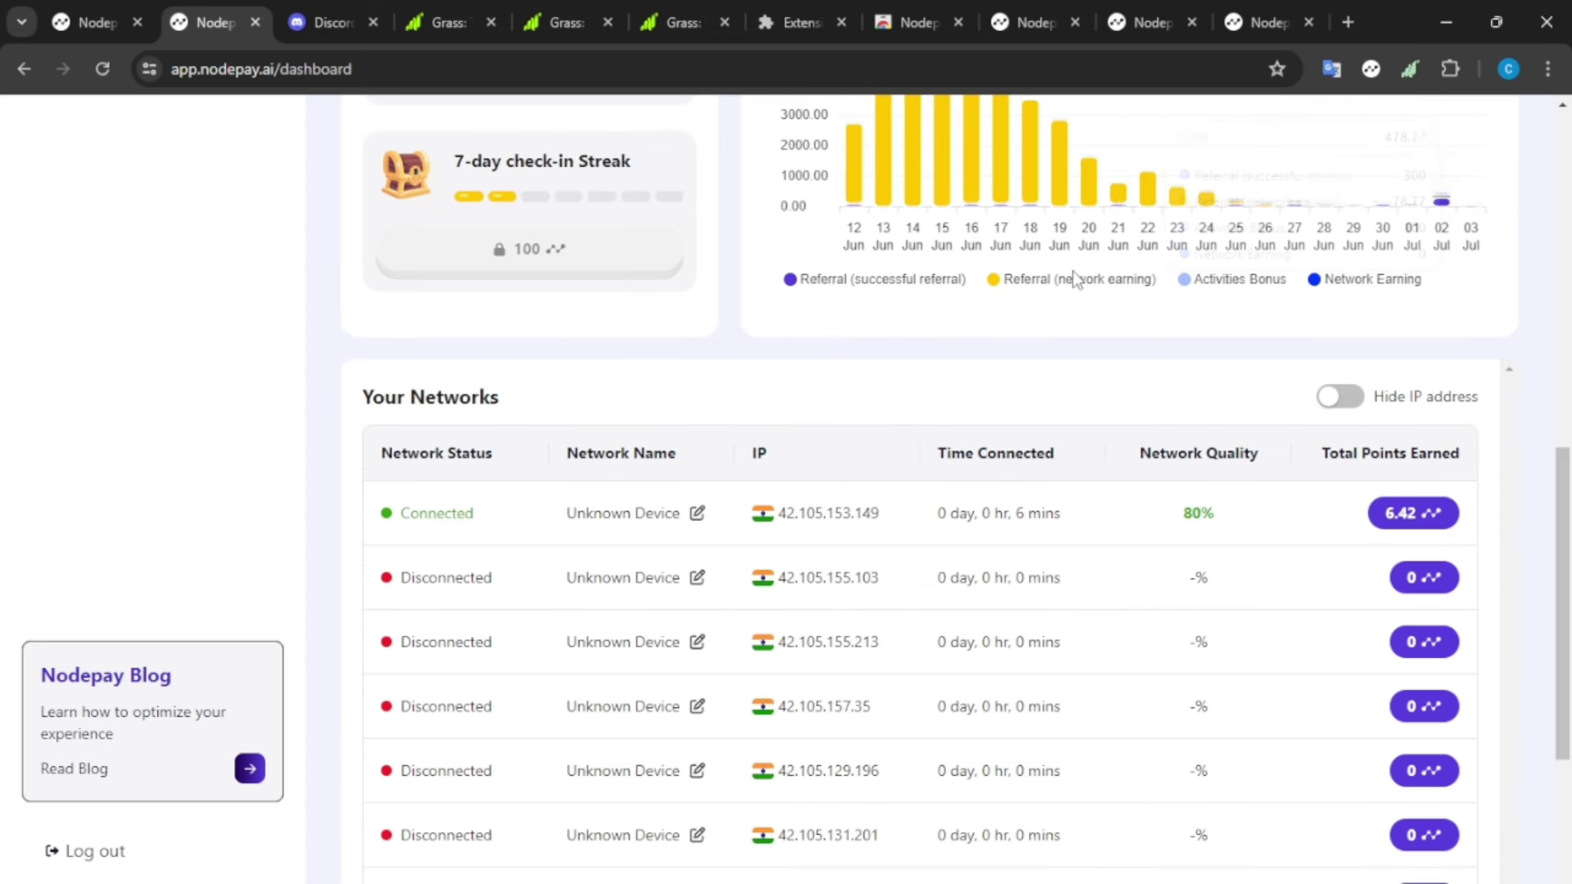
- Hide the Activities Bonus series in the Earnings Statistics chart and look over the Your Networks table and check-in missions
scroll(1320, 301, "down", 1)
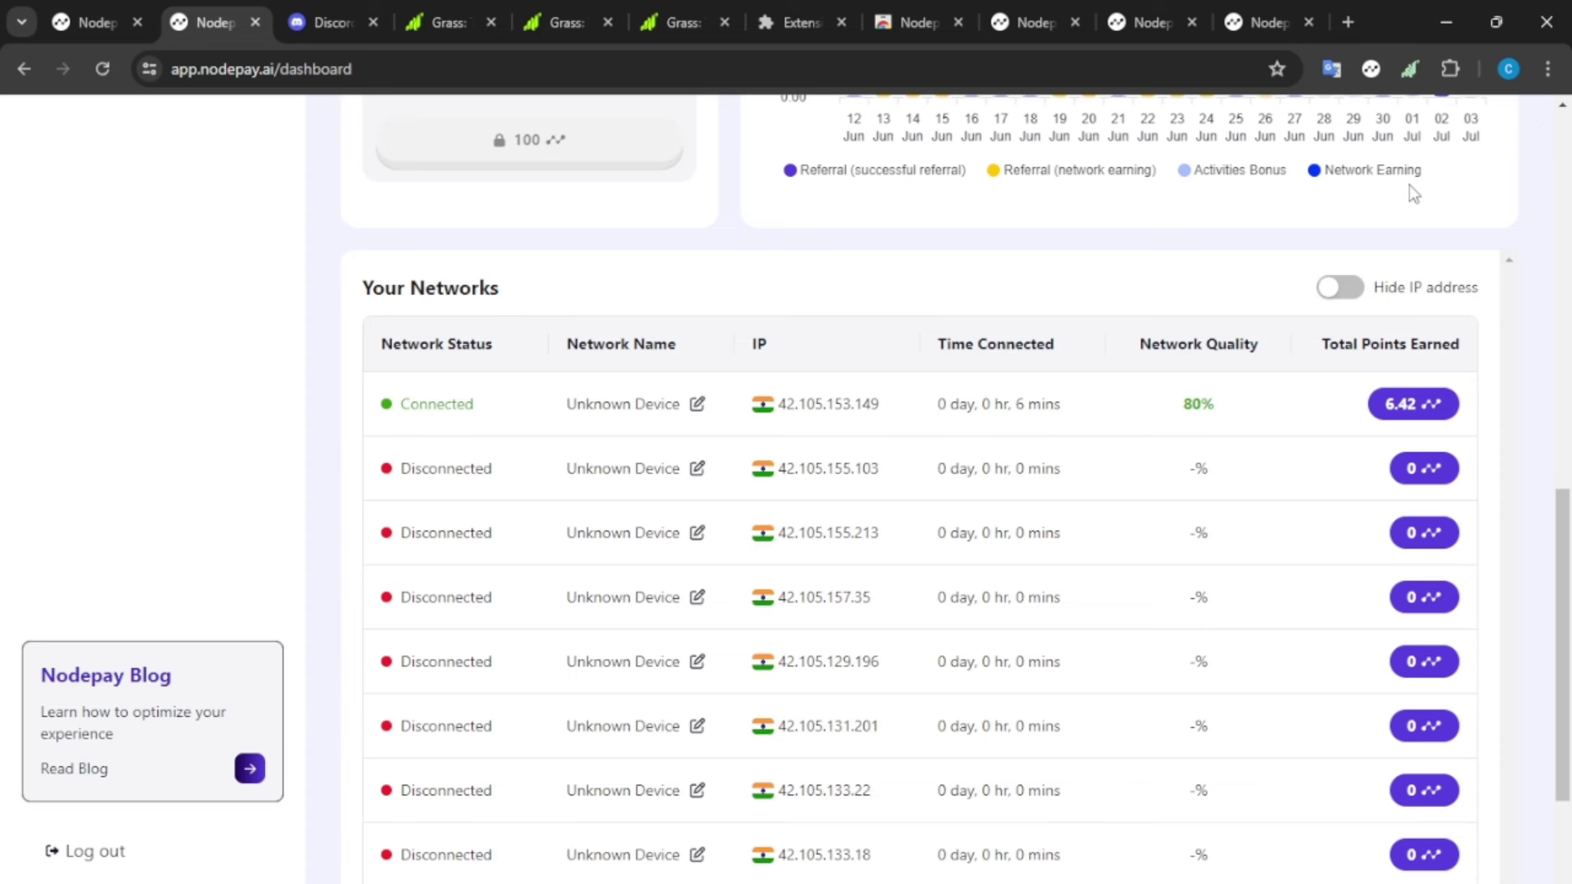
scroll(1408, 194, "up", 2)
scroll(1441, 409, "down", 1)
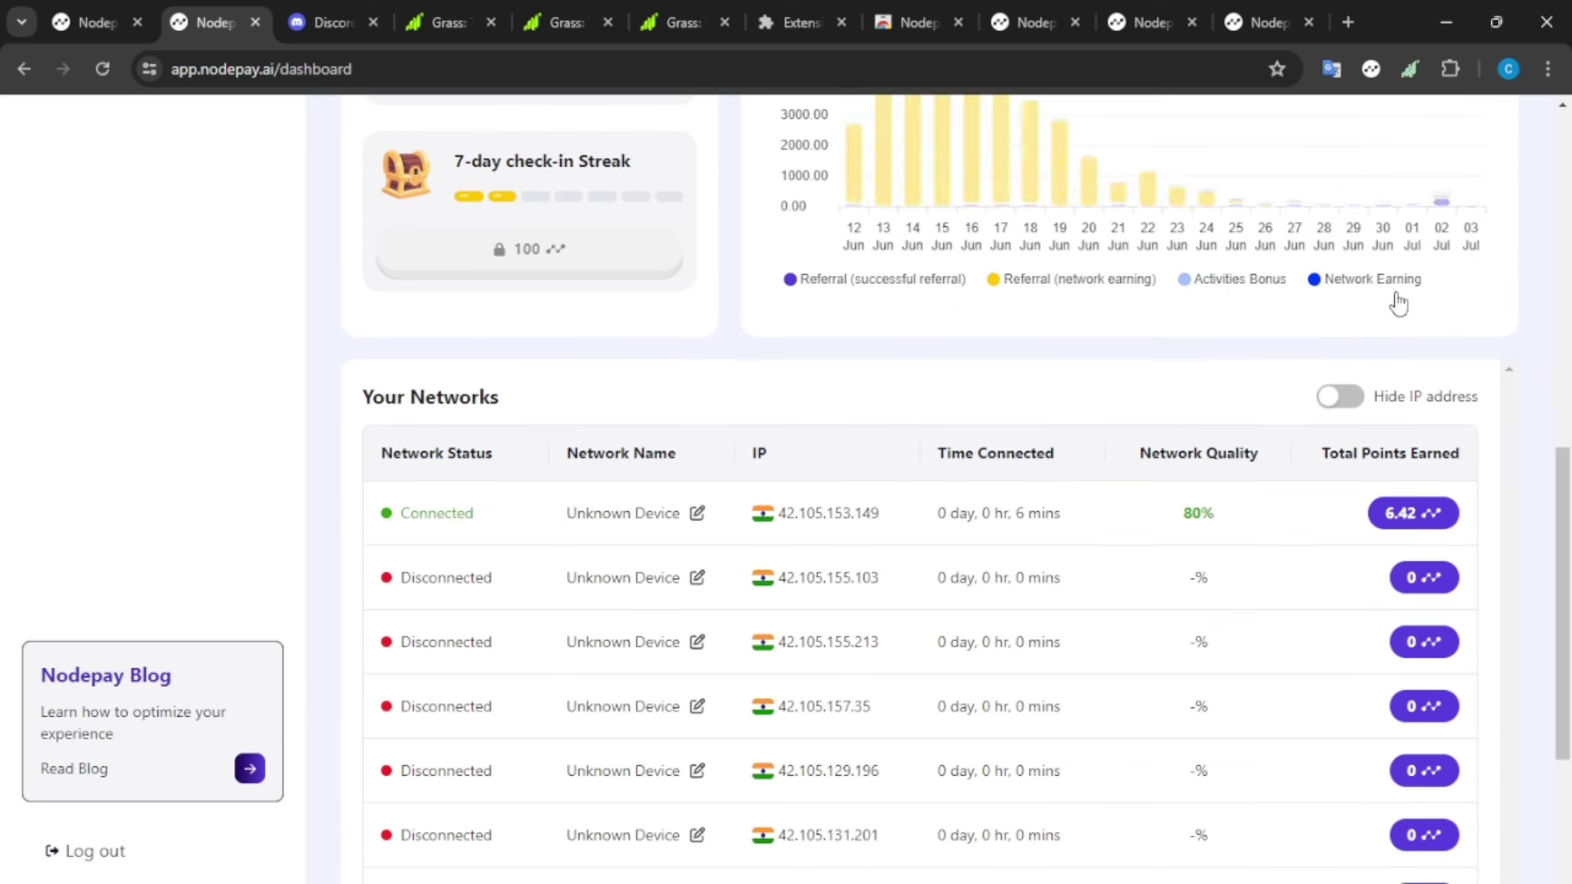
scroll(1310, 319, "down", 1)
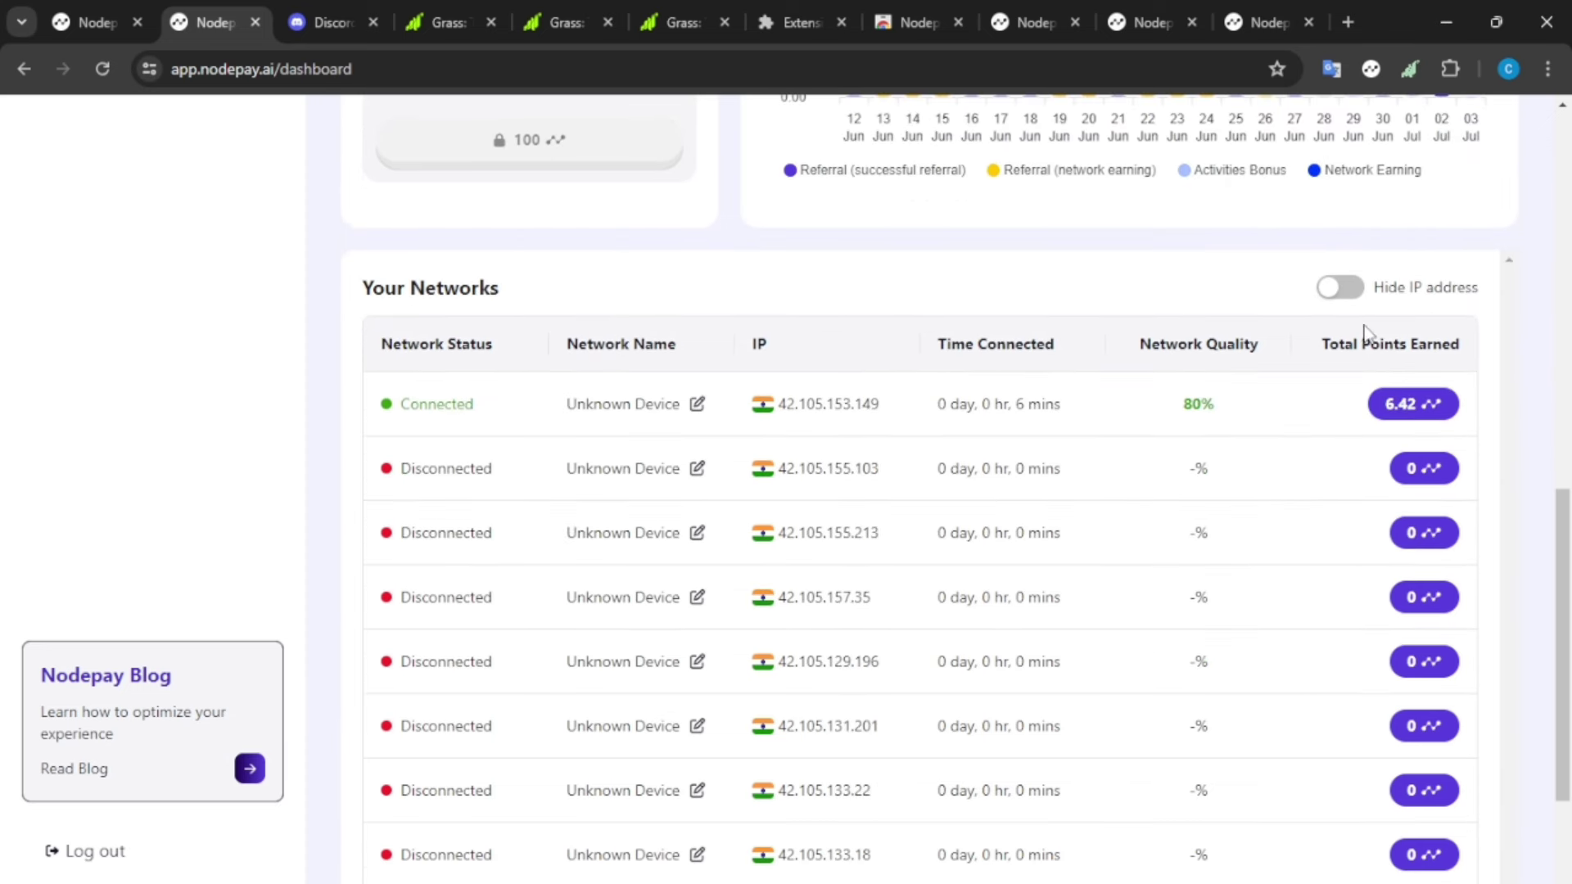
left_click(1227, 181)
scroll(747, 450, "down", 3)
scroll(730, 452, "up", 15)
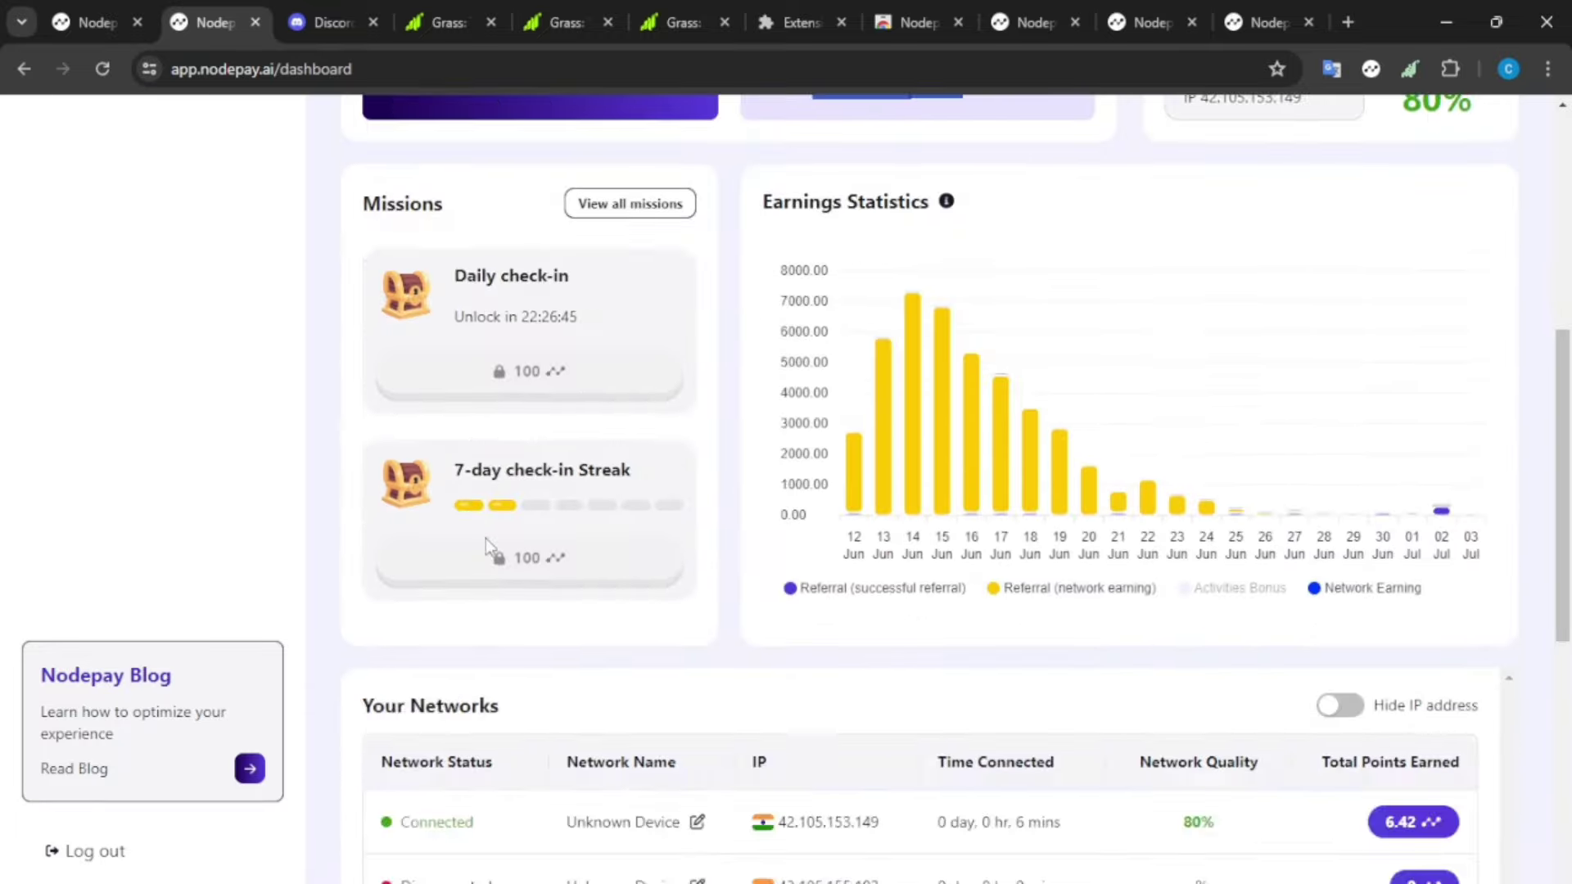
- Open the Referral Program page and review the referral totals, the Referral Progress bar and the bonus points offered
left_click(160, 383)
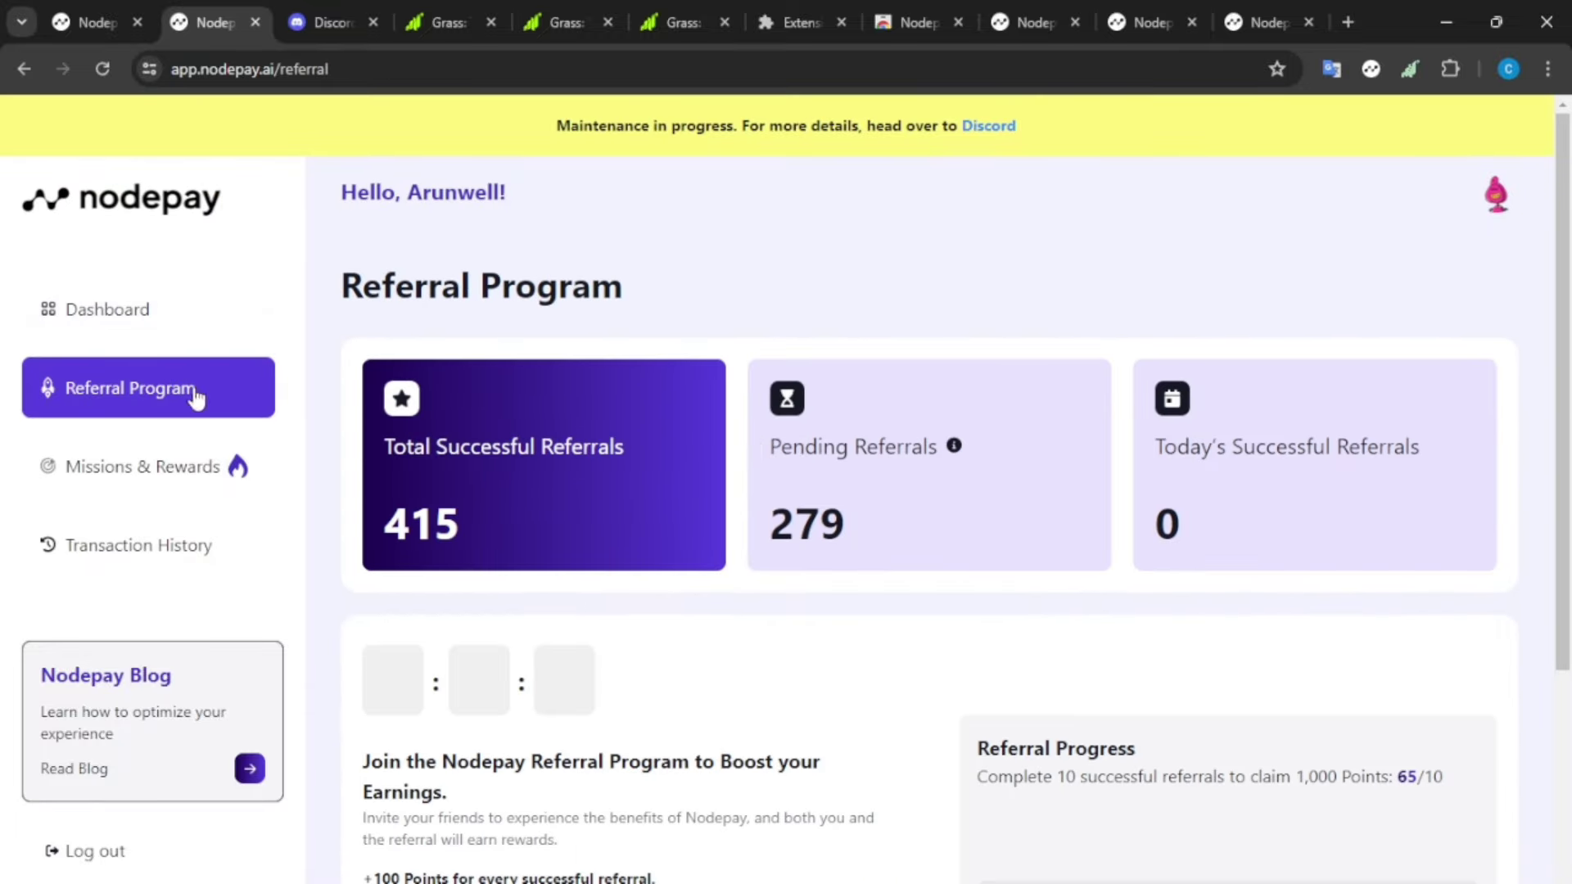
scroll(158, 379, "down", 1)
scroll(979, 536, "down", 2)
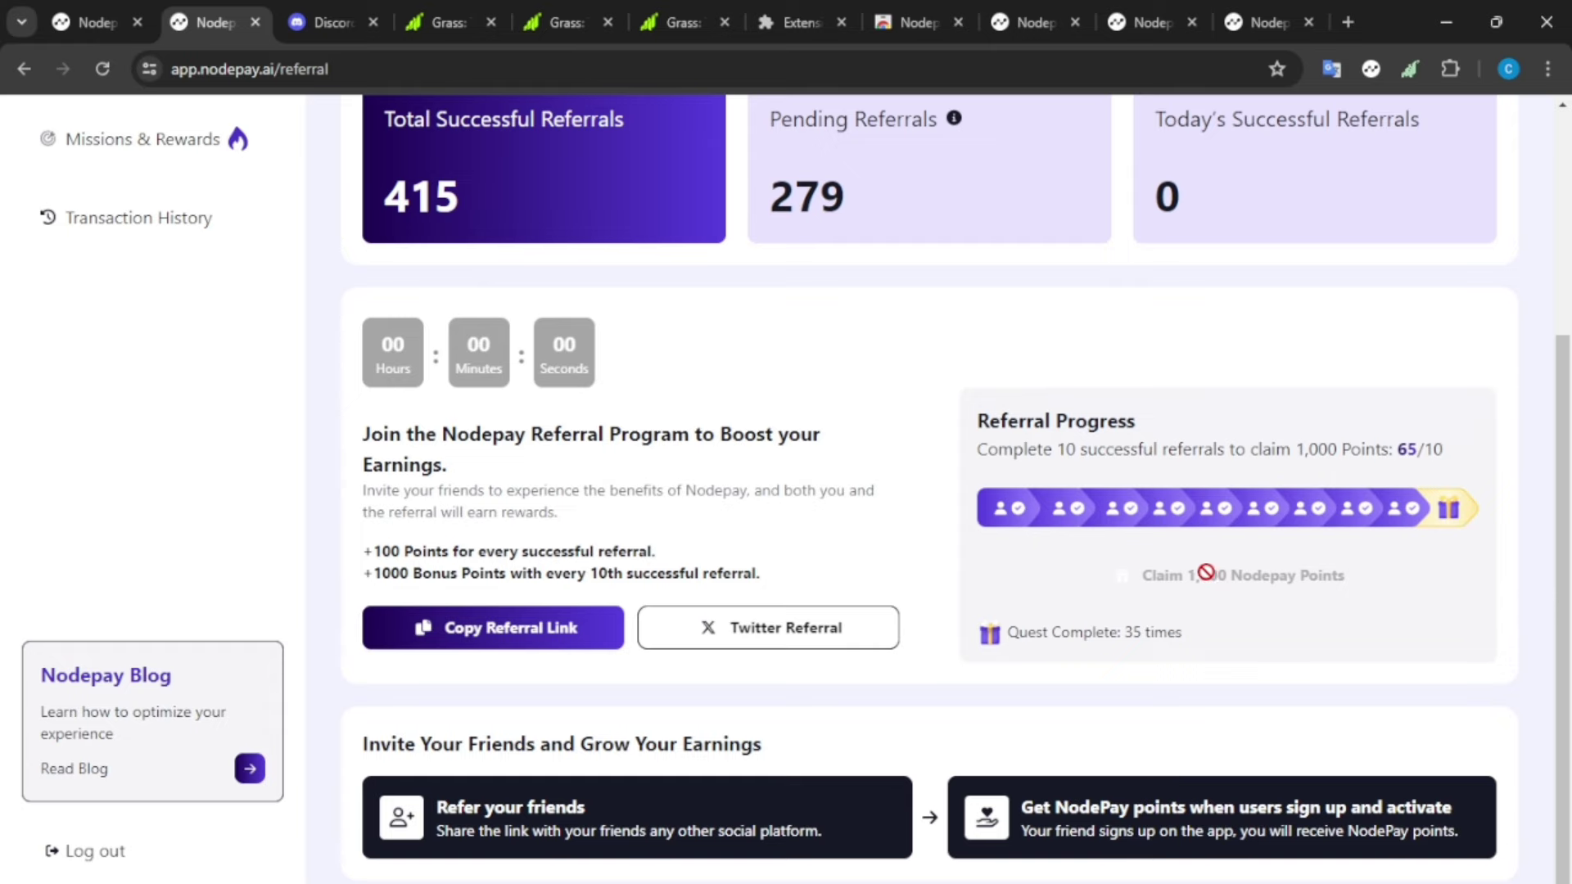
scroll(401, 536, "up", 3)
scroll(164, 425, "down", 3)
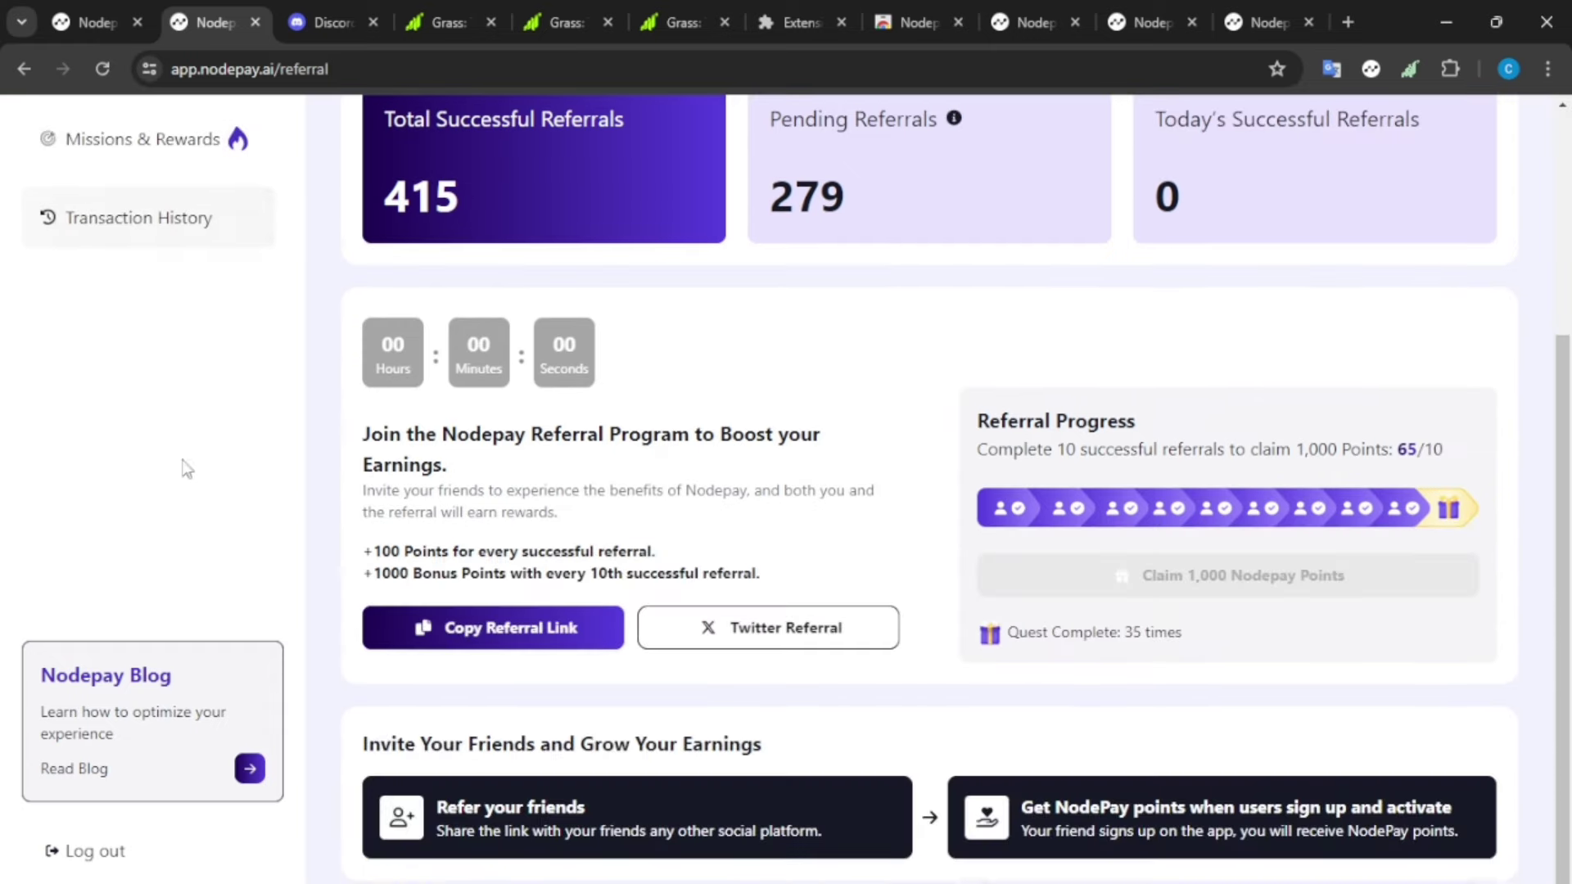
- Look through the Nodepay Transaction History with its points earned and details, and return to the Dashboard
left_click(212, 222)
scroll(1486, 583, "down", 5)
scroll(980, 448, "up", 5)
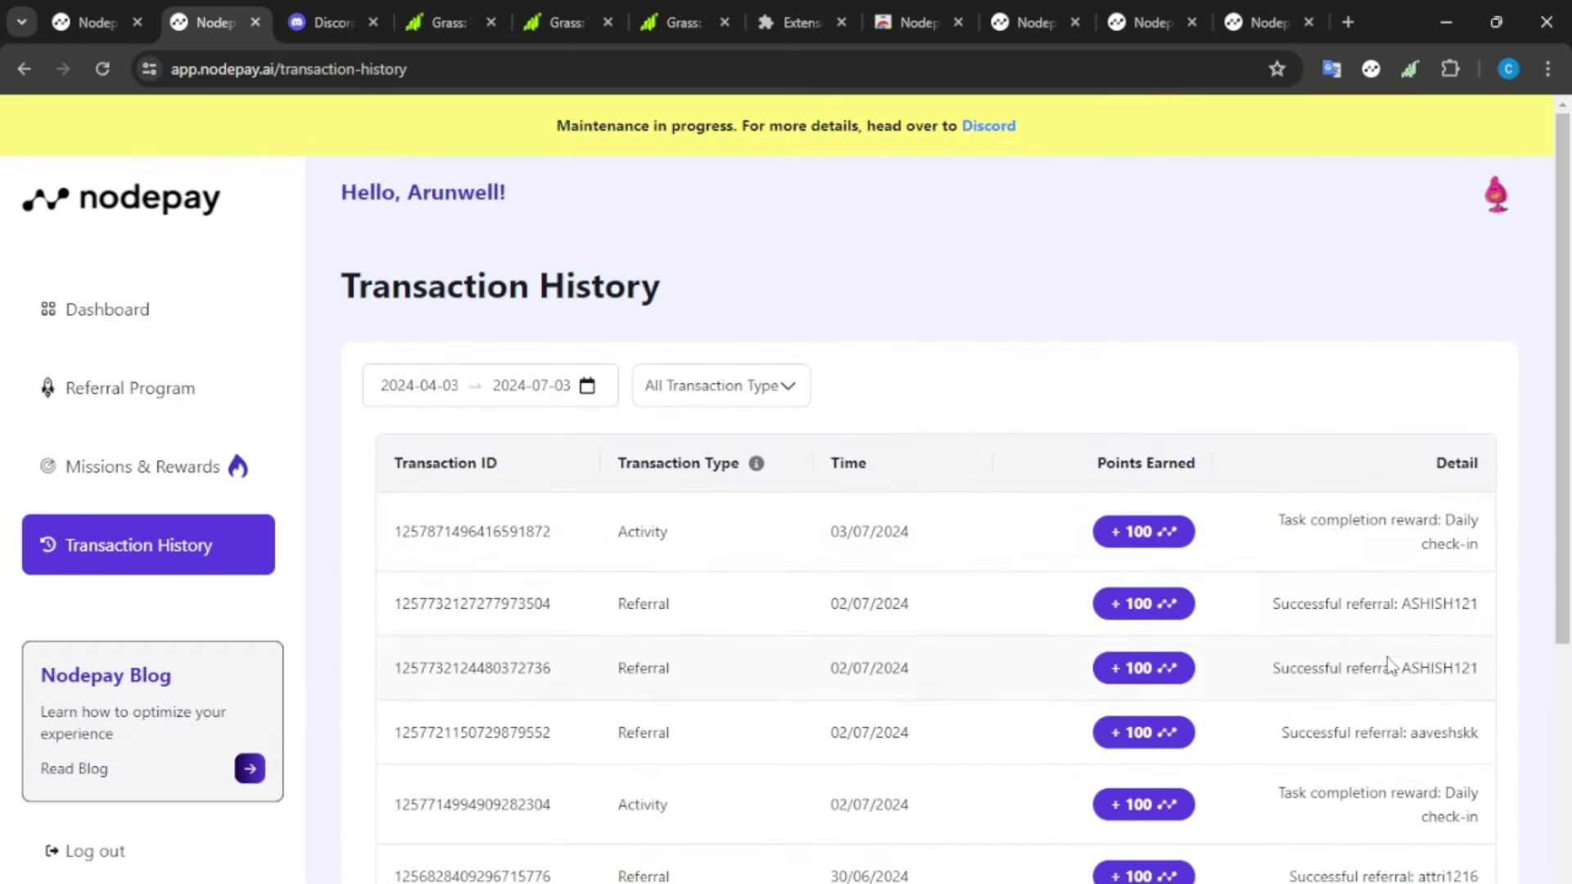
scroll(1386, 657, "down", 5)
scroll(900, 491, "up", 5)
left_click(77, 309)
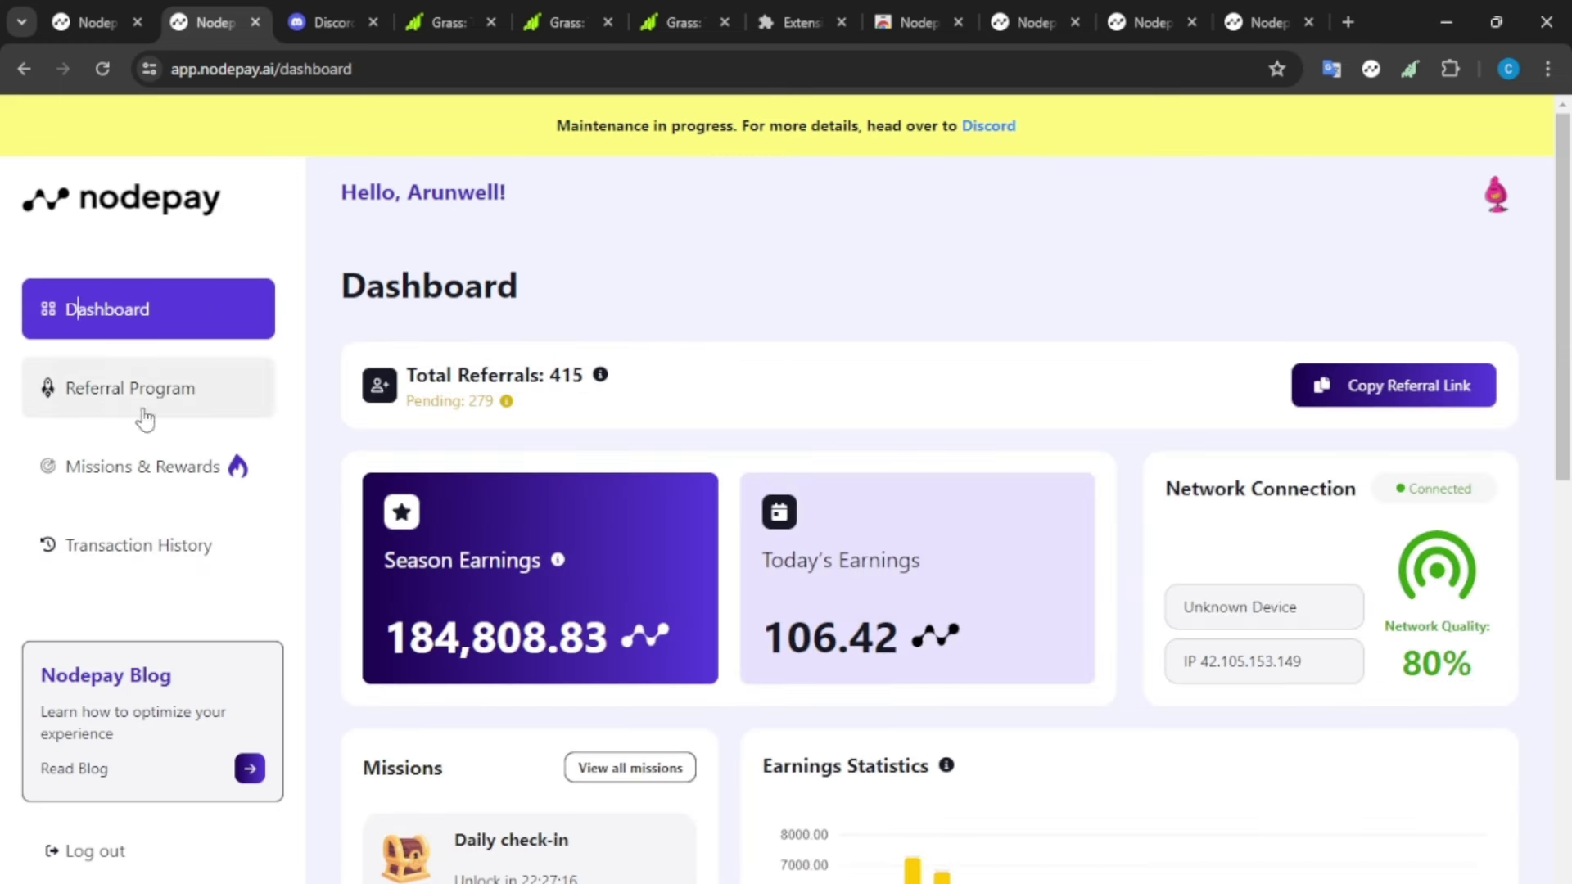
- Open the Missions & Rewards page and check the activation status and network connection in the Nodepay extension, then close the extension
left_click(151, 467)
scroll(917, 455, "down", 3)
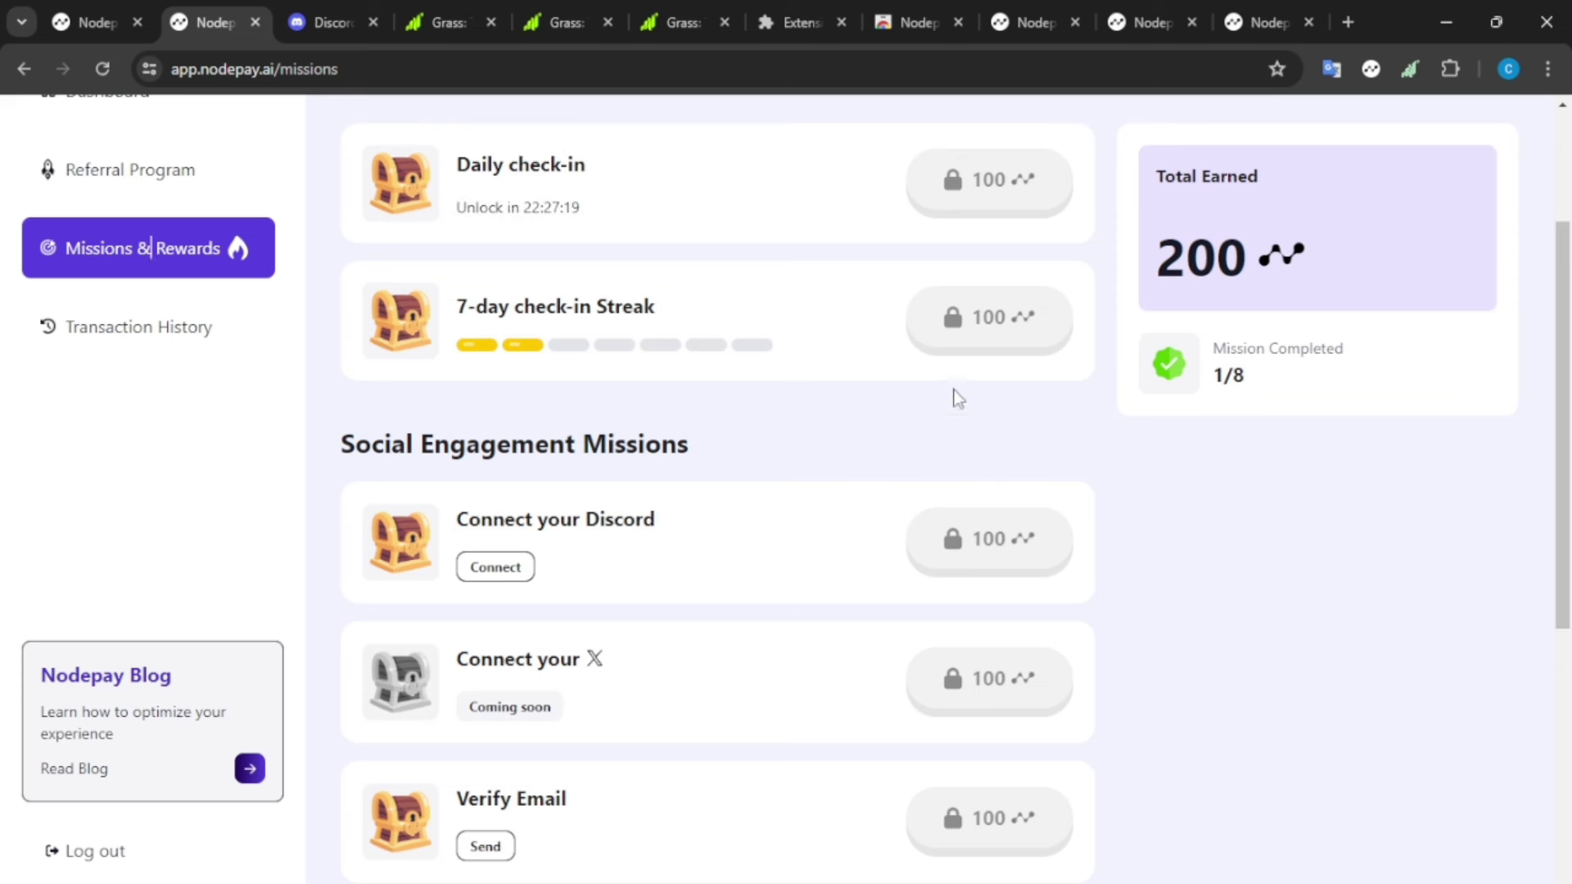
left_click(1371, 69)
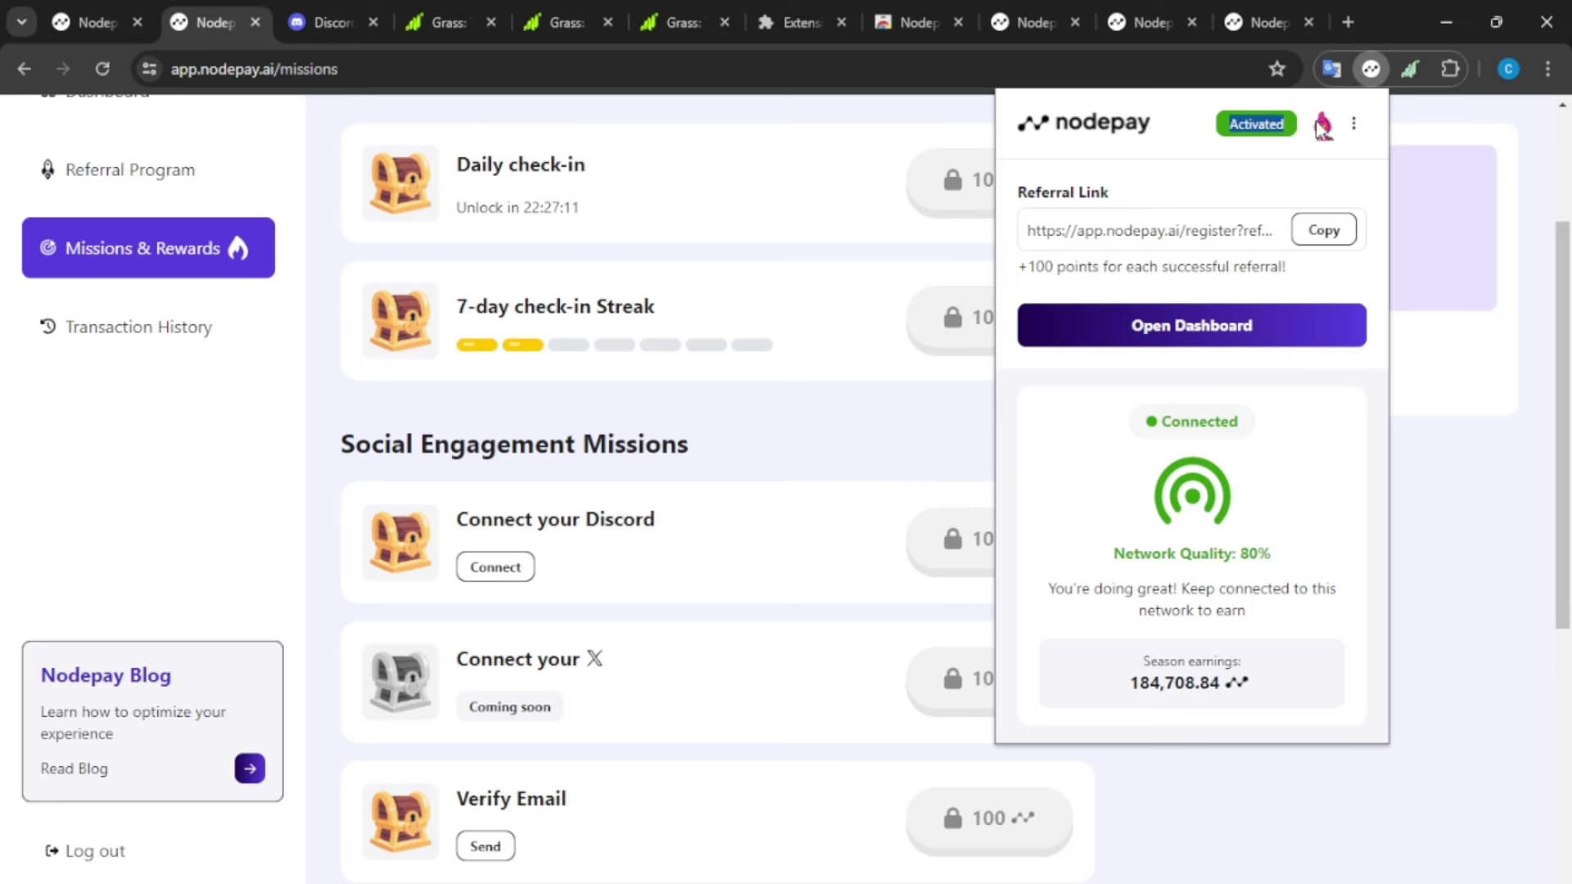
left_click(1373, 69)
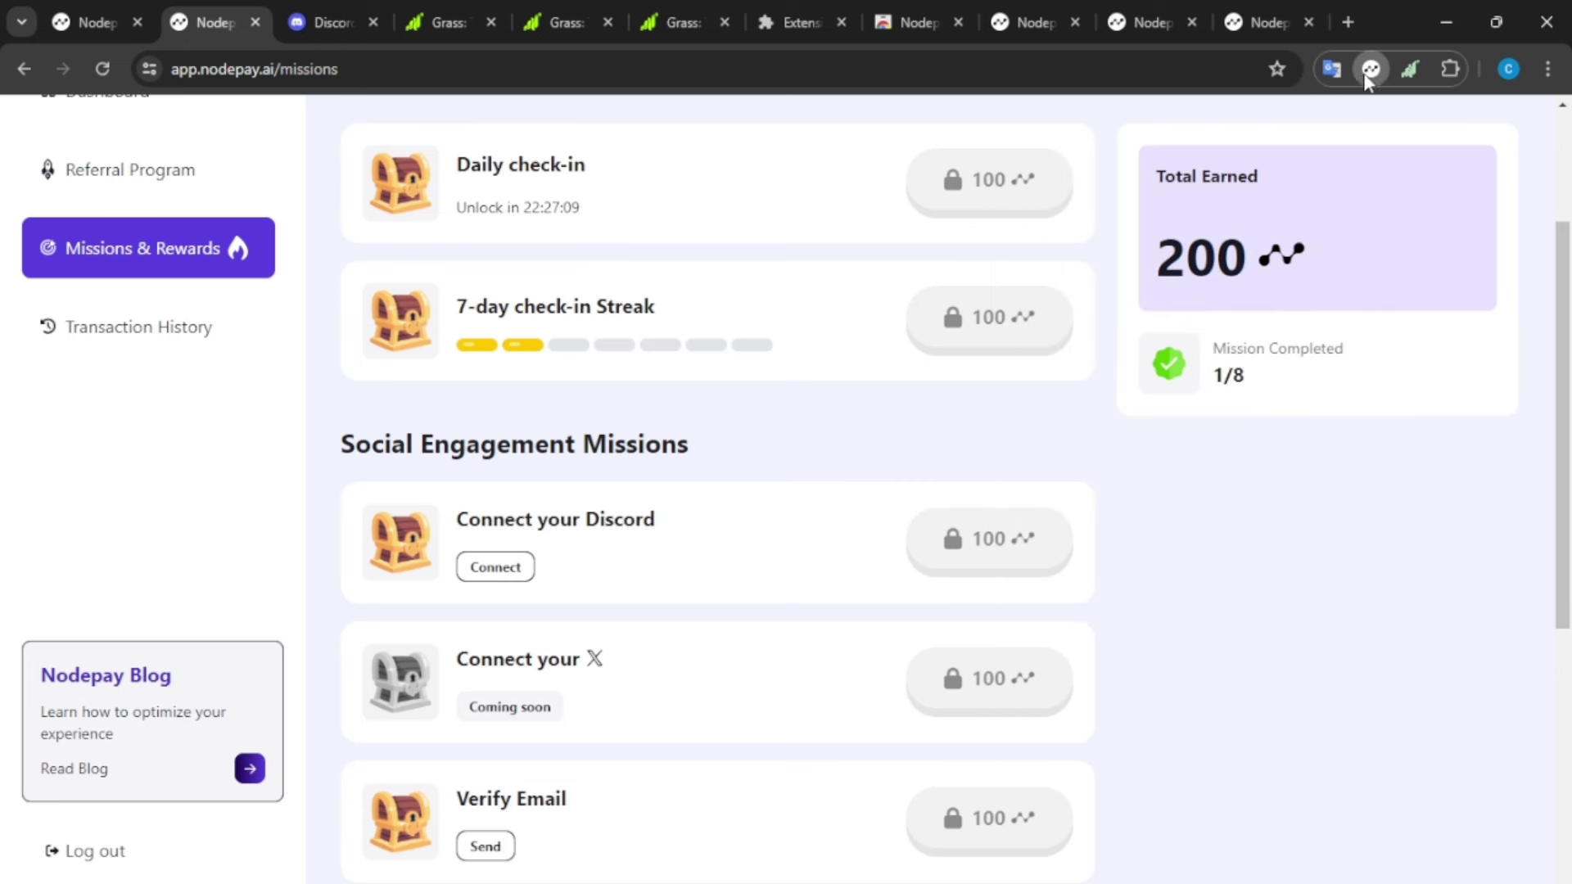
left_click(1372, 69)
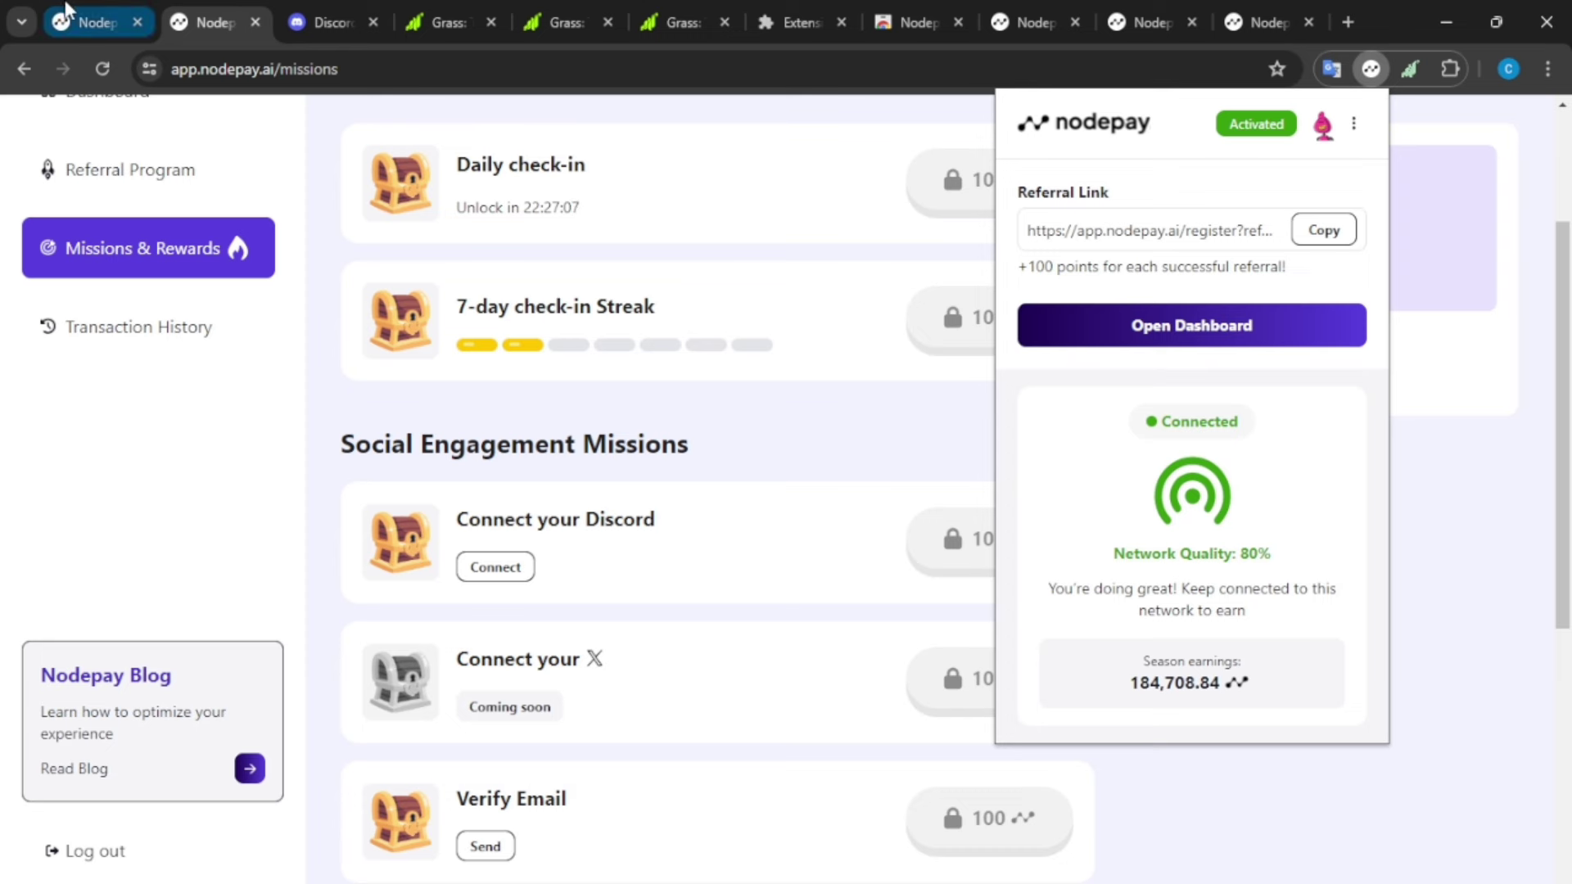
scroll(816, 603, "up", 3)
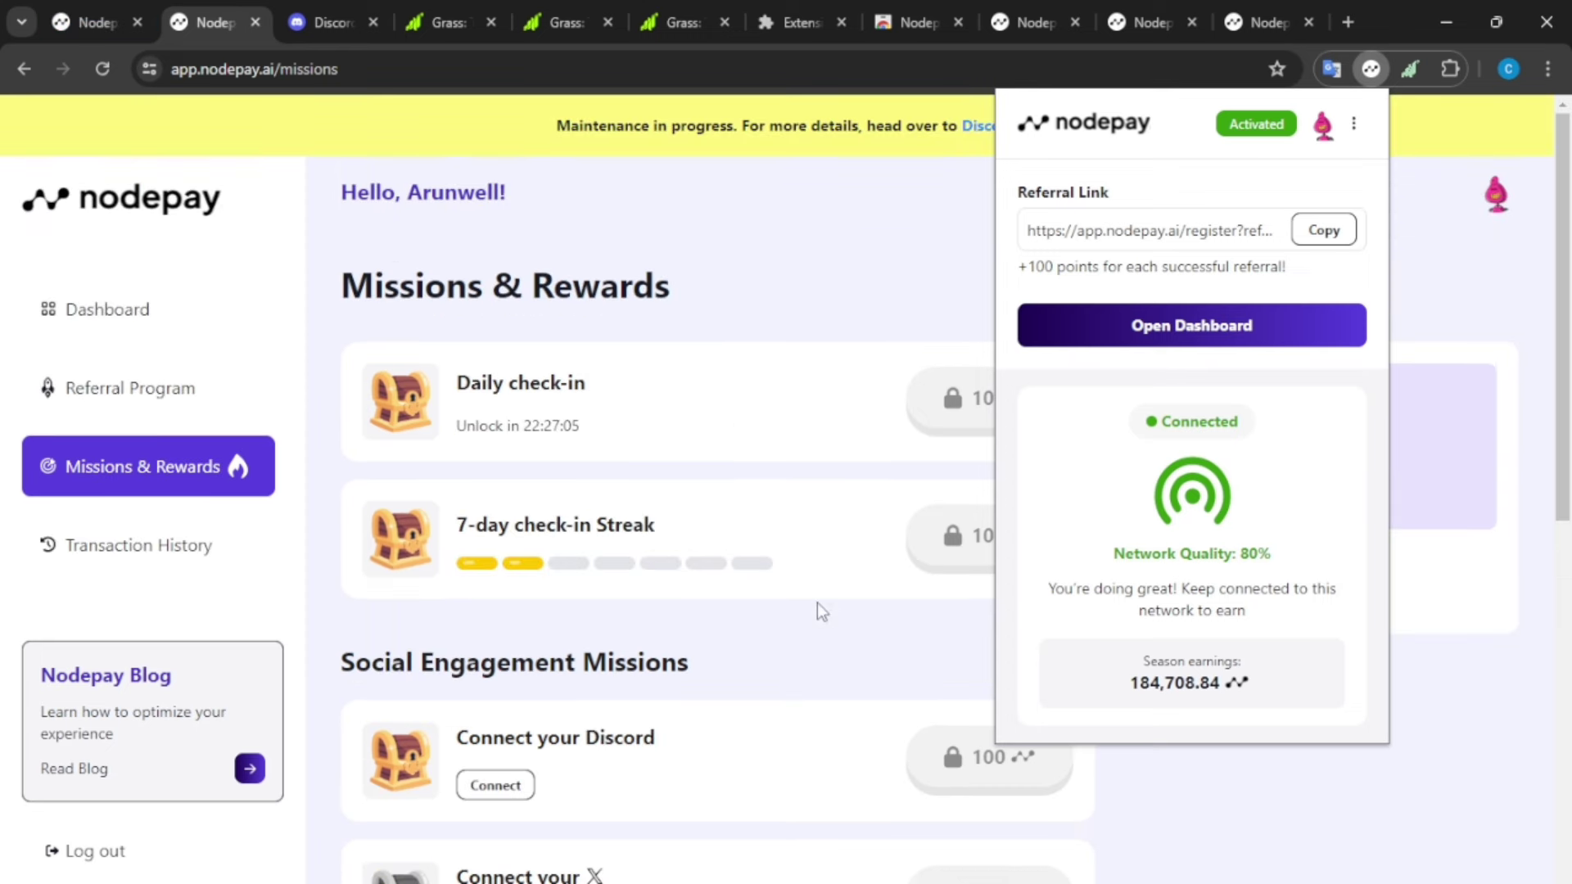
left_click(584, 410)
- Review the check-in, Social Engagement and Survey missions, including the coming-soon X tasks, and return to the Dashboard
scroll(522, 339, "down", 6)
scroll(747, 445, "up", 6)
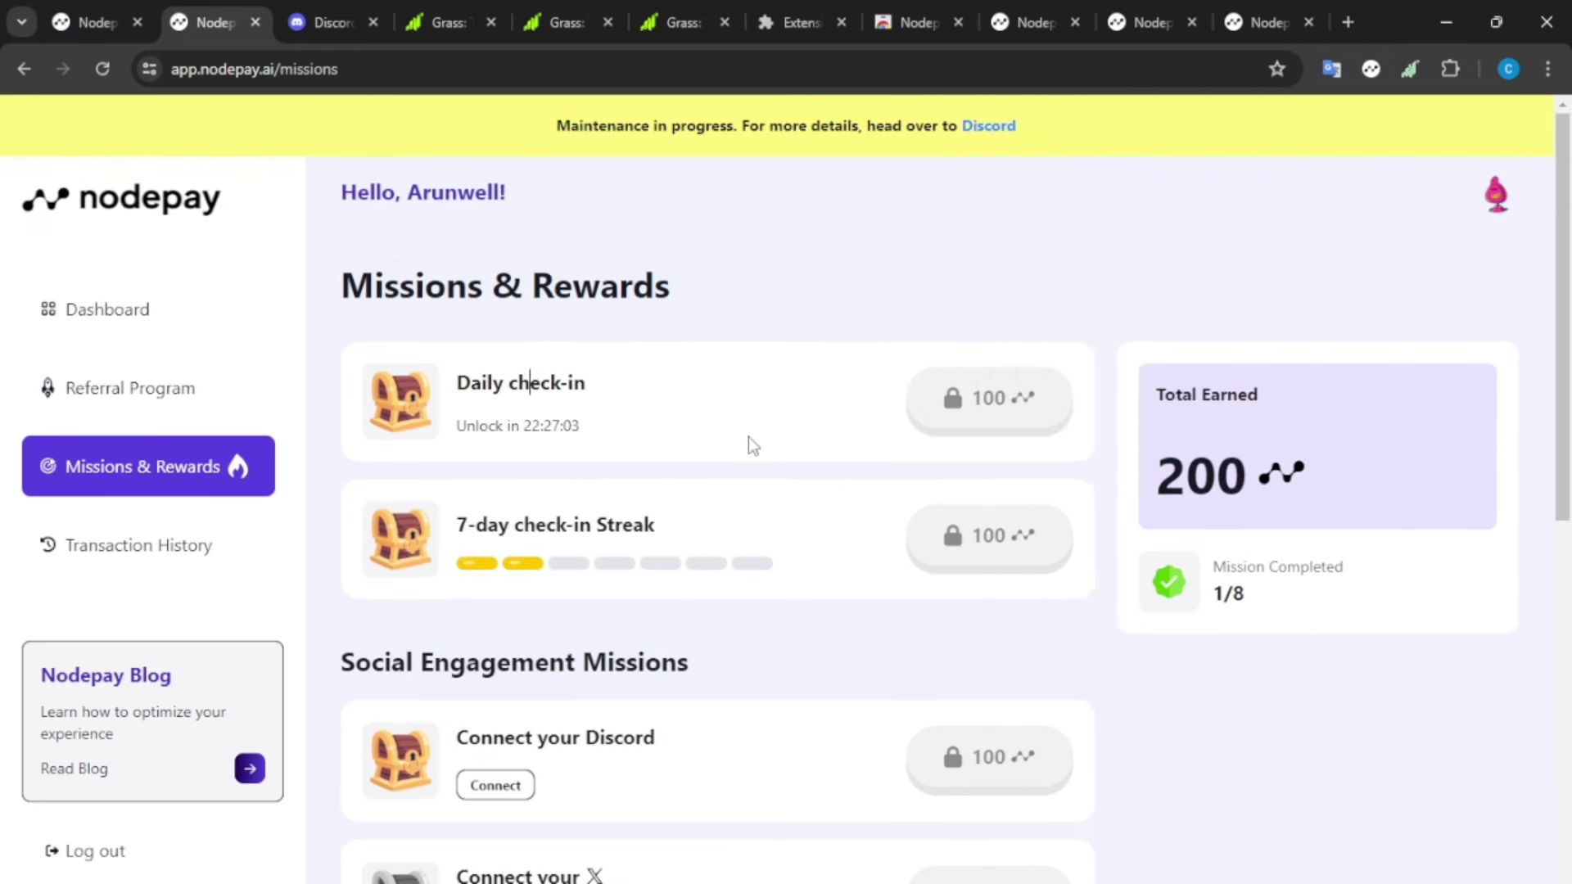
scroll(748, 445, "down", 6)
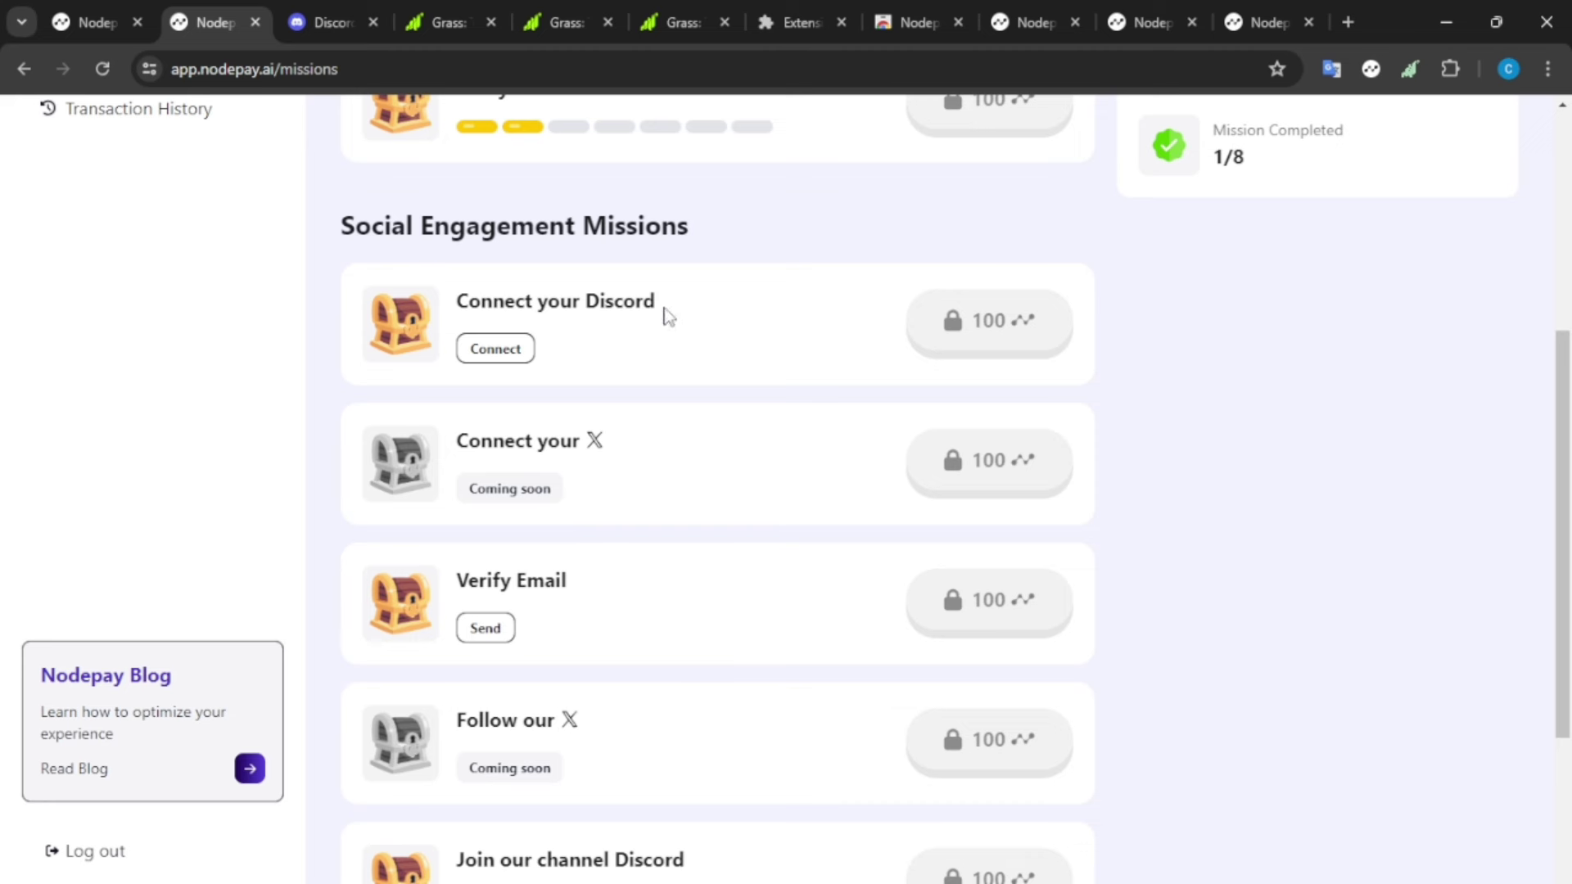
scroll(644, 848, "down", 2)
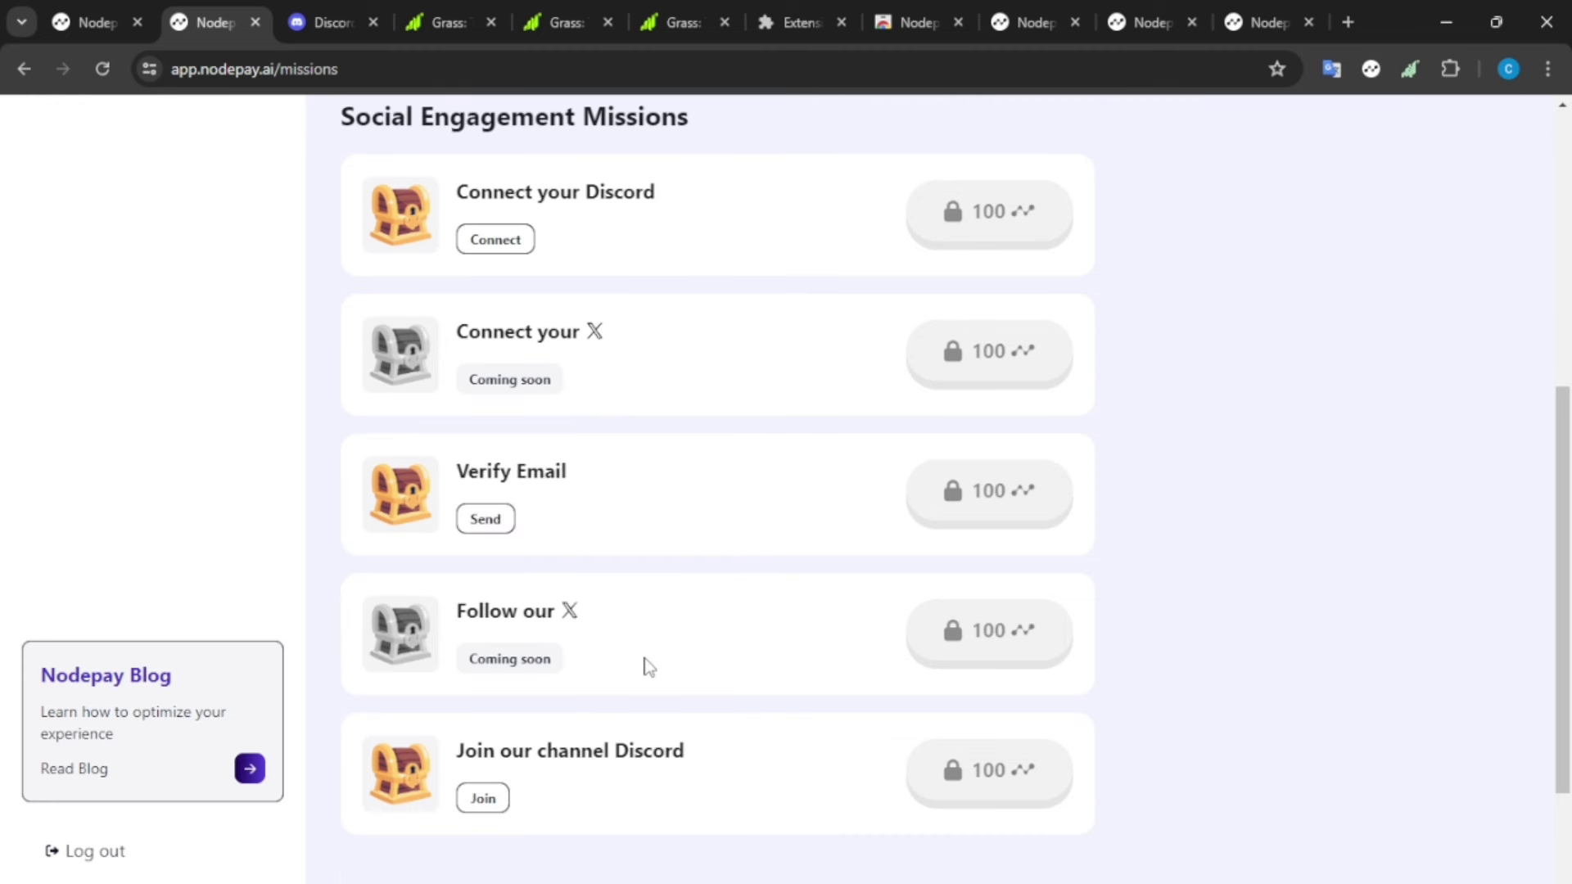
left_click_drag(456, 332, 684, 404)
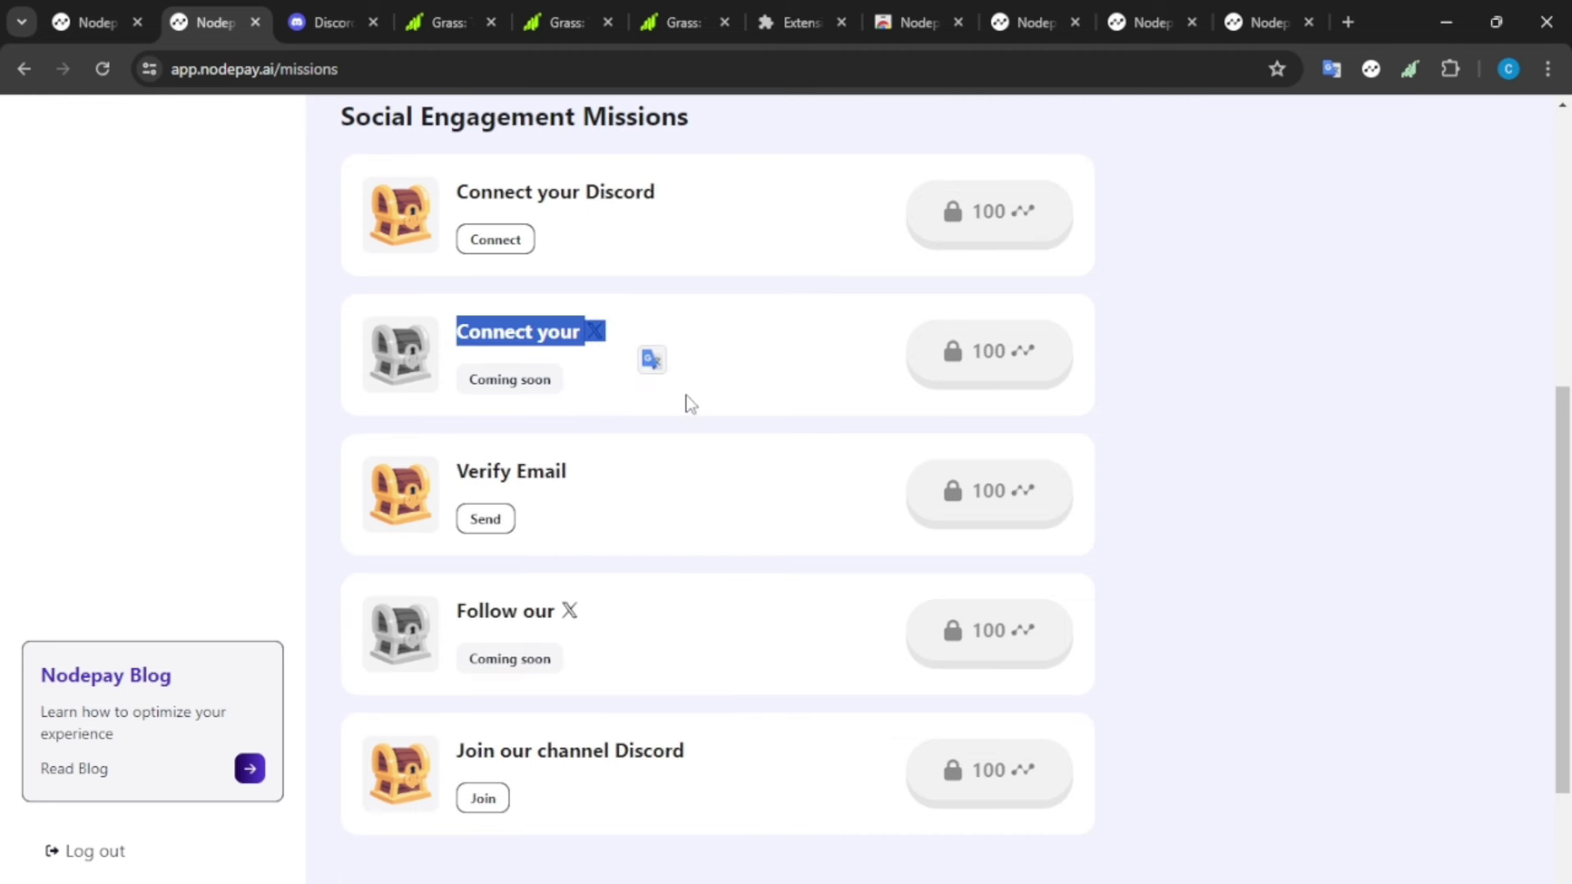
left_click(684, 403)
scroll(748, 784, "down", 3)
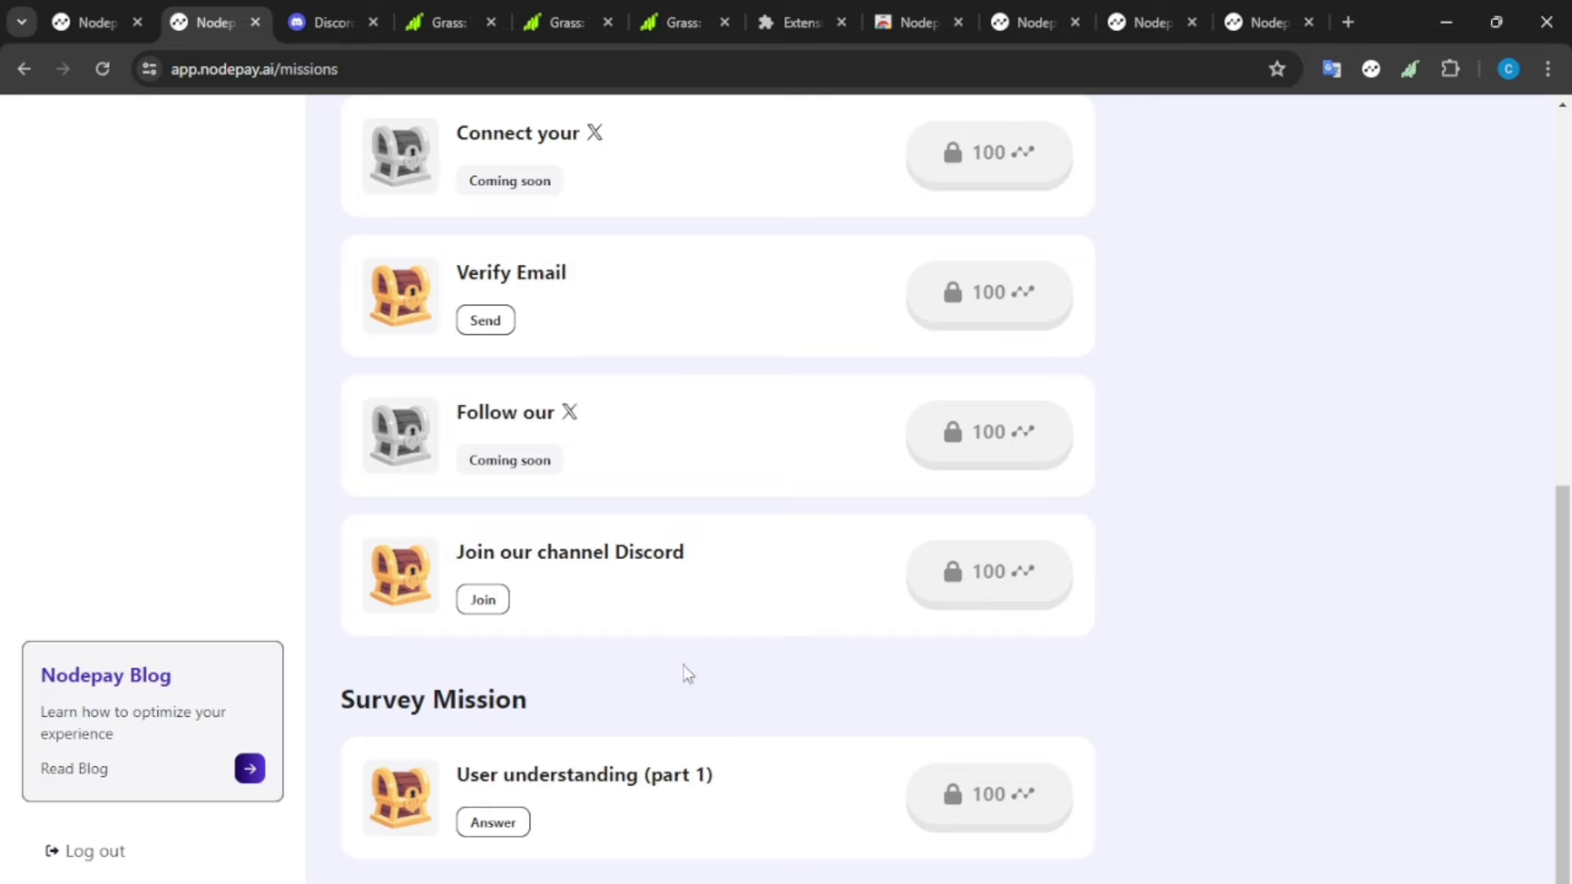
scroll(617, 638, "up", 11)
scroll(550, 811, "down", 5)
scroll(550, 812, "up", 5)
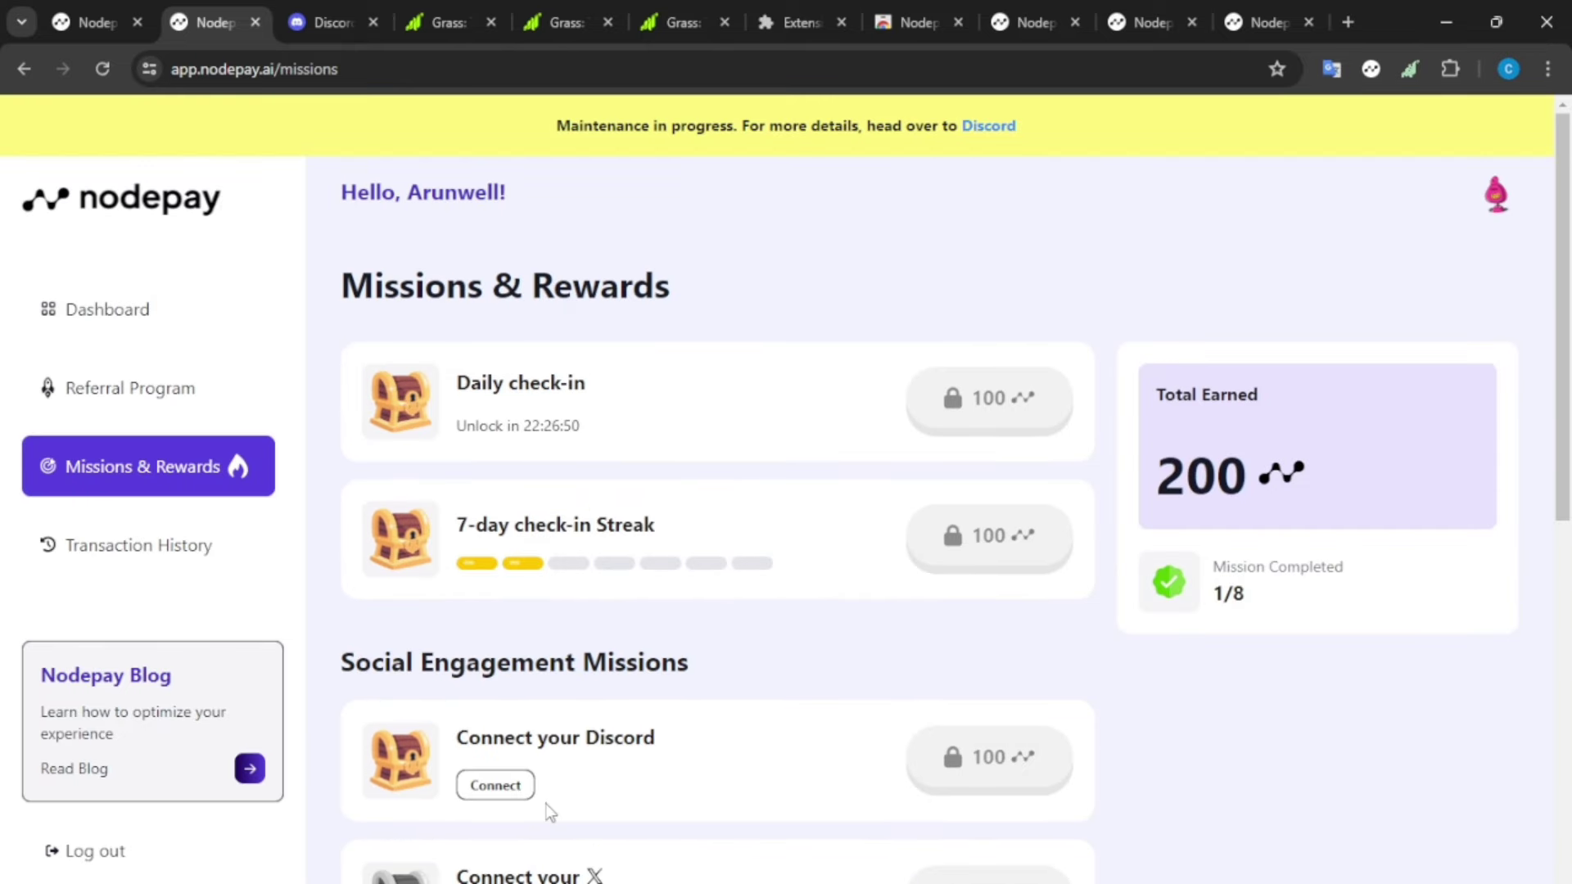
left_click(77, 316)
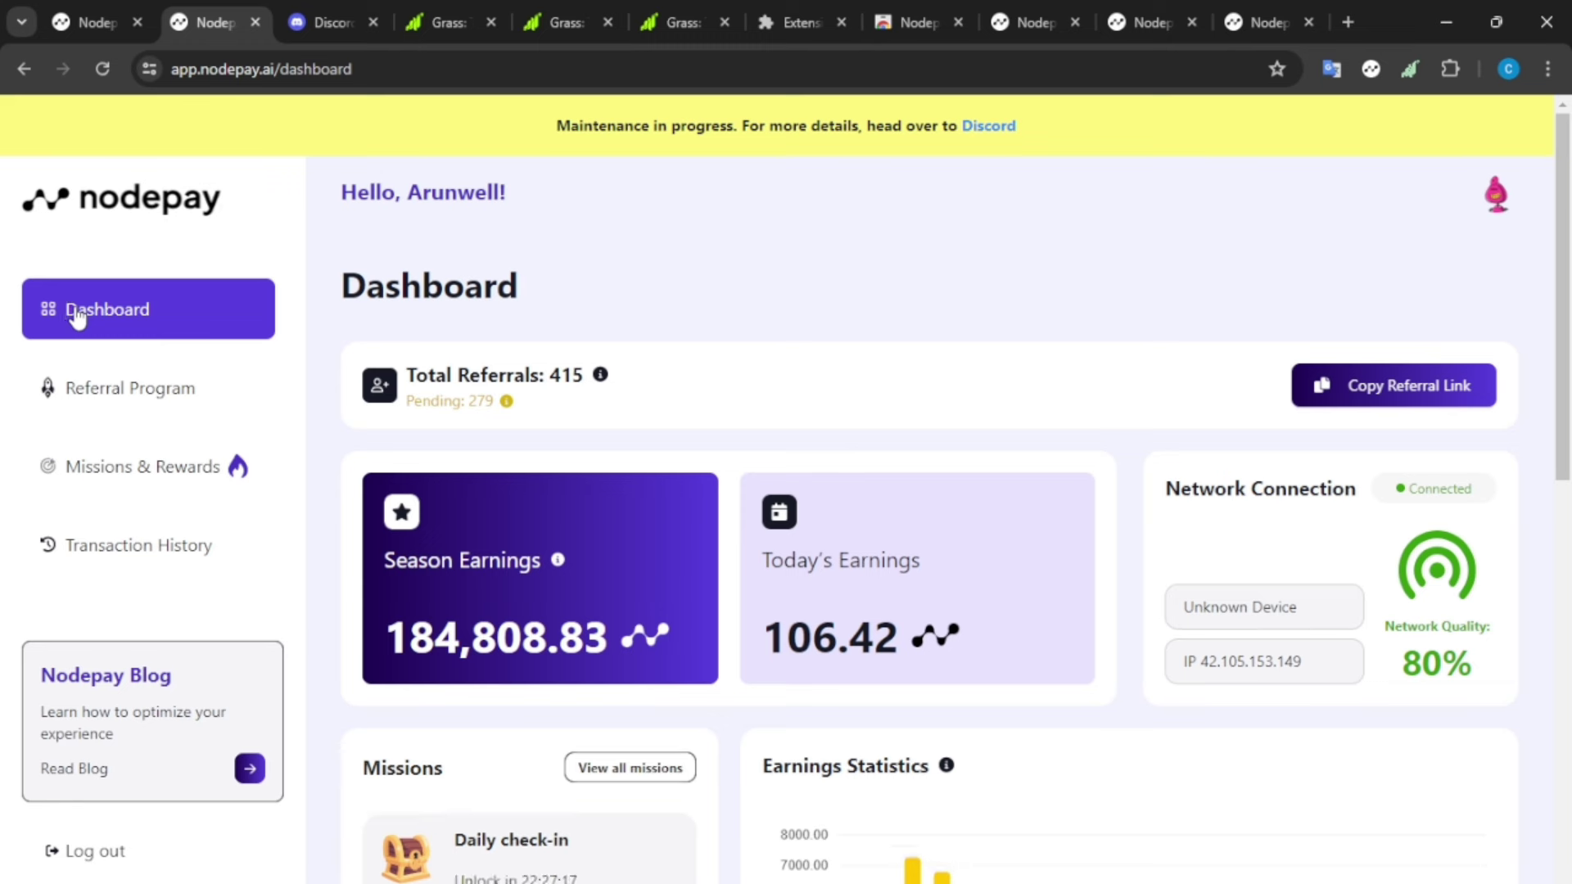
- Switch to Telegram and view the OGCommunity channel's Web 3 Epic Challenge announcement with Bybit as partner
key("alt+Tab")
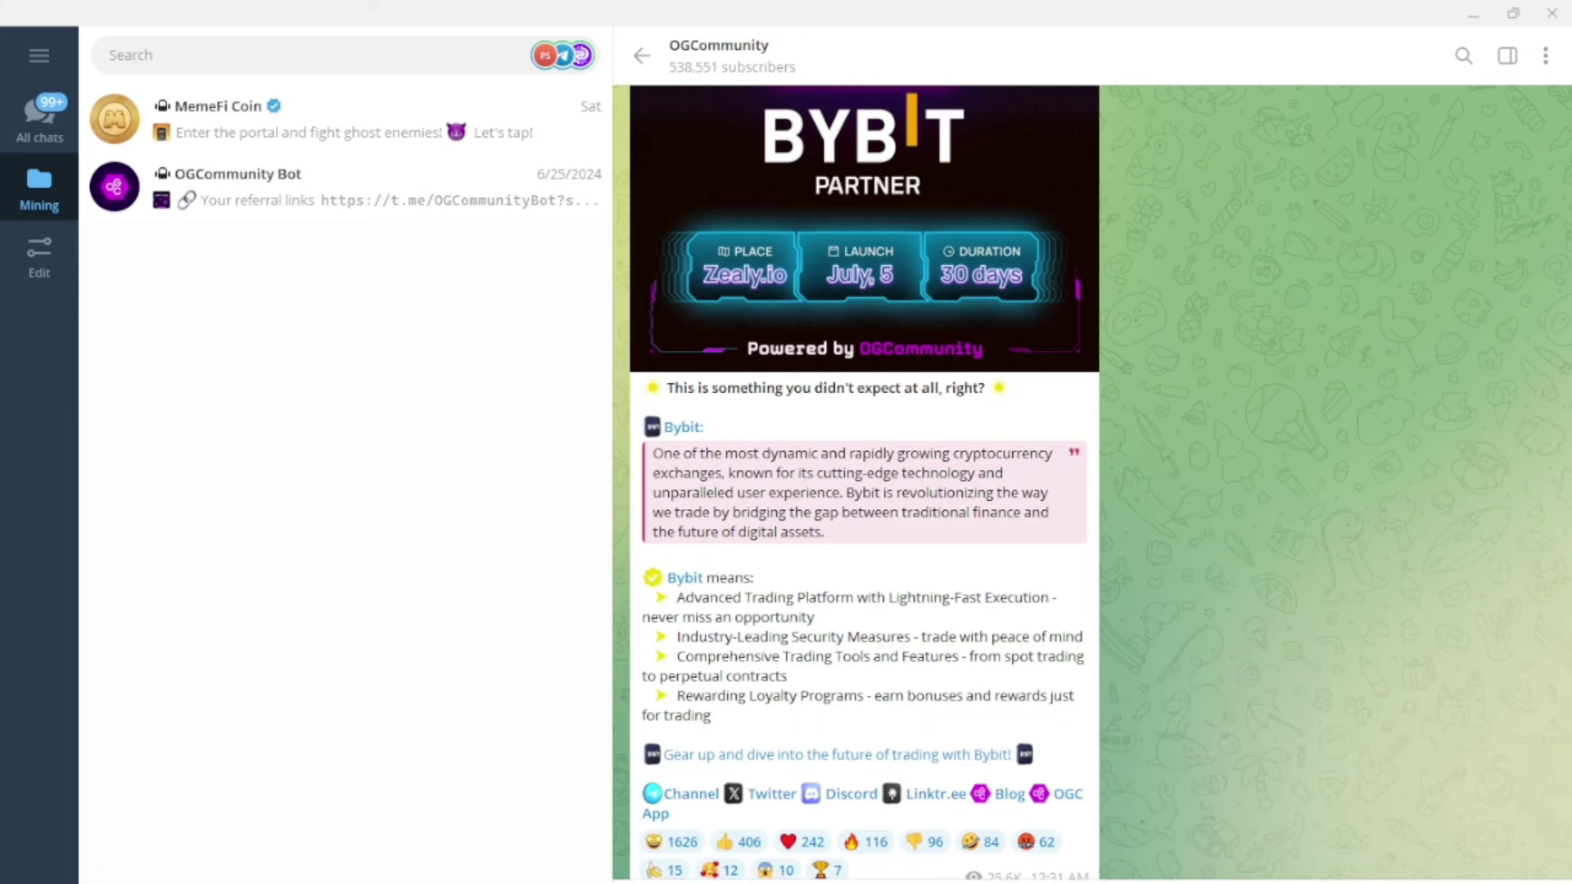
scroll(1359, 582, "up", 5)
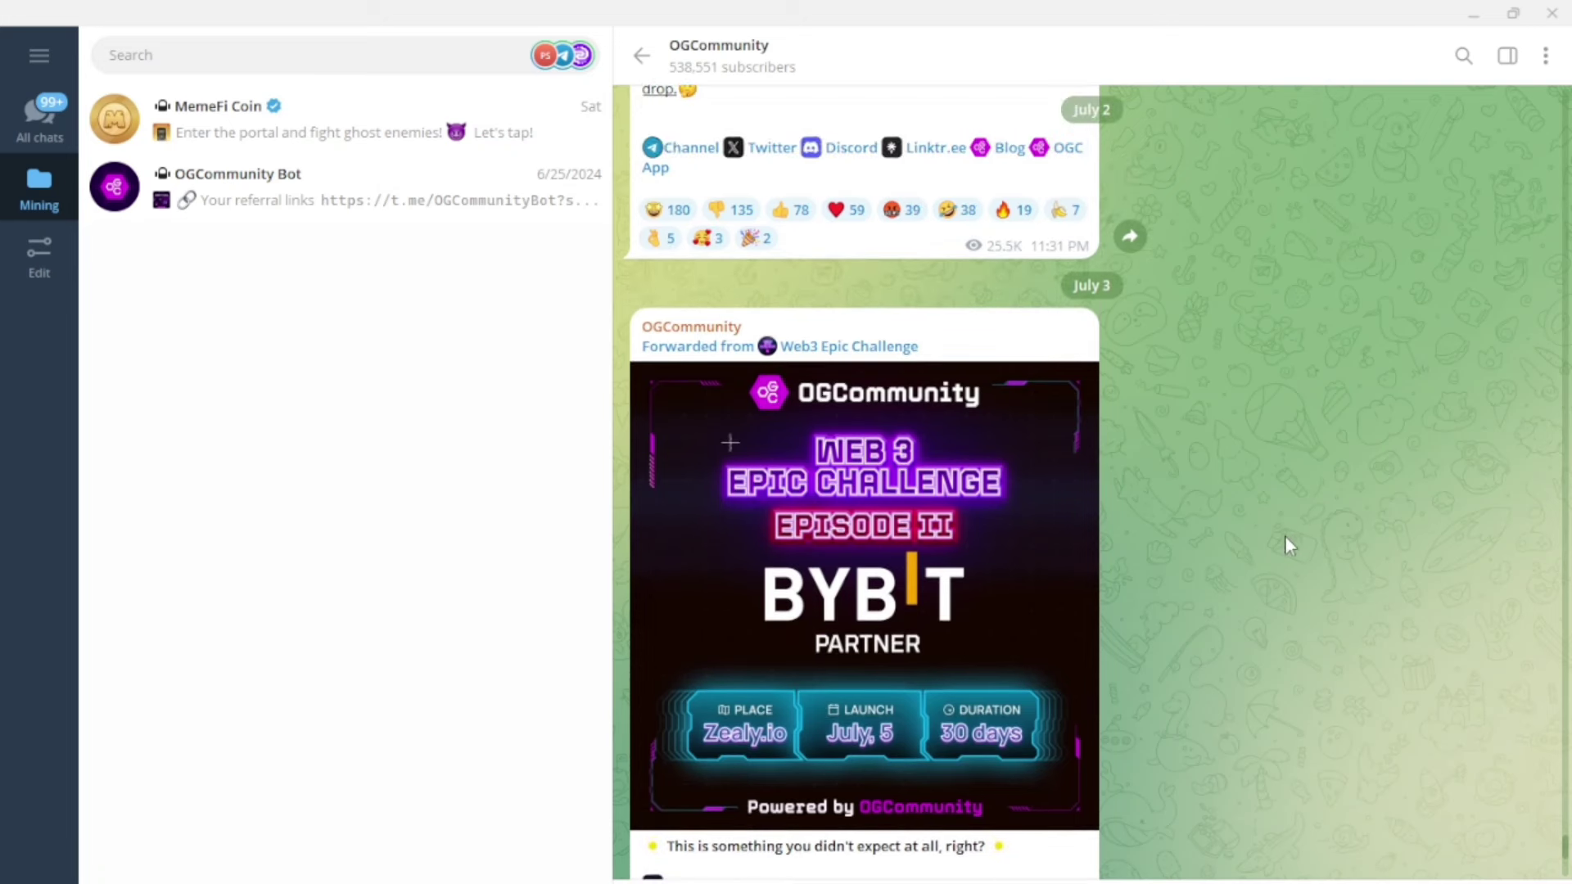
scroll(1036, 490, "down", 3)
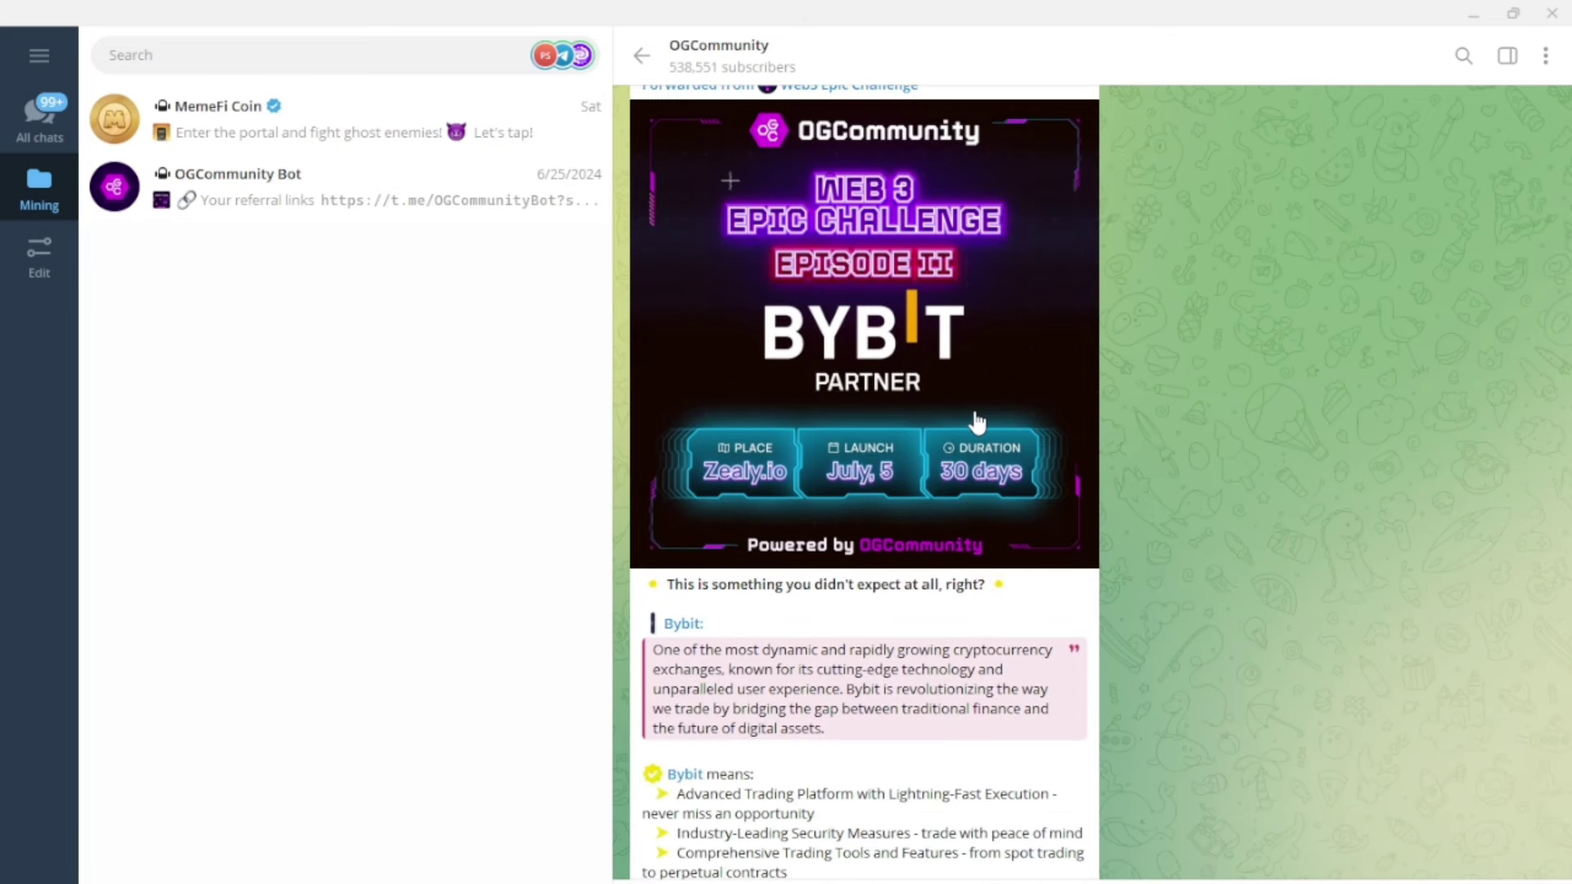
scroll(1033, 617, "down", 3)
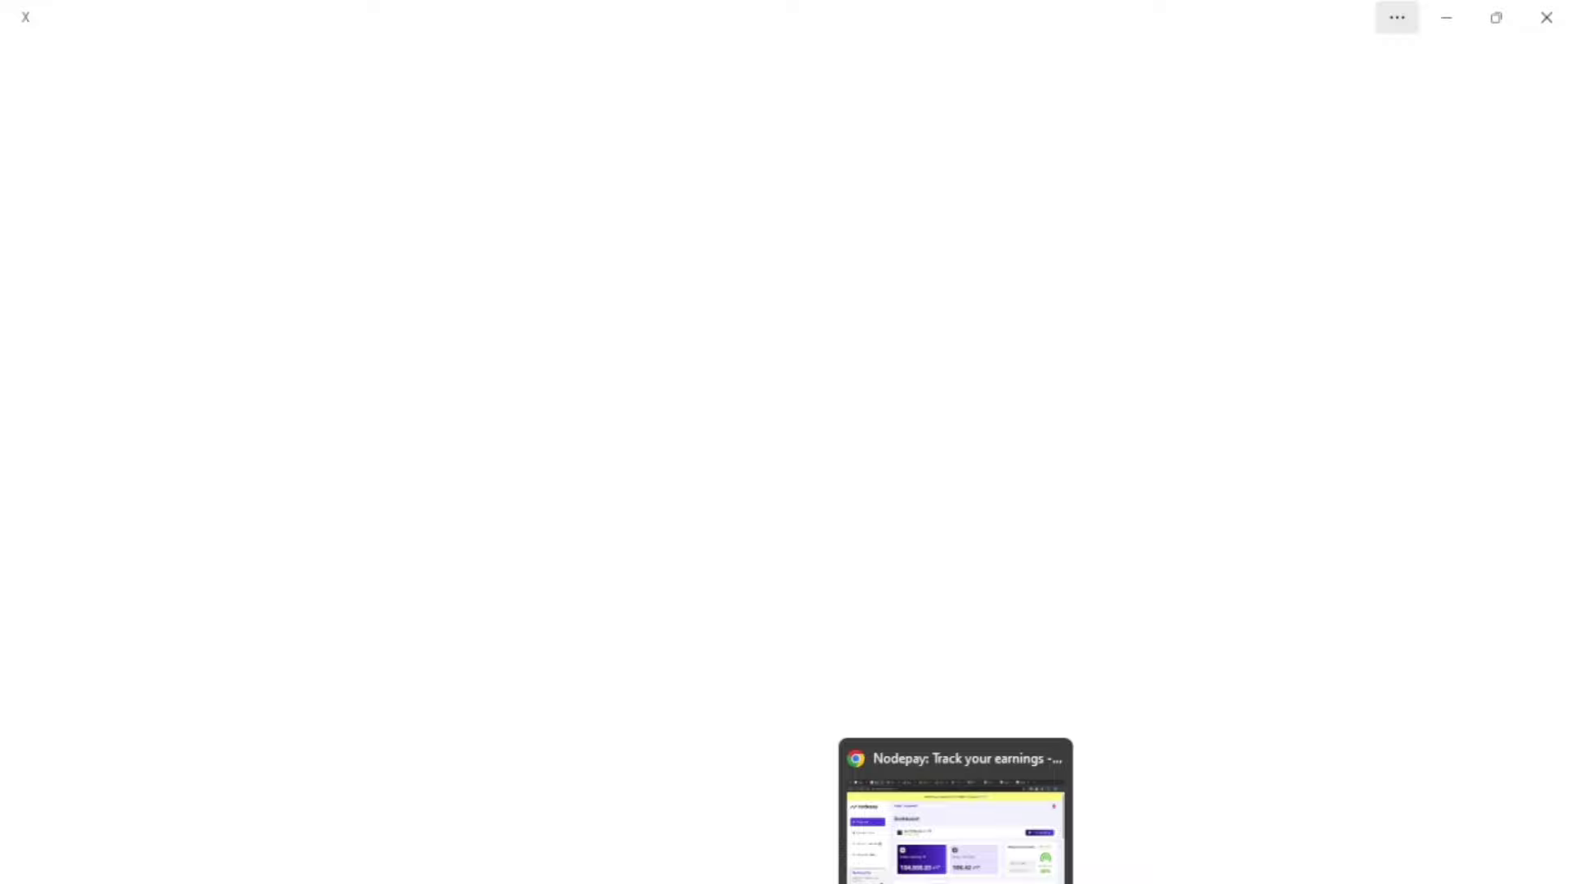
left_click(955, 827)
left_click(1101, 827)
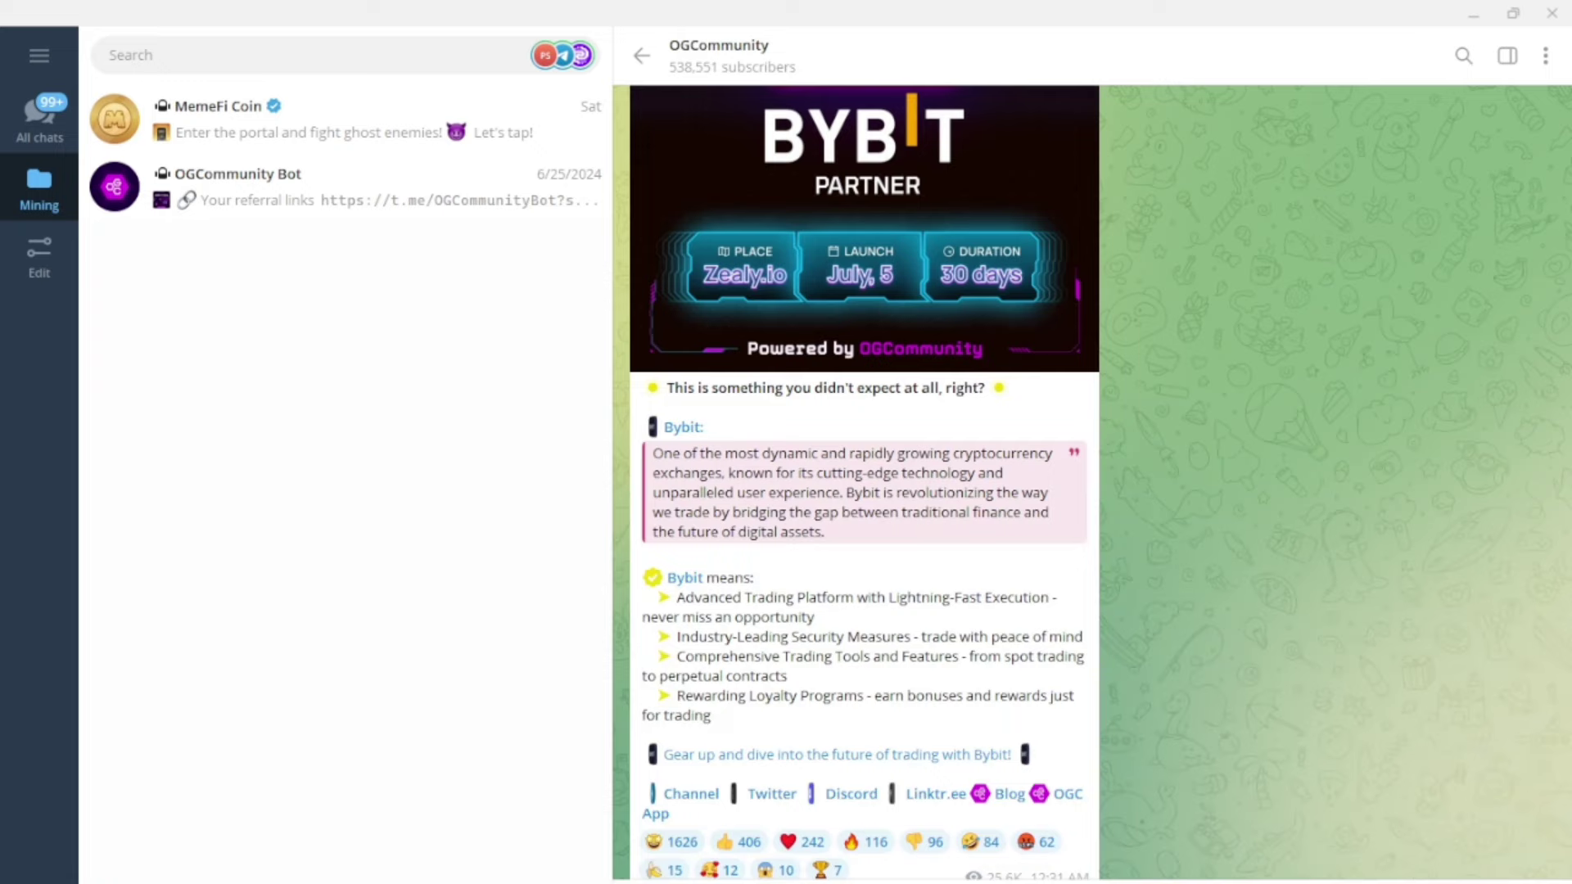
- Read the Bybit description and its list of benefits in the OGCommunity post
scroll(858, 429, "up", 5)
scroll(858, 429, "down", 8)
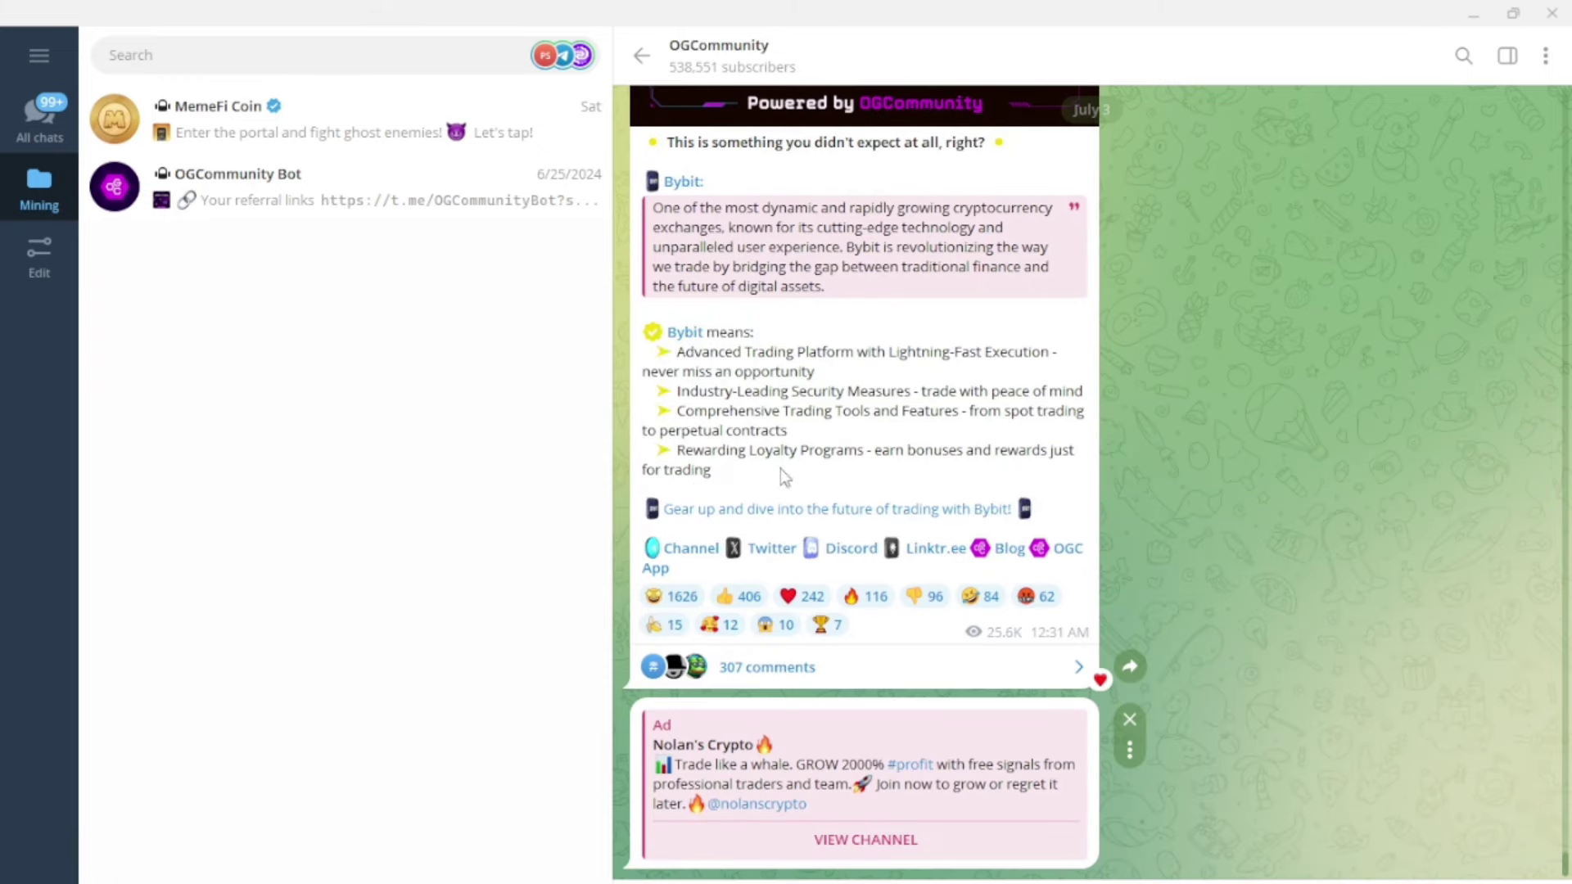
scroll(1091, 562, "up", 5)
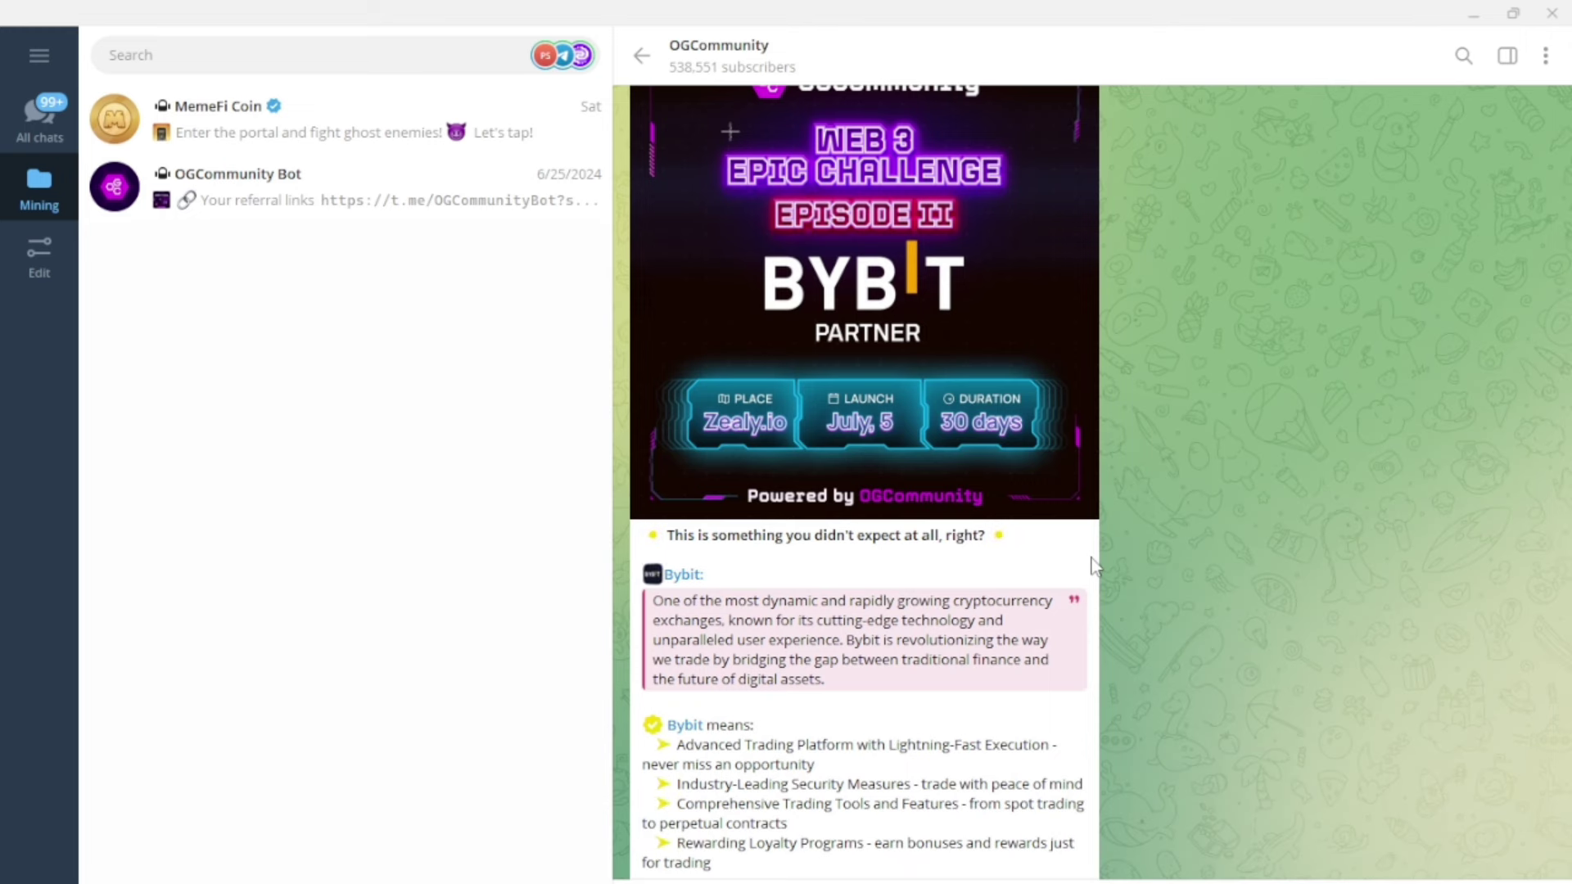
scroll(1080, 504, "down", 1)
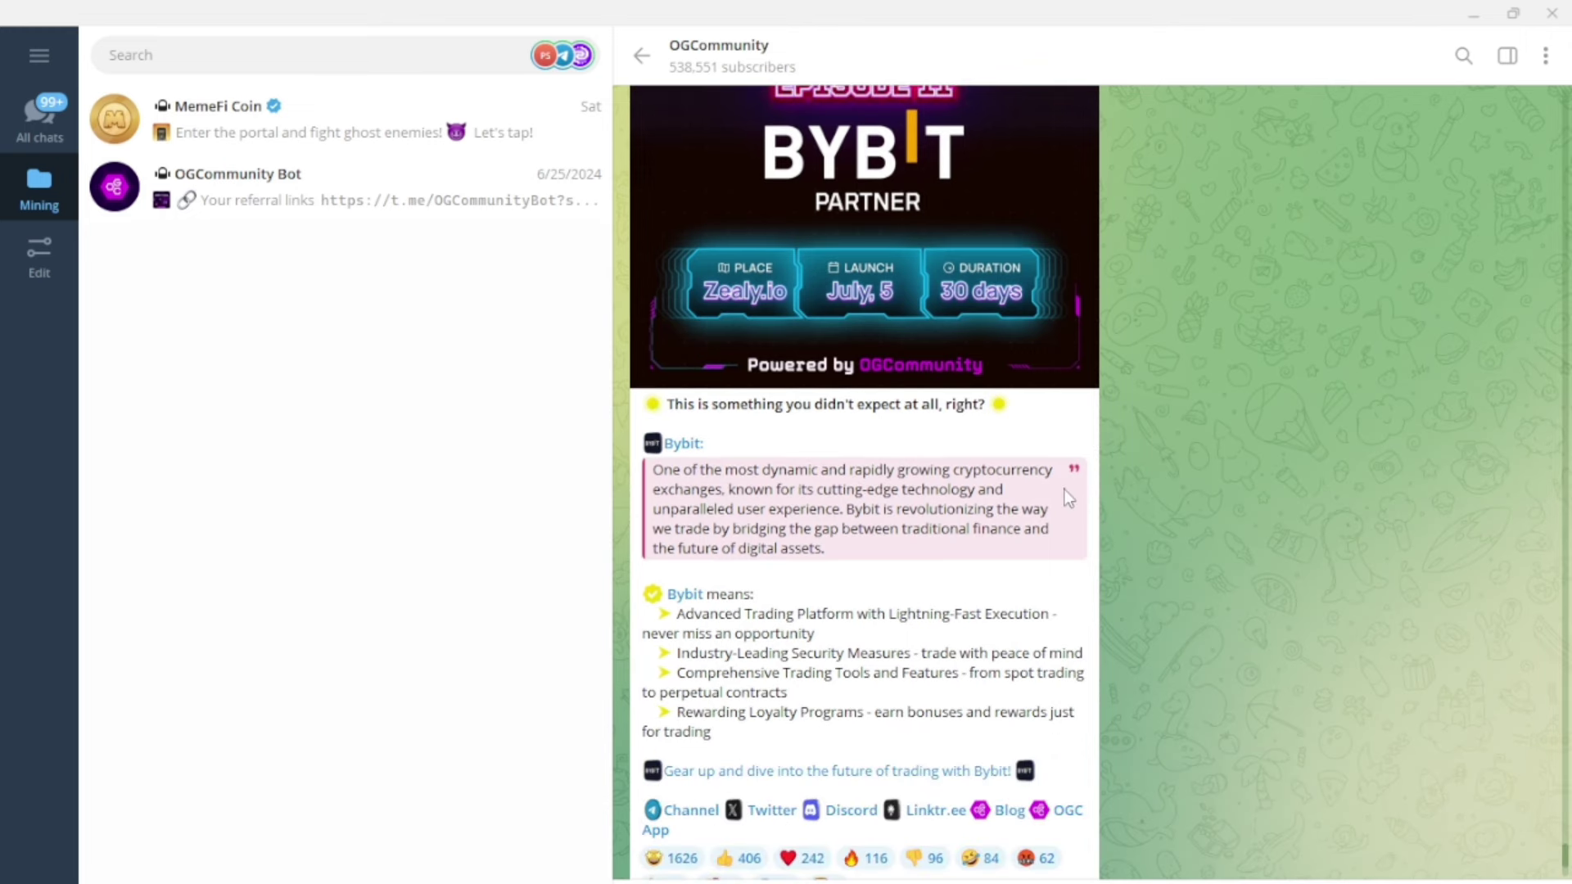
scroll(843, 483, "up", 3)
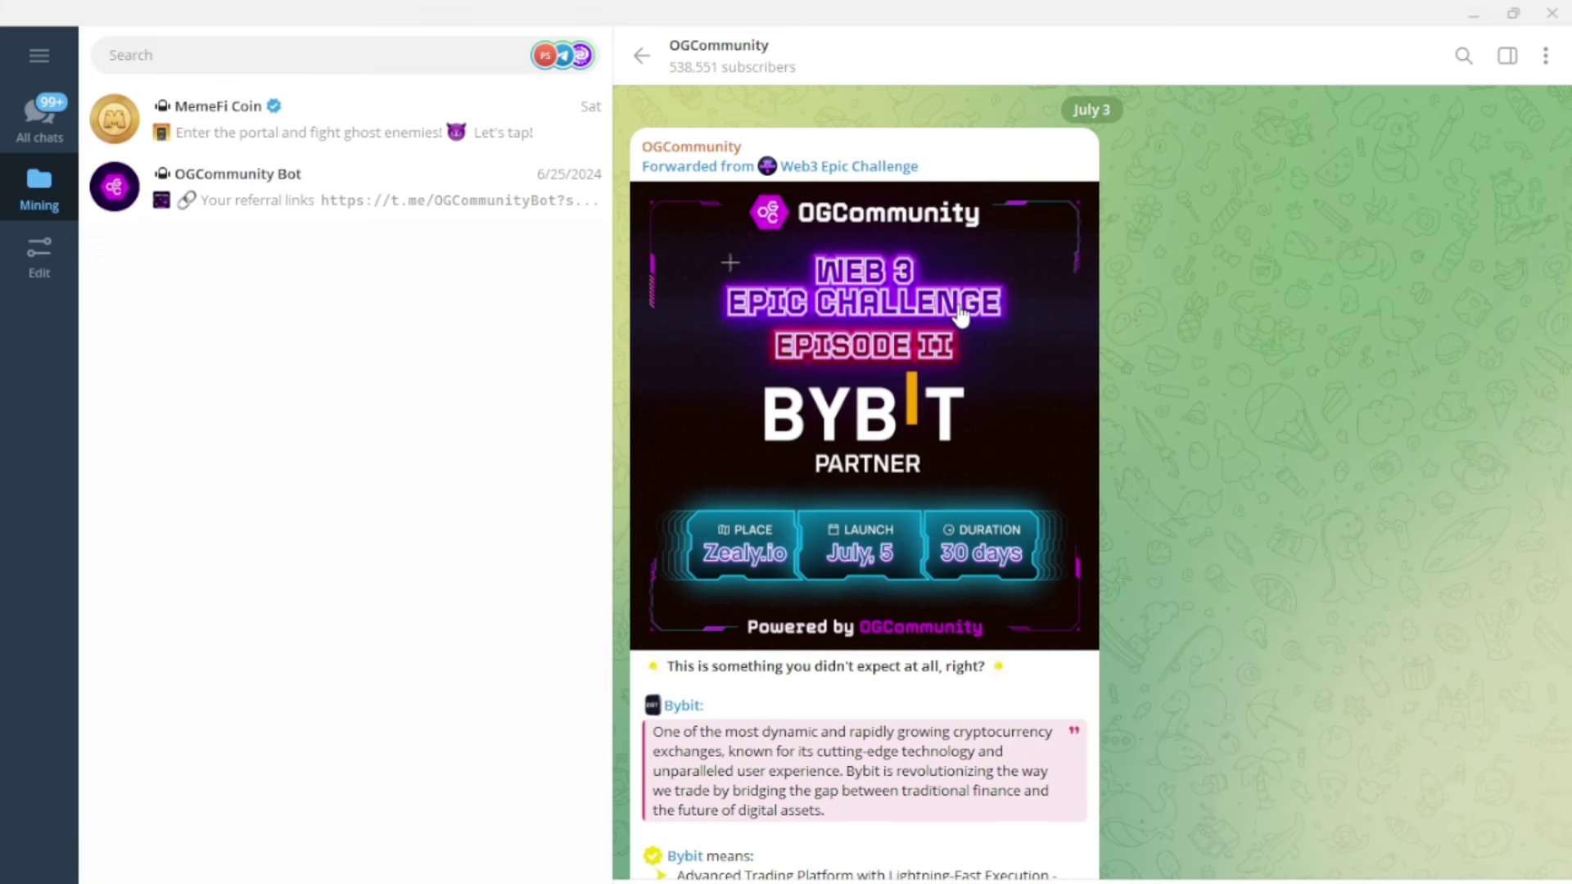
scroll(797, 393, "down", 2)
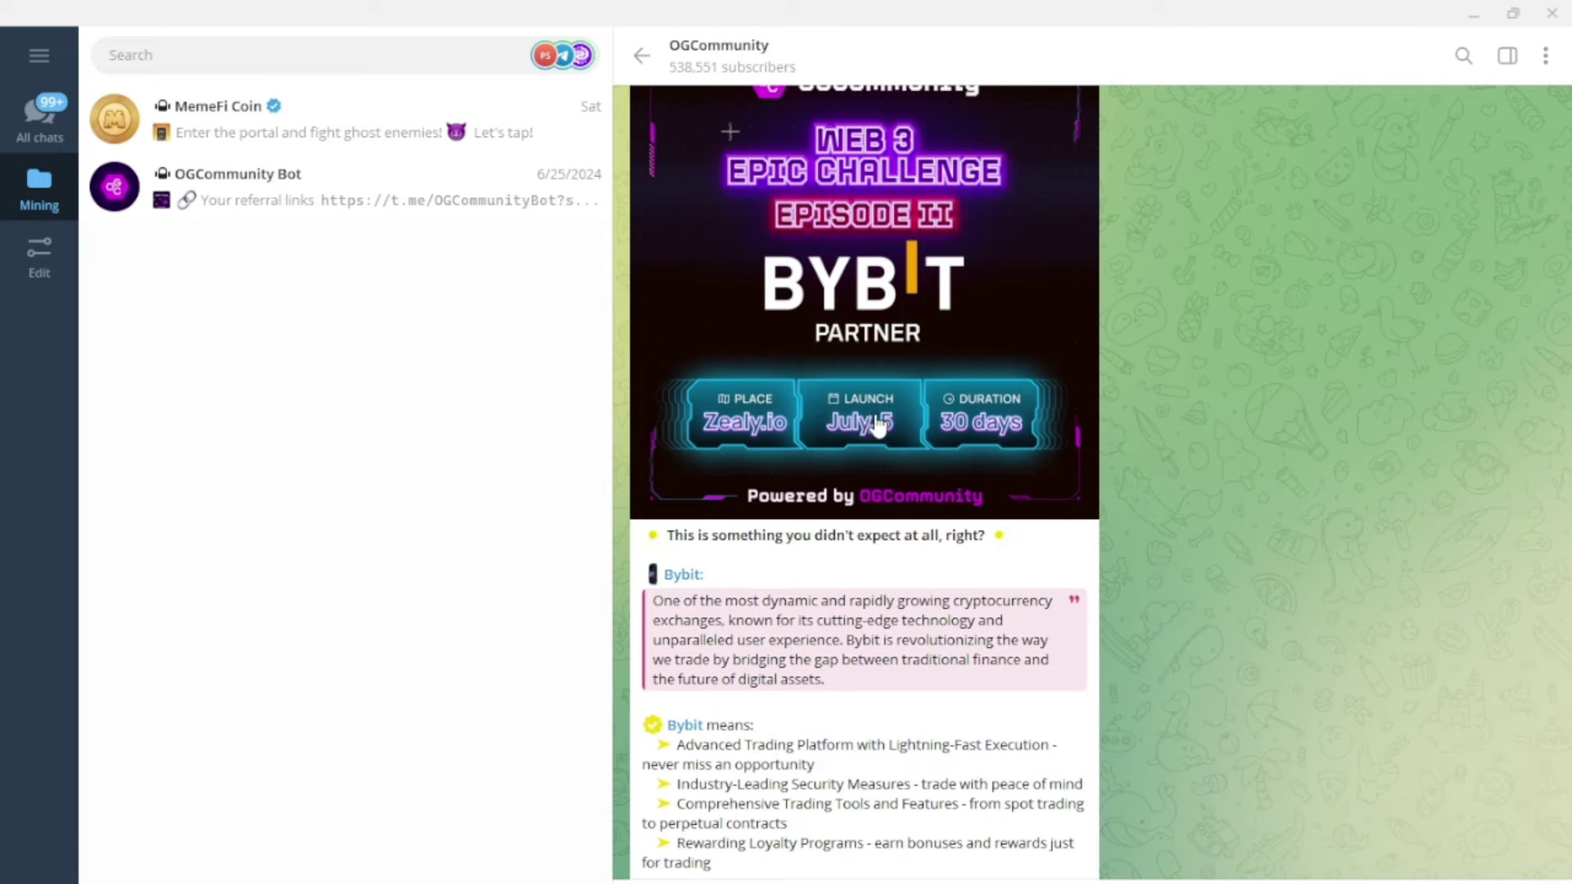
- Enlarge the Web 3 Epic Challenge Episode II image, close it, and check the challenge's place, launch date and duration
scroll(843, 466, "up", 2)
scroll(843, 467, "down", 3)
left_click(765, 332)
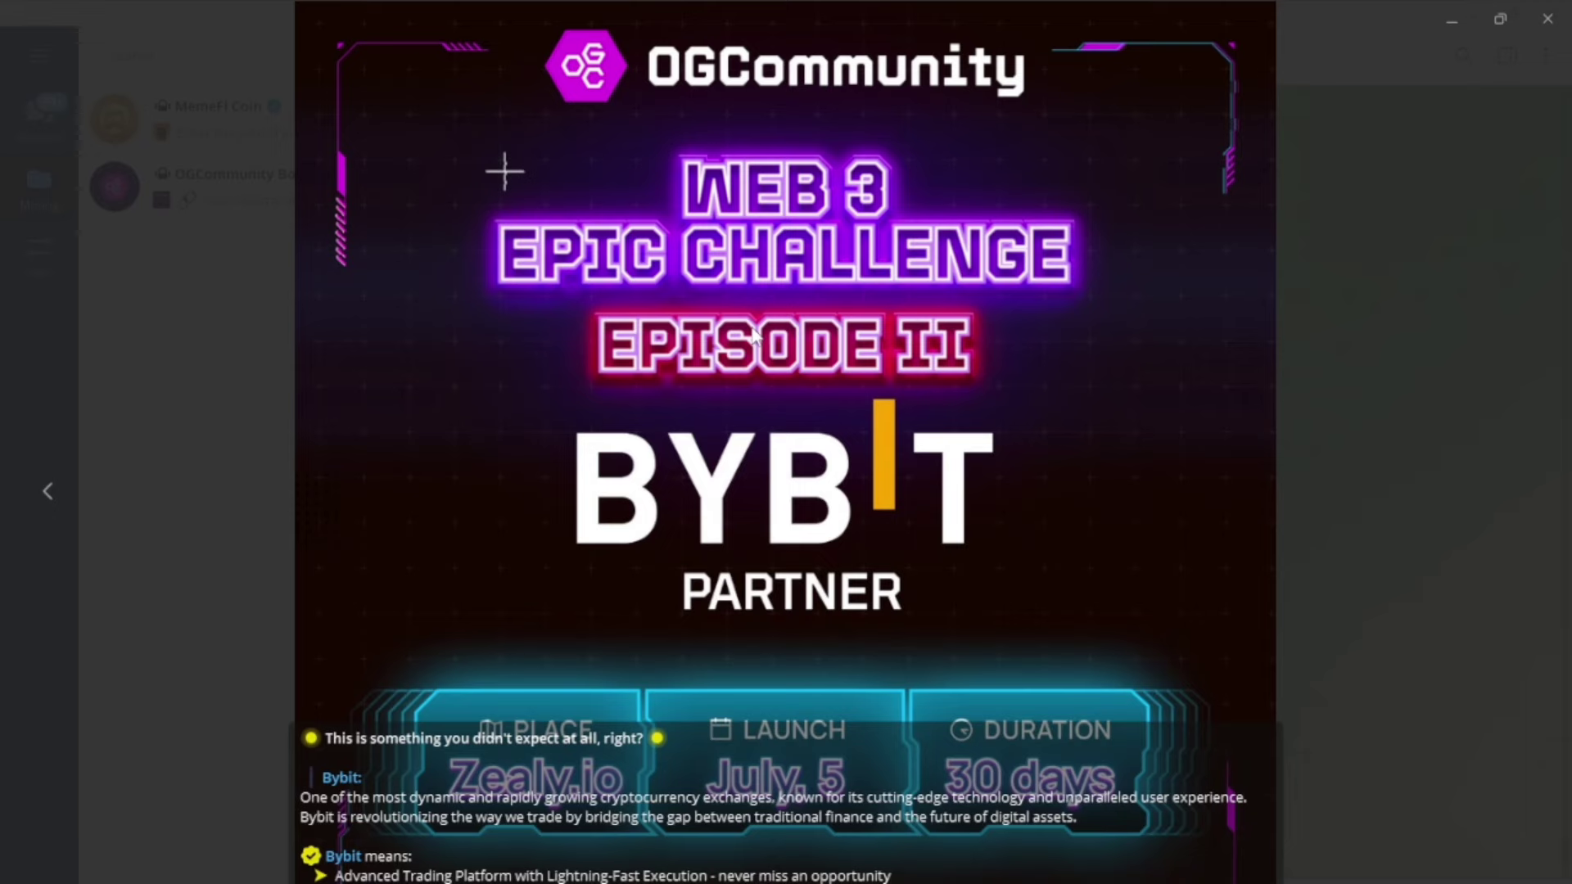
left_click(1460, 399)
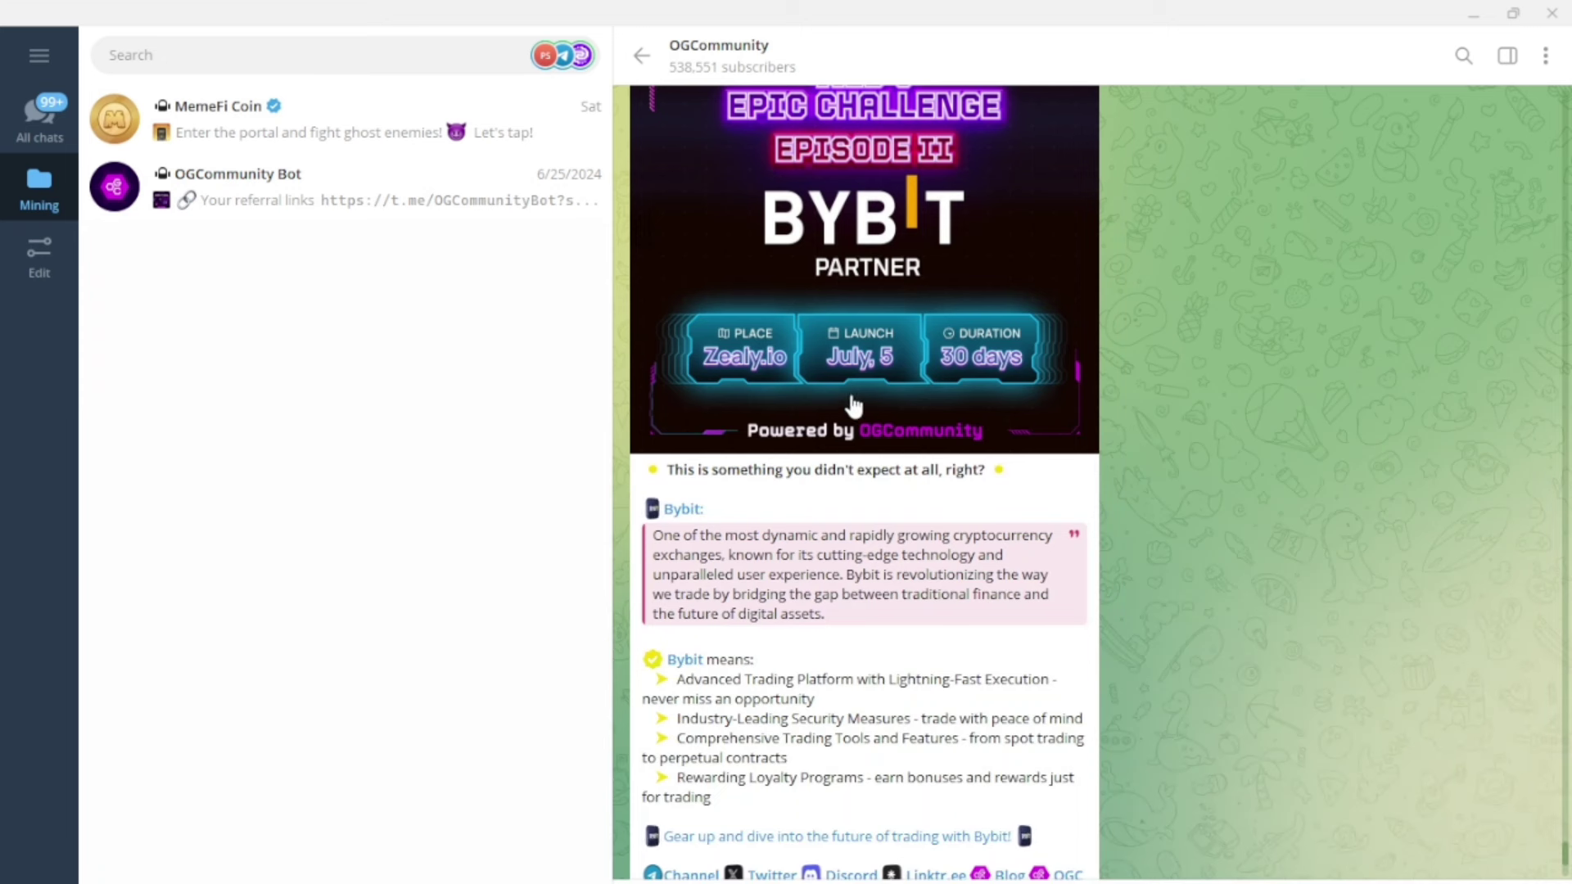
scroll(856, 402, "up", 1)
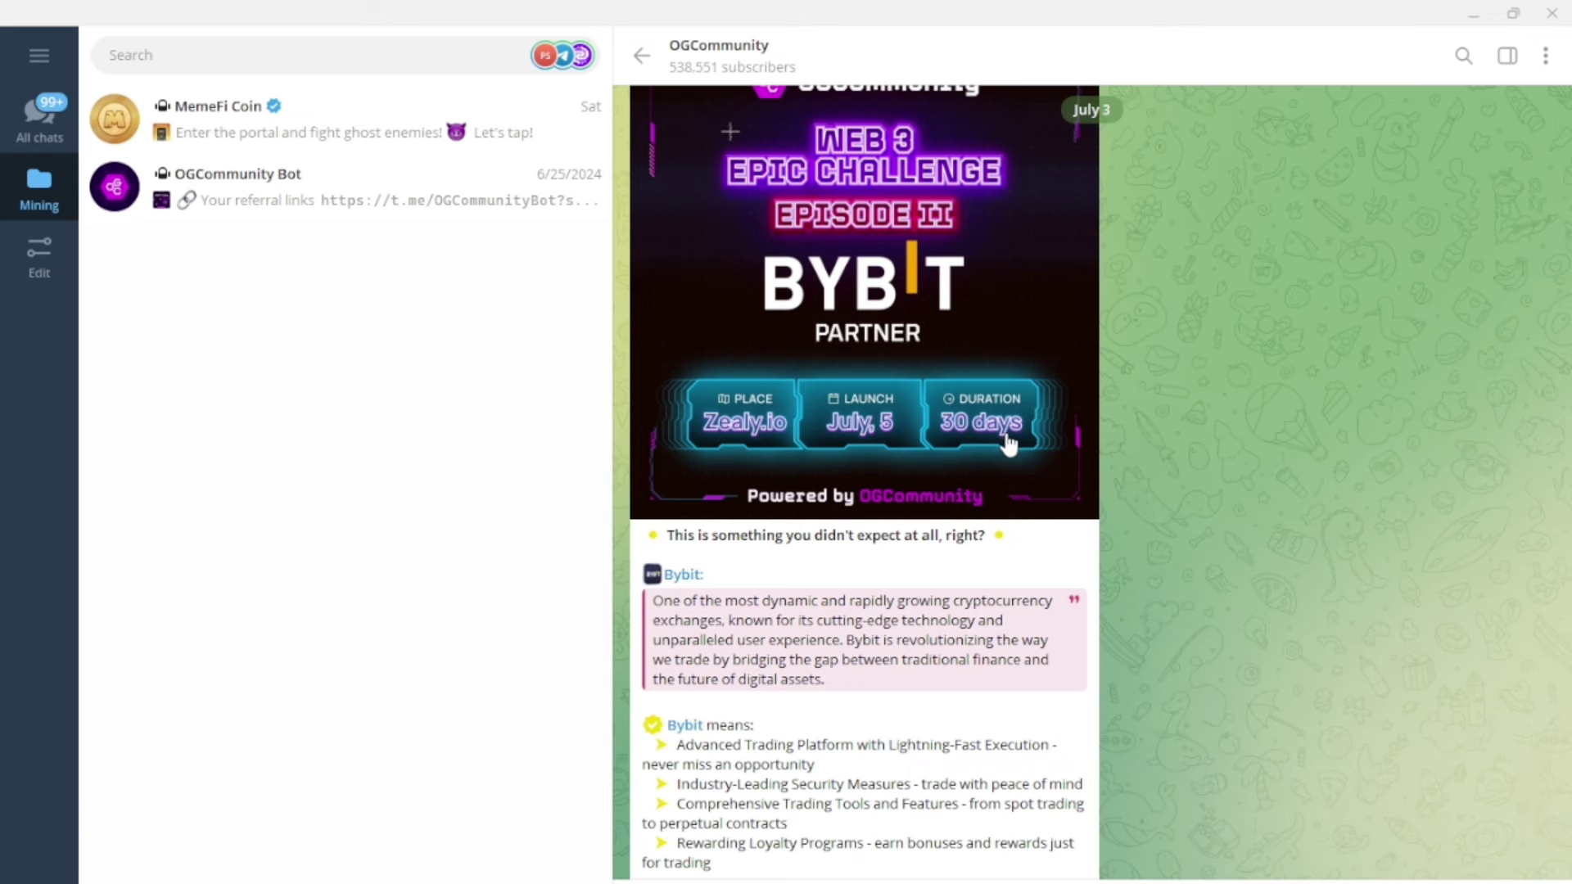
scroll(1007, 459, "down", 3)
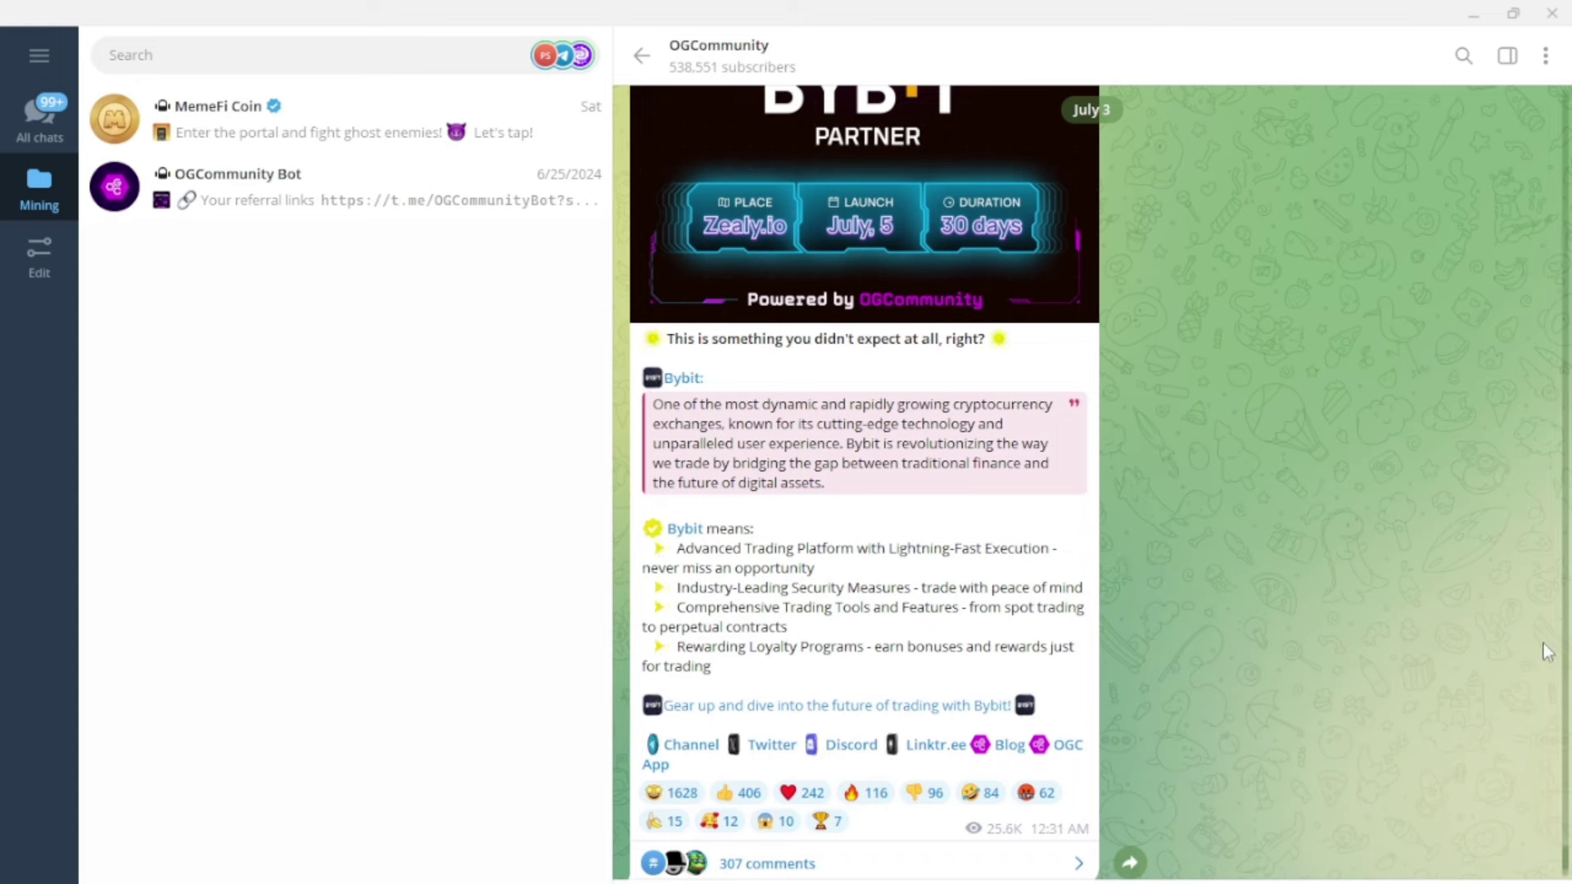
- Look over the Web 3 Epic Challenge Episode II post in OGCommunity again and switch to the Hindi crypto channel
scroll(728, 638, "up", 3)
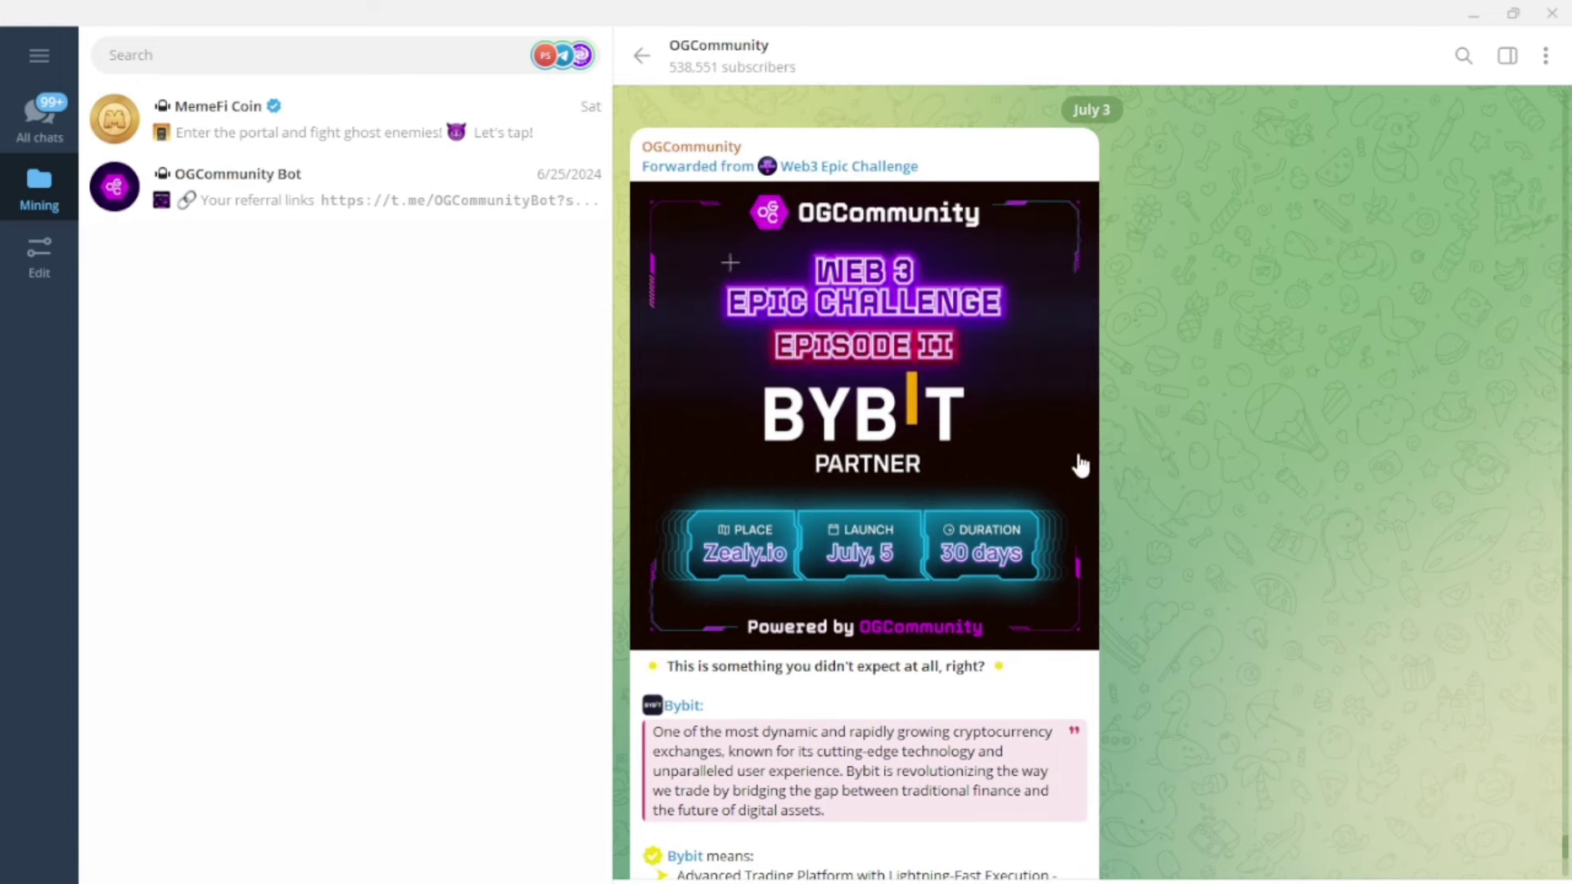
scroll(1097, 467, "up", 6)
scroll(1133, 434, "up", 6)
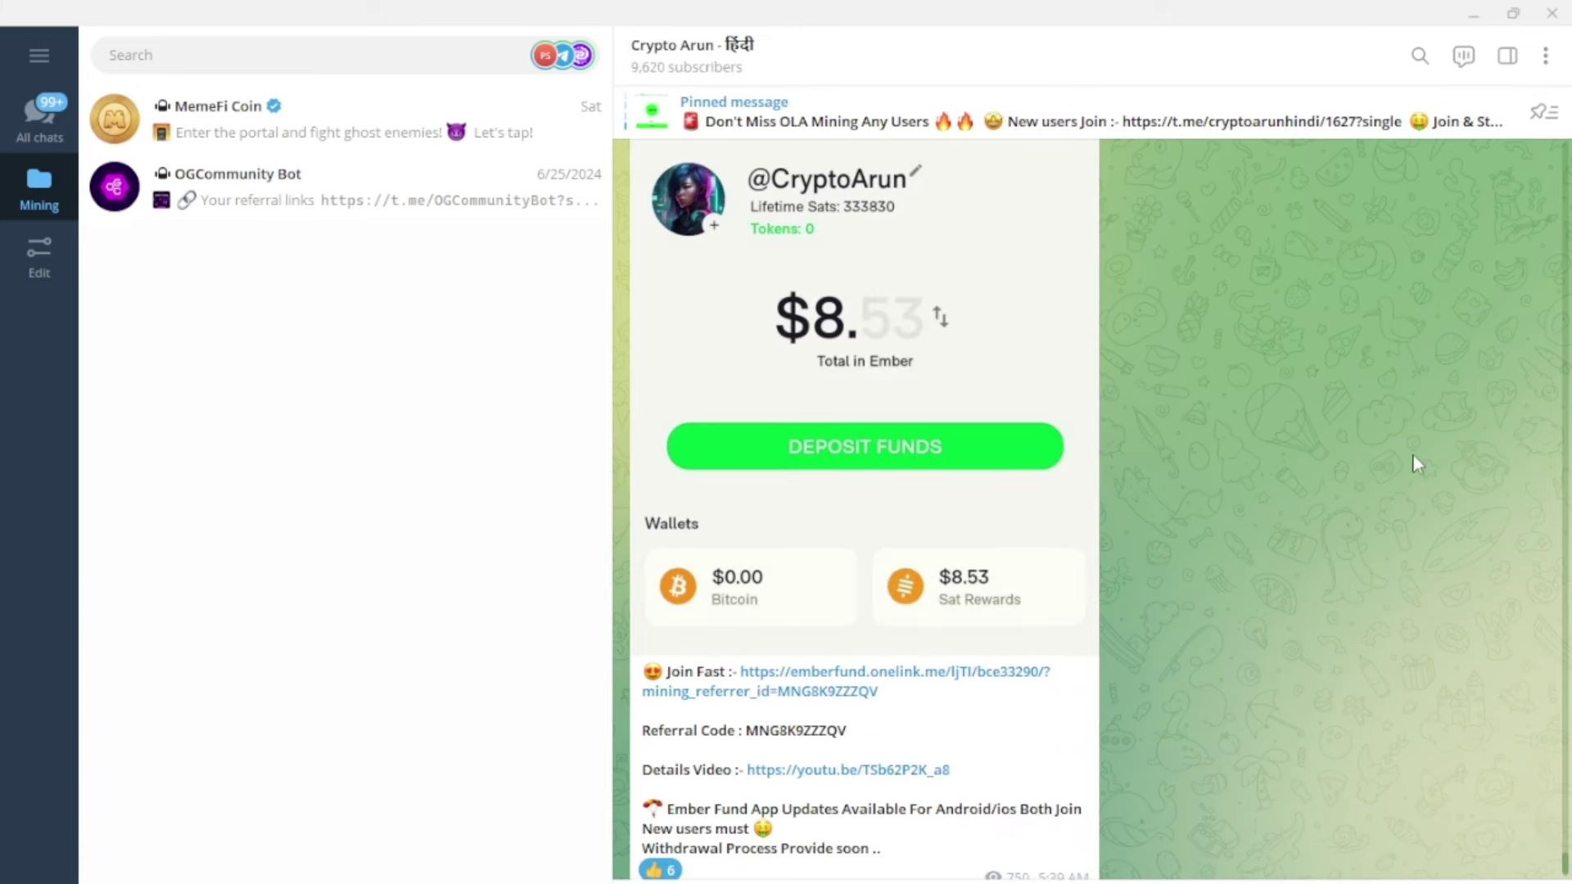
- Find the July 3 Catizen airdrop post in the channel, enlarge its image to read it, and close the image
scroll(1130, 556, "down", 1)
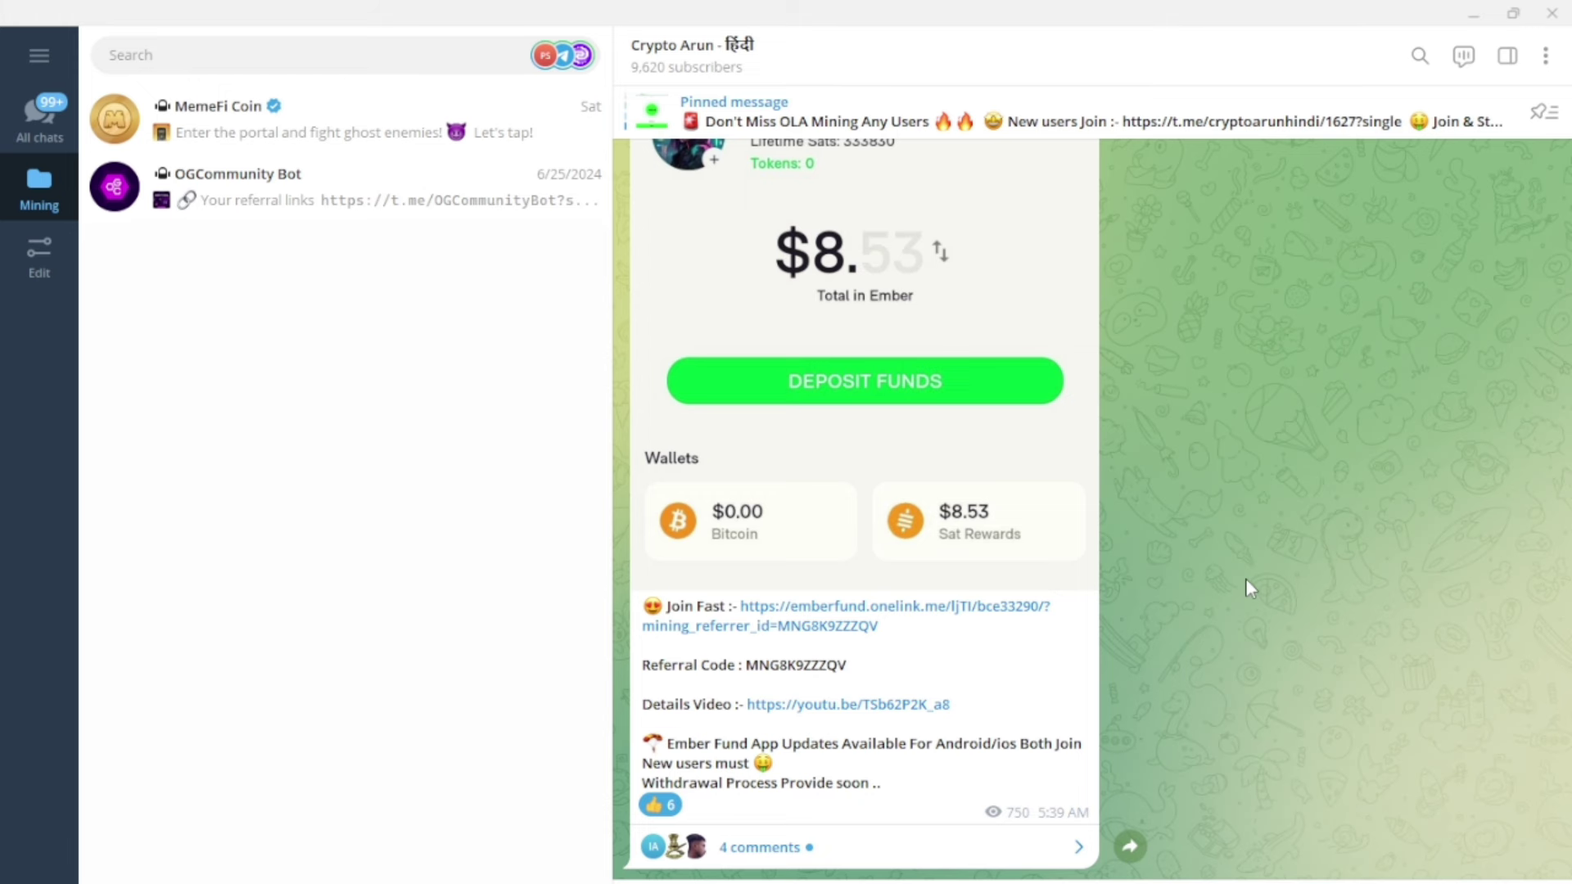
scroll(1288, 578, "up", 15)
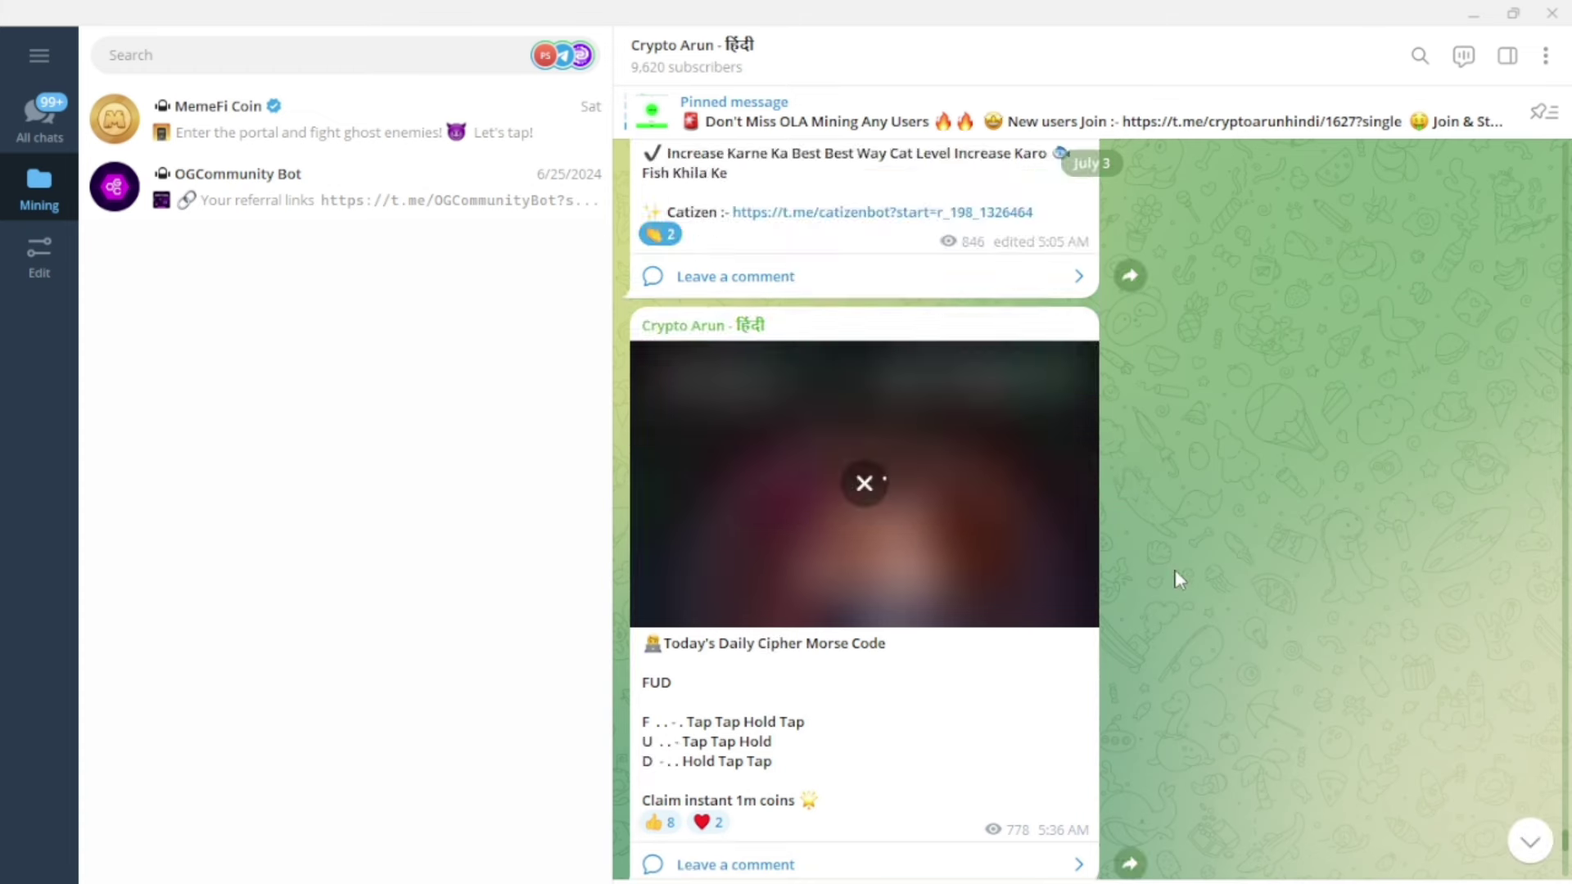
scroll(965, 473, "up", 2)
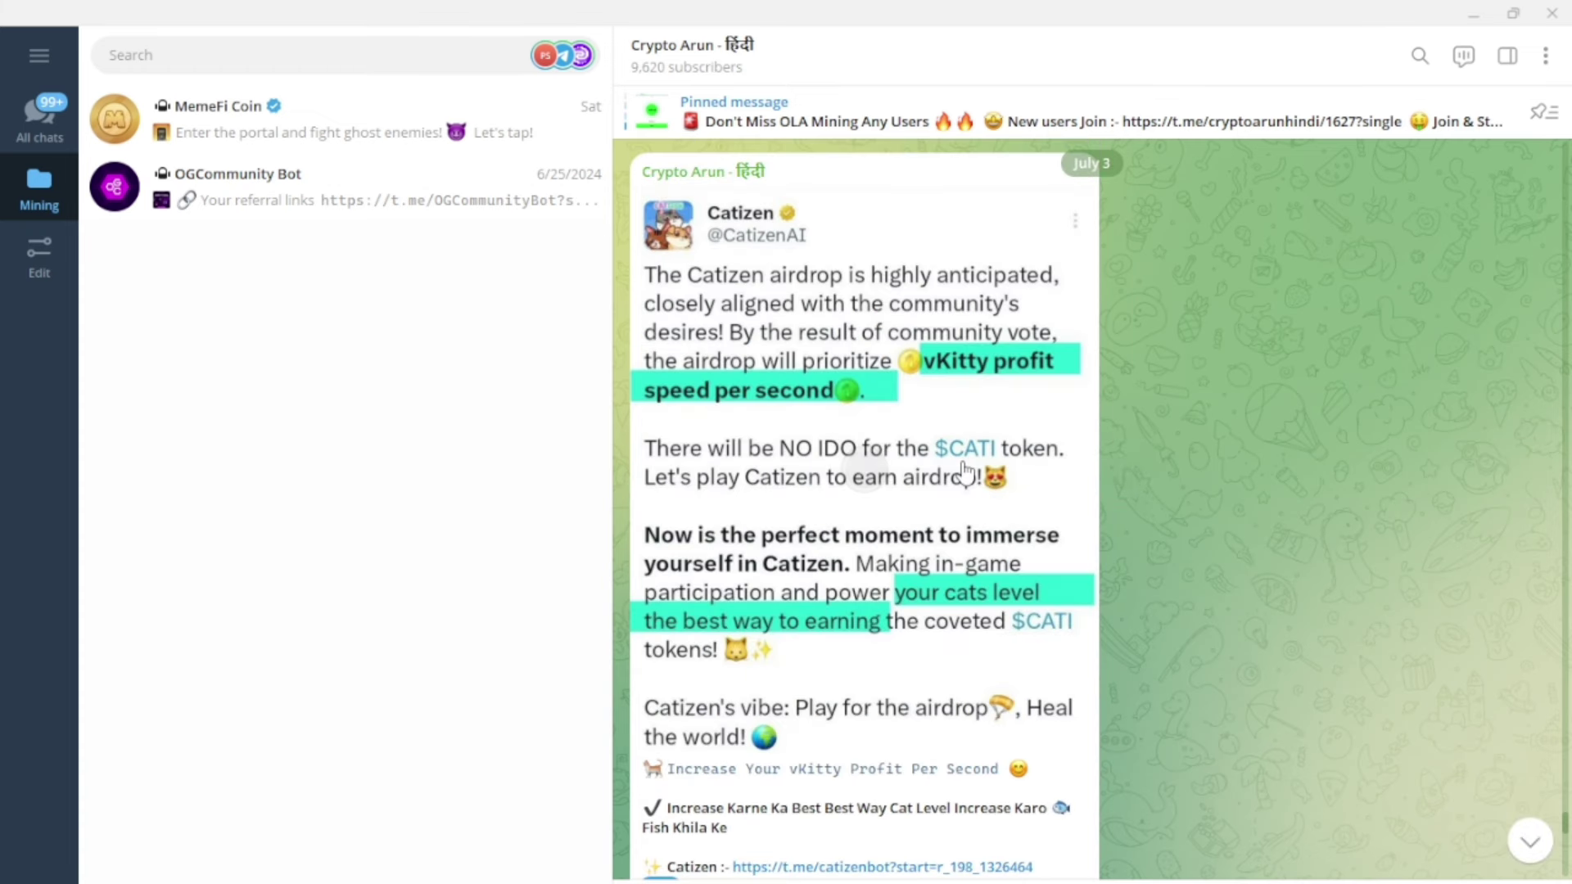
left_click(936, 401)
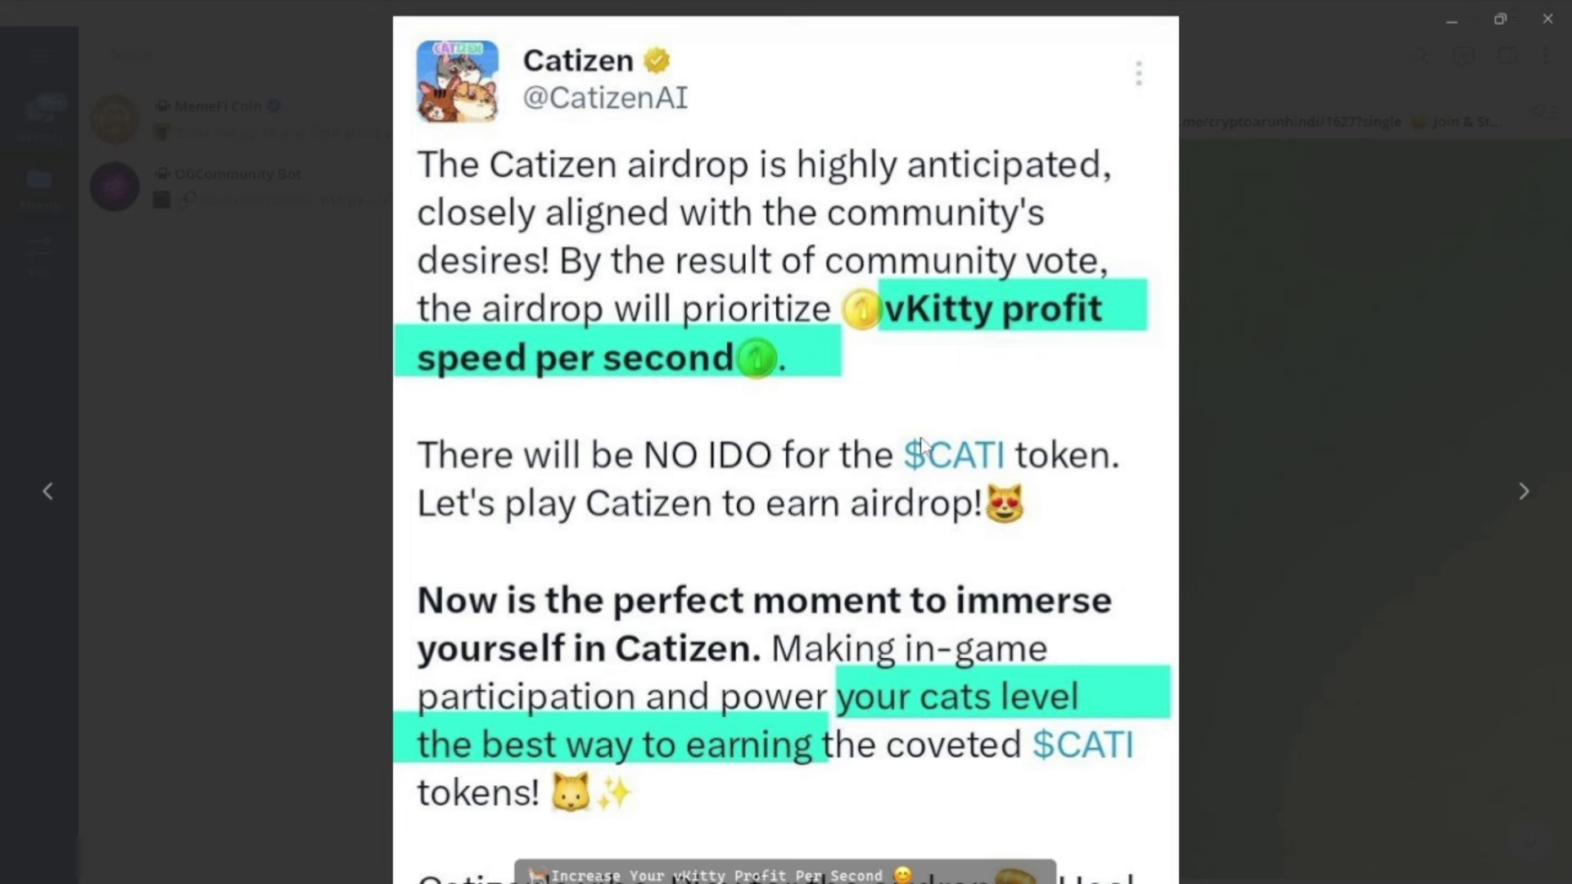
left_click(1225, 379)
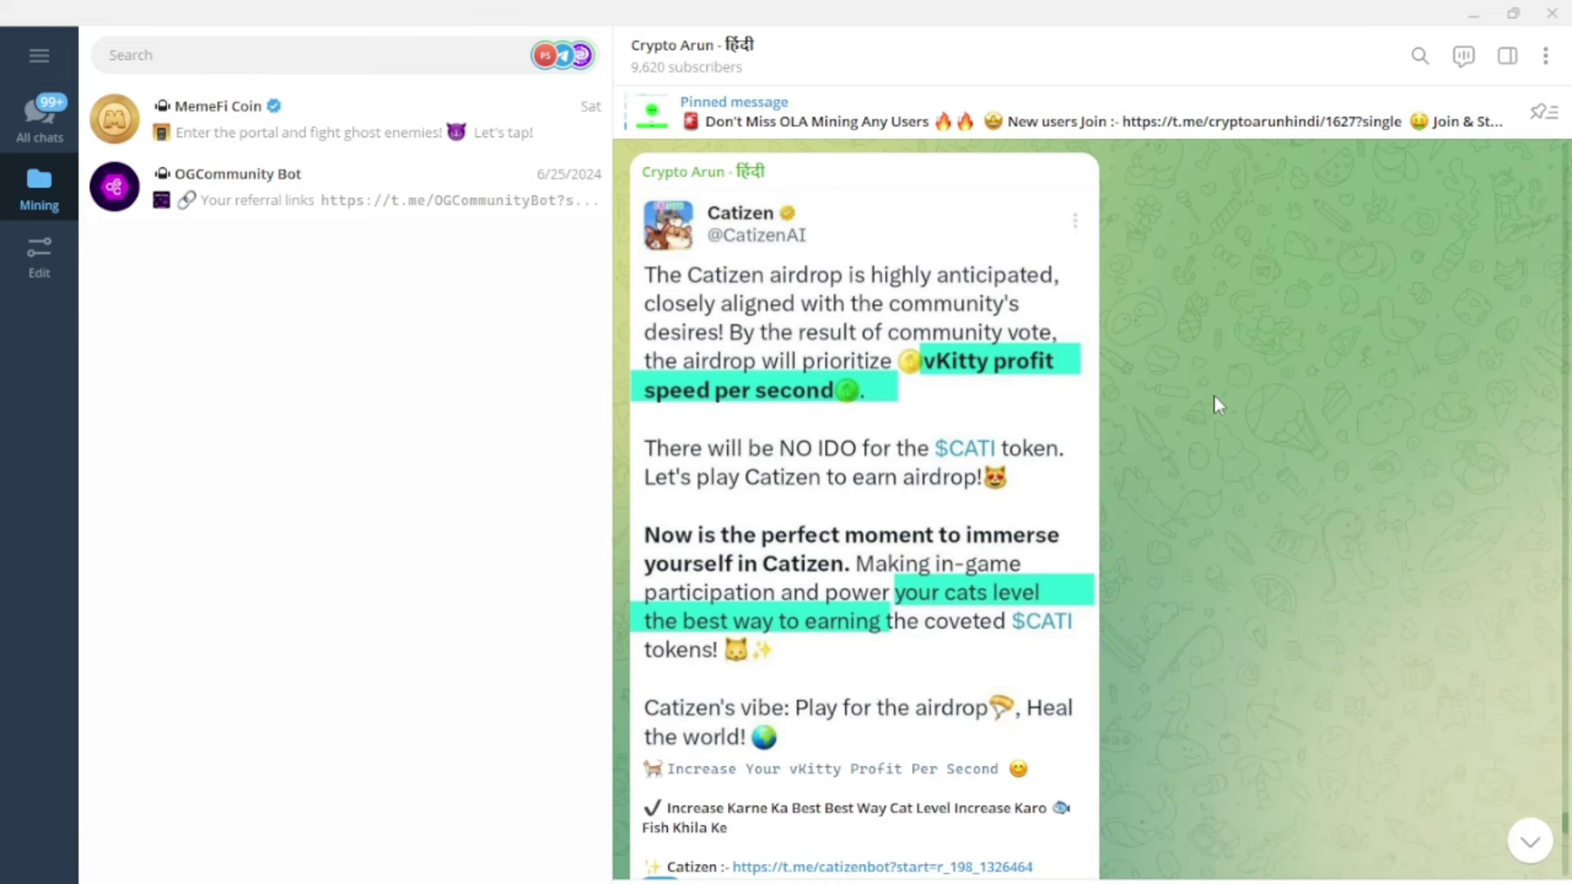
- Review the Catizen post's caption on increasing vKitty profit per second and return to the channel's latest Ember Fund post
scroll(1088, 526, "down", 2)
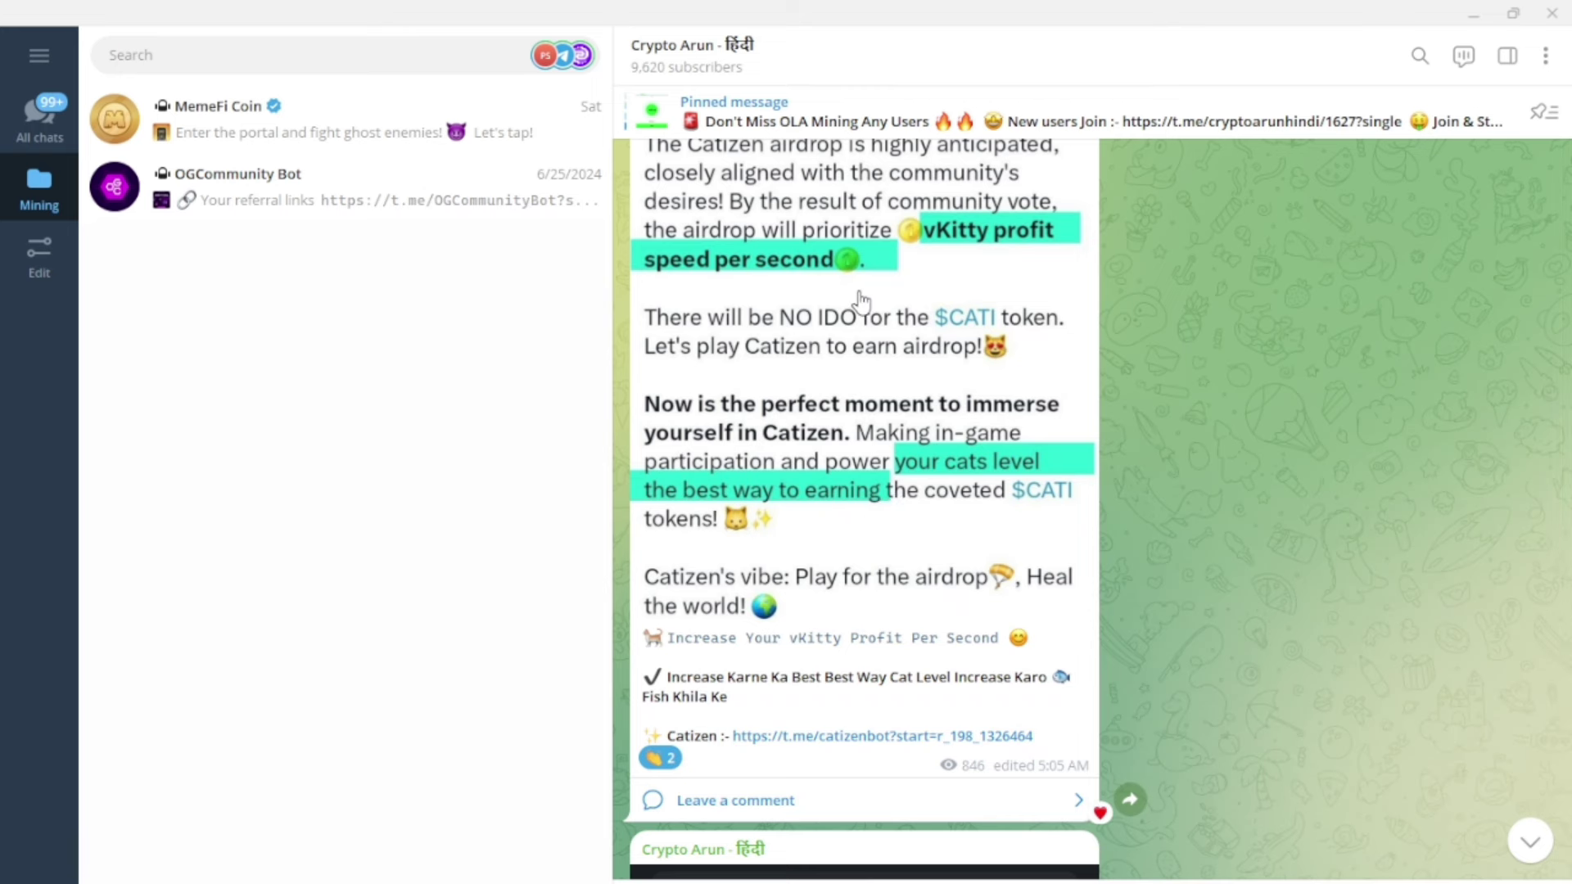
scroll(859, 301, "up", 3)
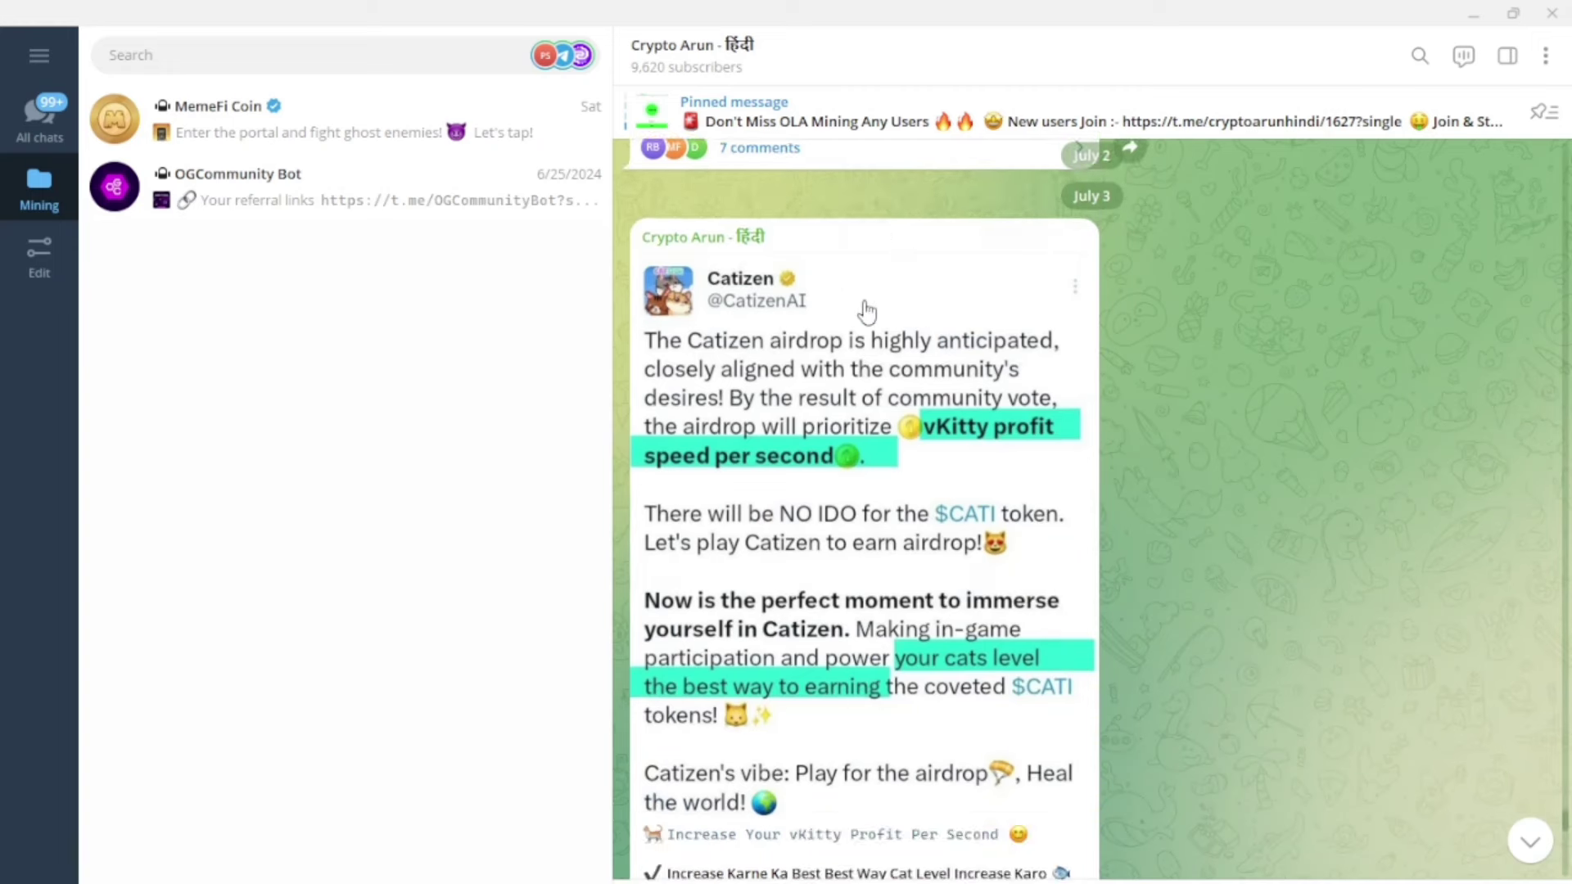
scroll(968, 371, "down", 6)
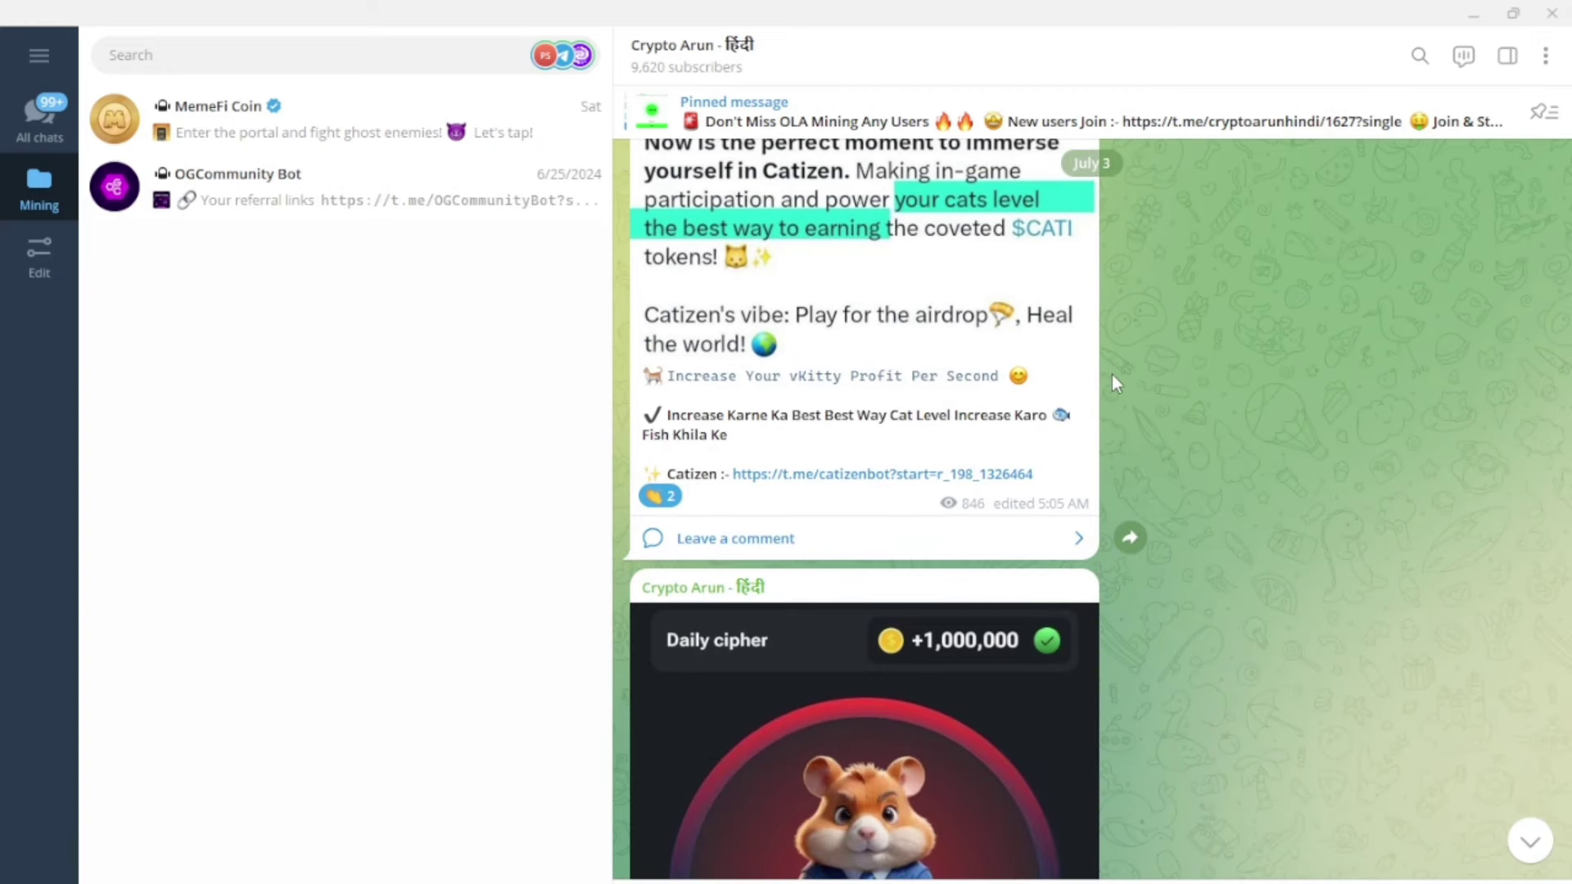
scroll(1075, 378, "down", 2)
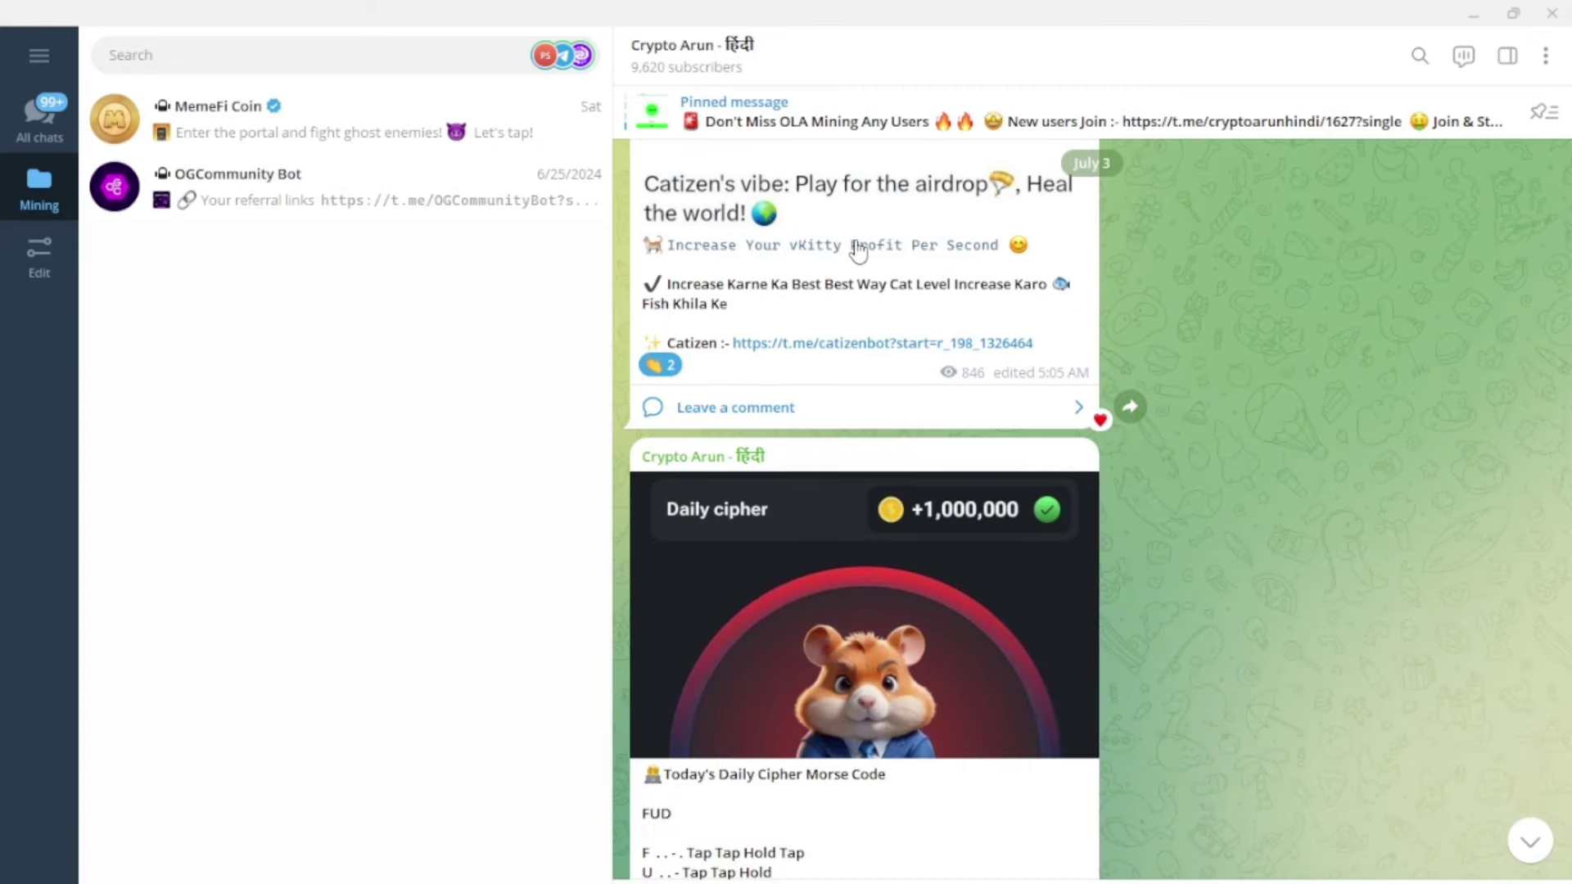
scroll(1085, 479, "down", 3)
scroll(1100, 491, "down", 12)
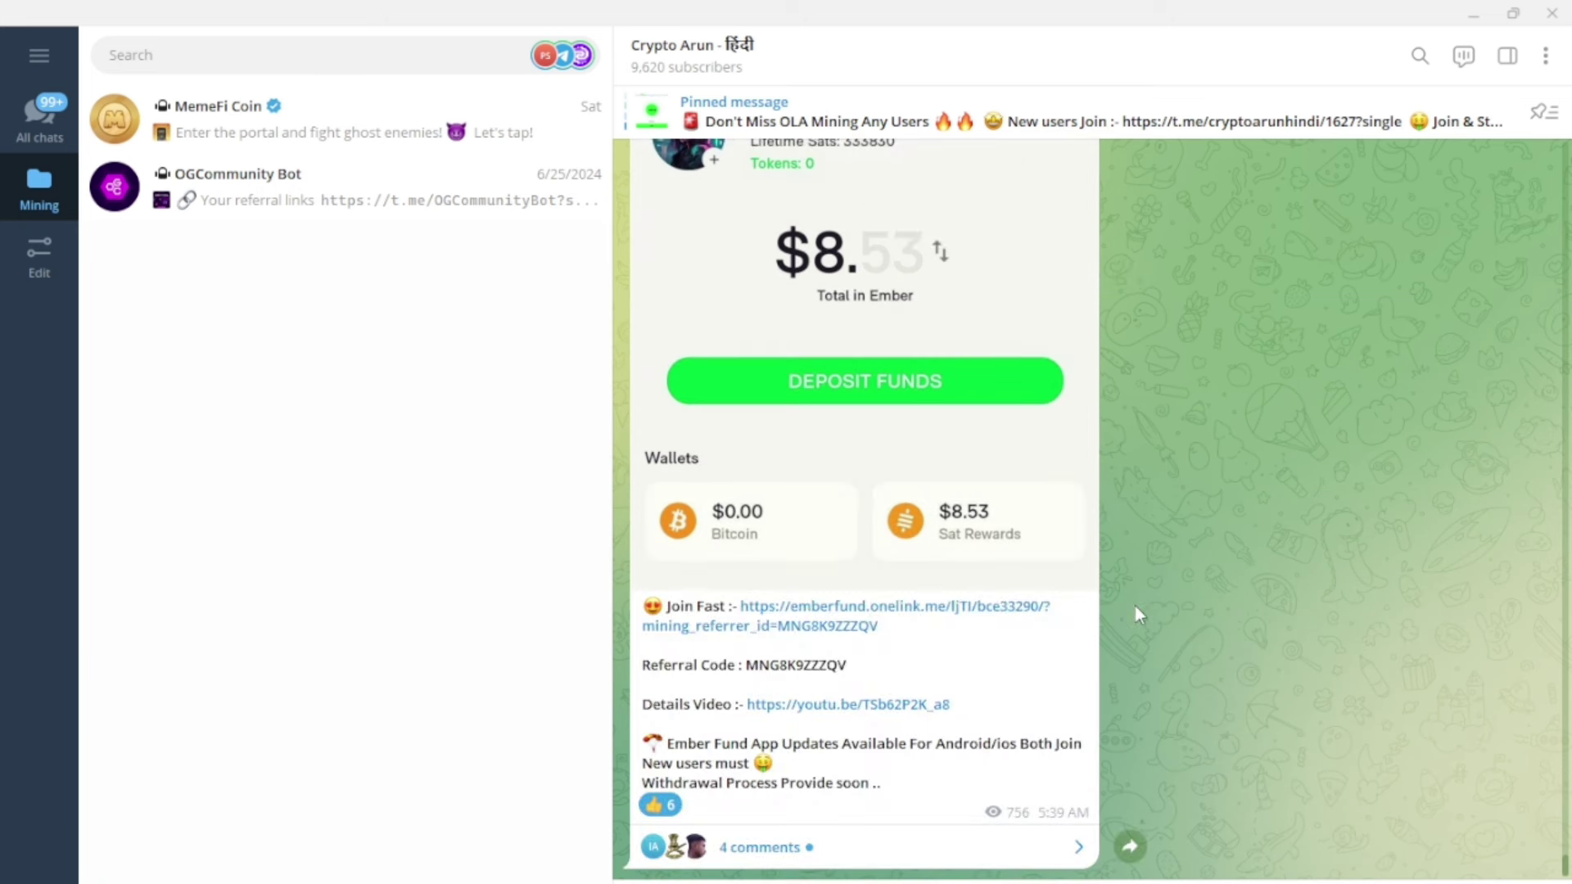